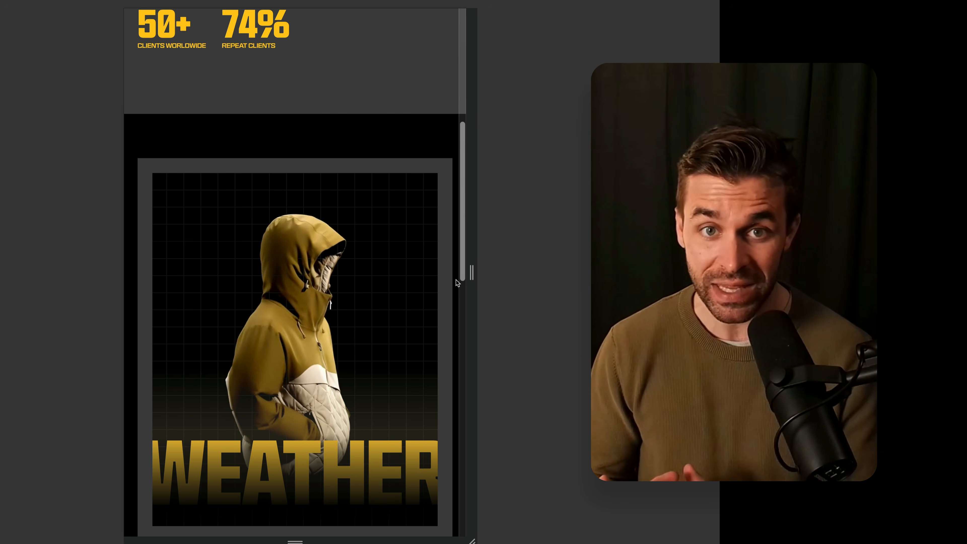
# Step: Examine the jacket teaser section in the page preview at narrower and wider viewport widths
pyautogui.scroll(-3, 457, 282)
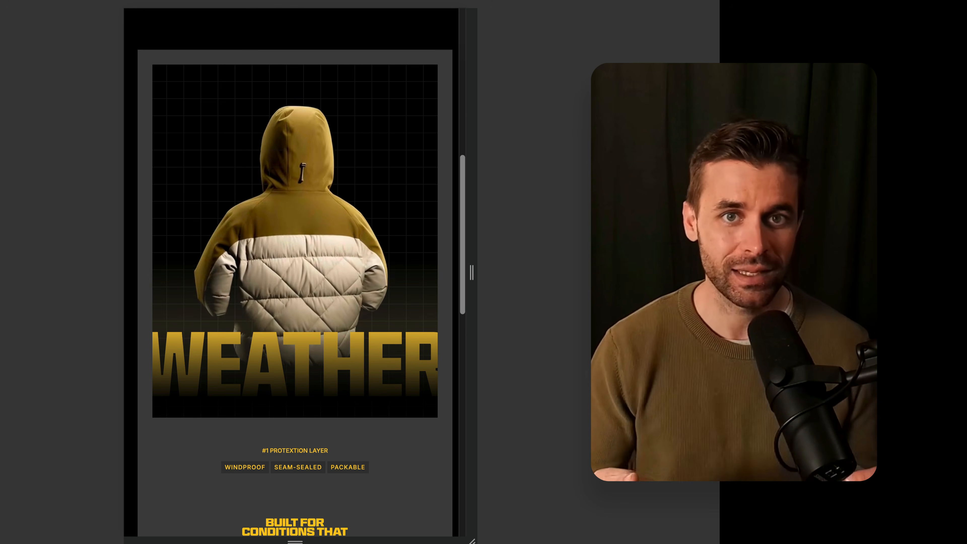
pyautogui.scroll(-1, 422, 261)
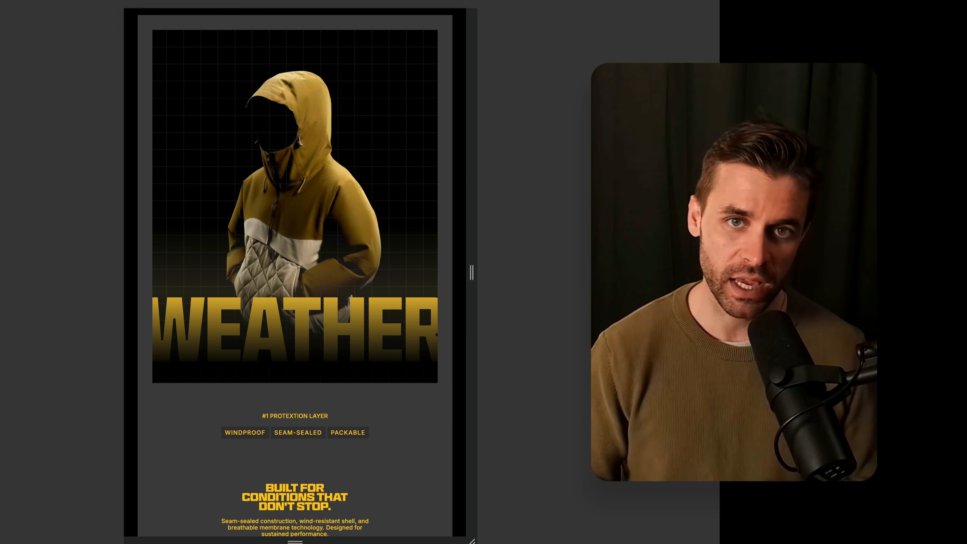
pyautogui.scroll(1, 428, 234)
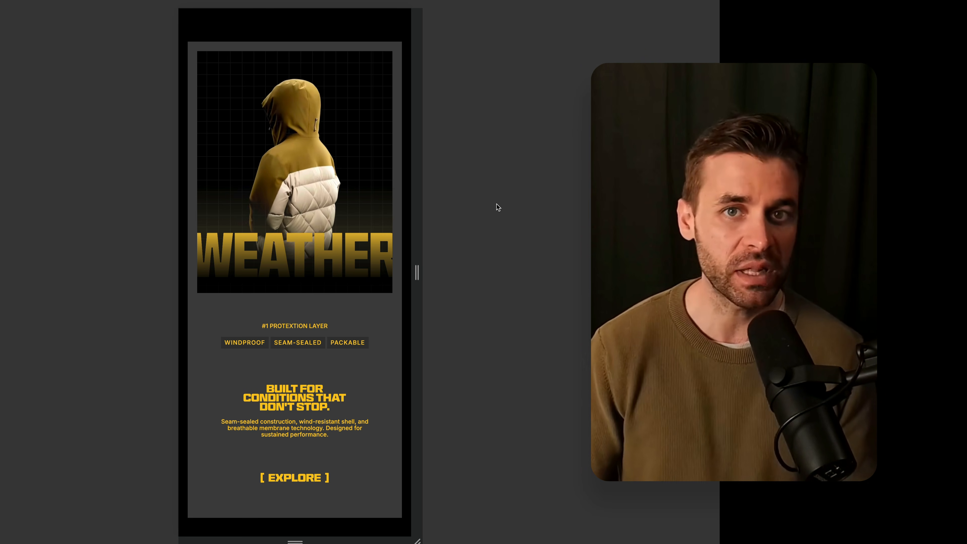
pyautogui.moveTo(417, 272); pyautogui.dragTo(472, 273)
pyautogui.scroll(-3, 457, 280)
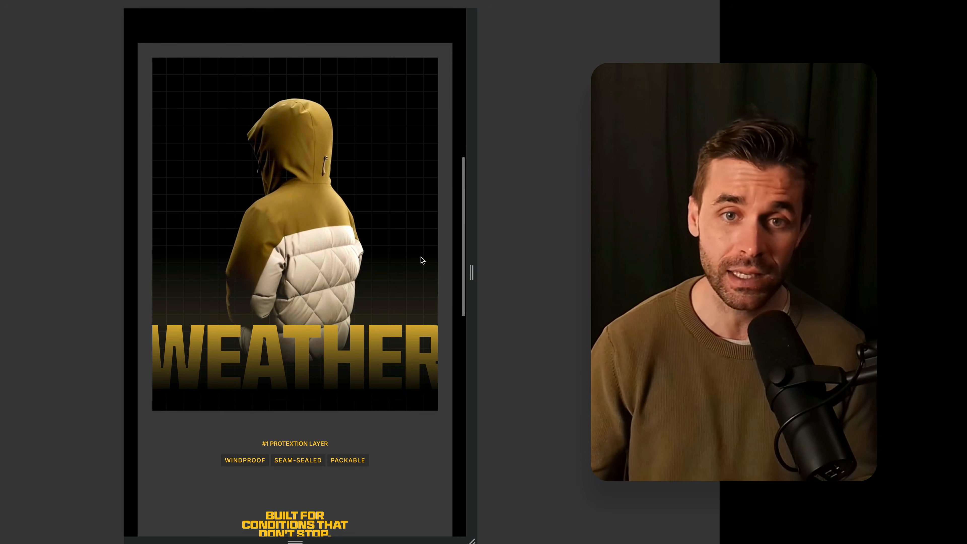
pyautogui.scroll(-1, 420, 259)
pyautogui.scroll(1, 430, 233)
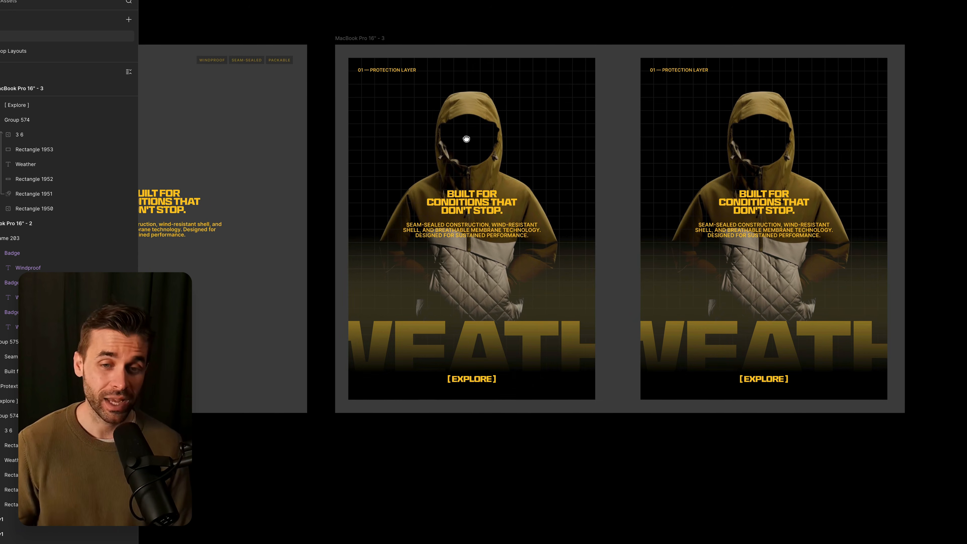
# Step: Examine the Figma frame with image beside text and the frame with text overlaid on two jacket images
pyautogui.moveTo(465, 139); pyautogui.dragTo(440, 134)
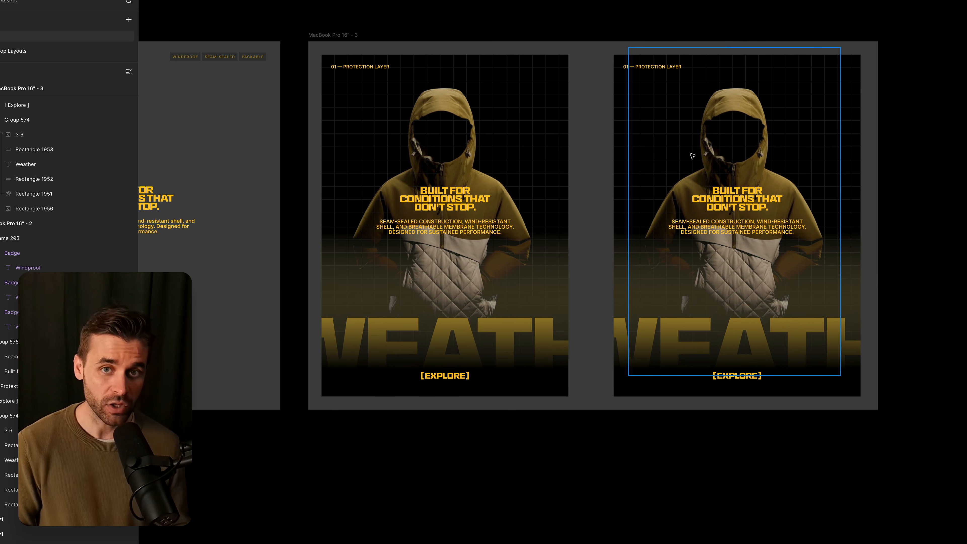
pyautogui.scroll(3, 667, 144)
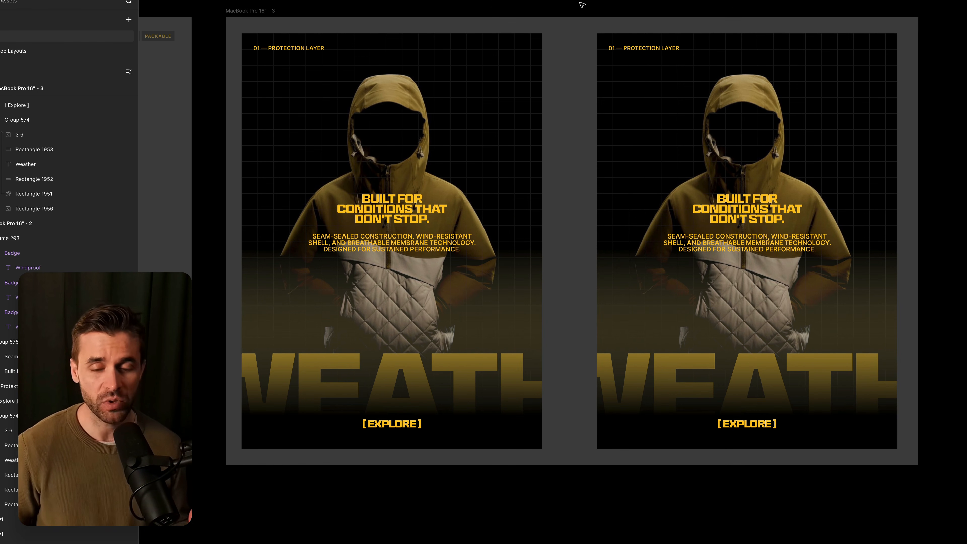
pyautogui.scroll(-3, 582, 5)
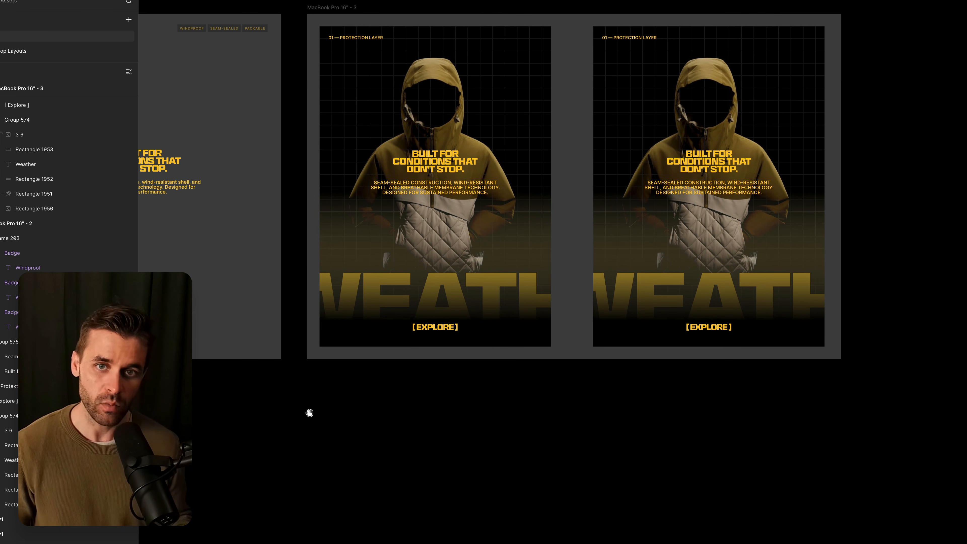
pyautogui.moveTo(309, 412); pyautogui.dragTo(820, 441)
pyautogui.scroll(3, 591, 333)
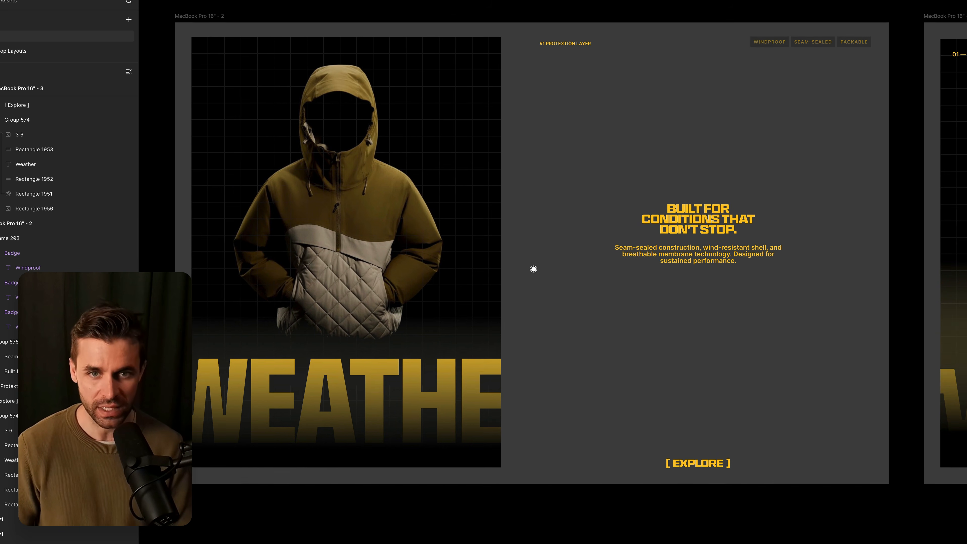
pyautogui.scroll(-2, 537, 270)
pyautogui.scroll(-2, 723, 262)
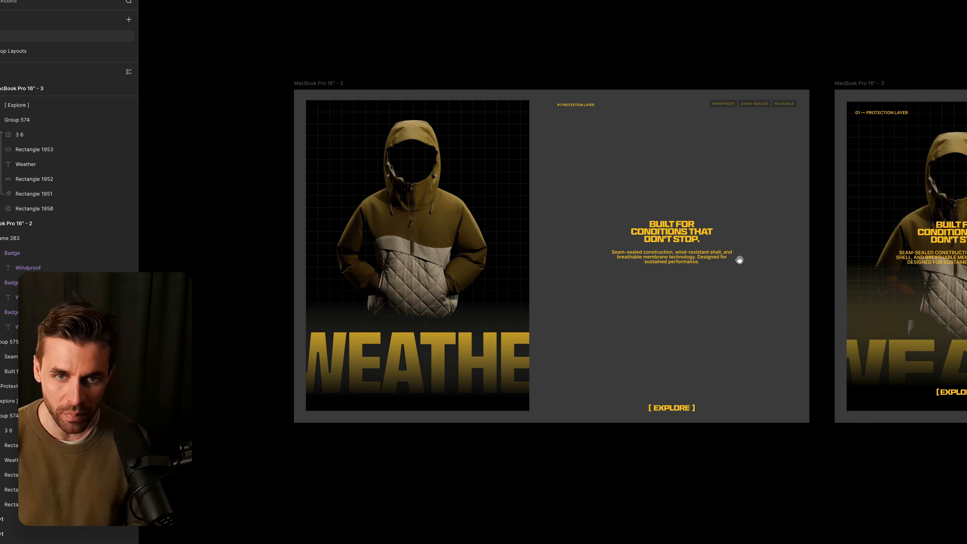
pyautogui.moveTo(740, 259); pyautogui.dragTo(321, 215)
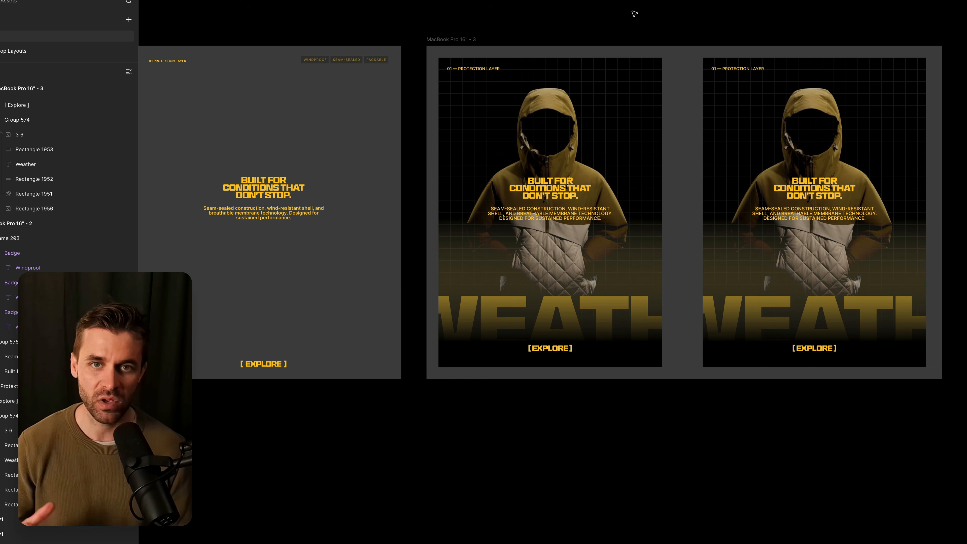
pyautogui.hscroll(1, 609, 114)
pyautogui.scroll(3, 593, 168)
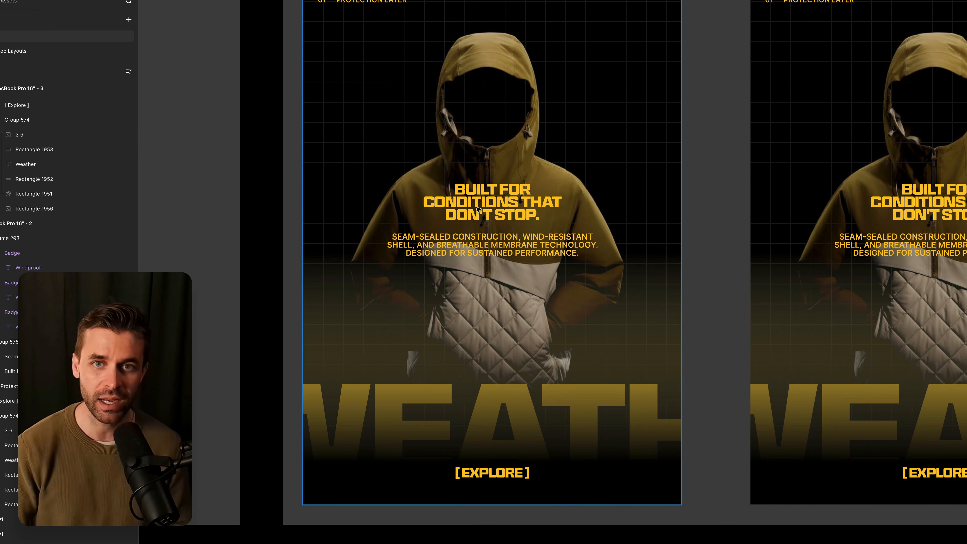
pyautogui.hscroll(2, 575, 190)
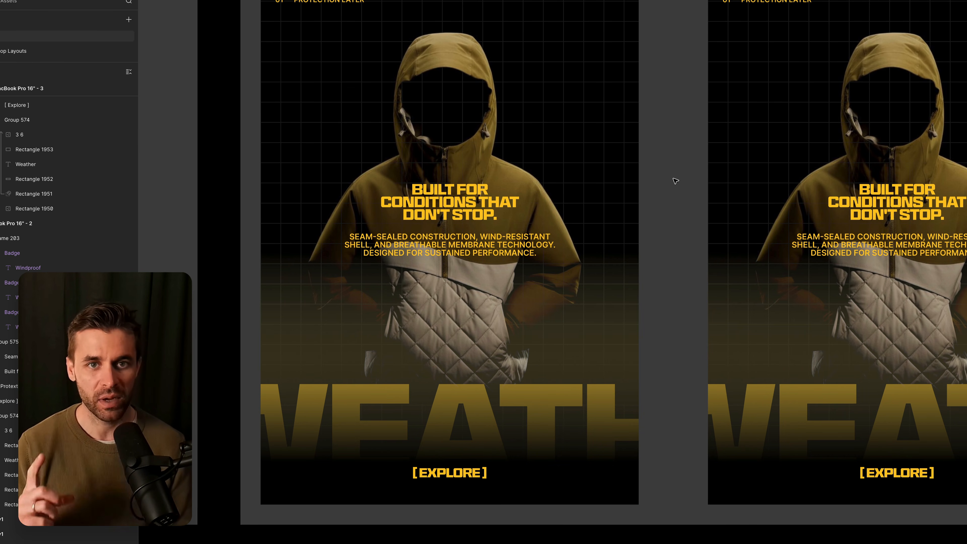
pyautogui.hscroll(7, 674, 183)
pyautogui.scroll(-2, 675, 183)
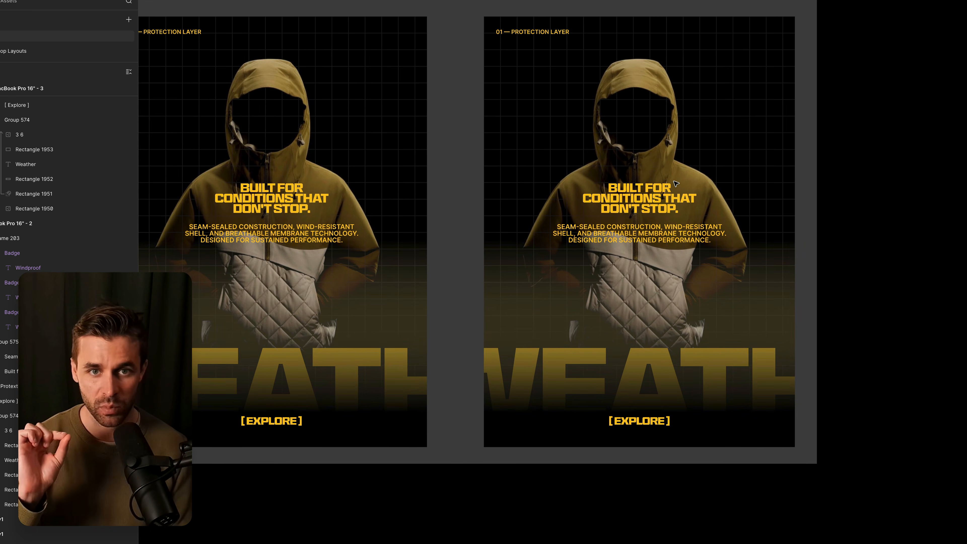
pyautogui.hscroll(-2, 676, 184)
pyautogui.hscroll(-5, 676, 184)
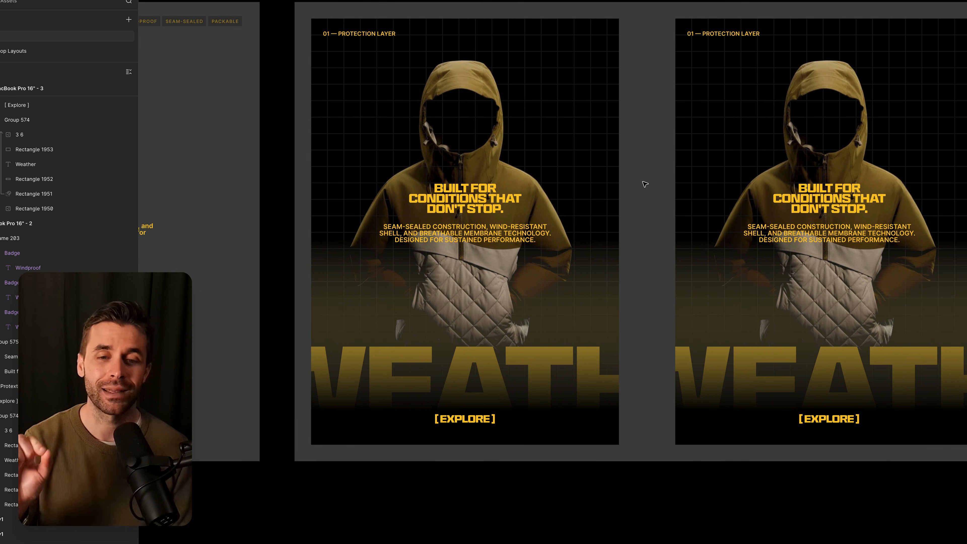
pyautogui.hscroll(-1, 647, 184)
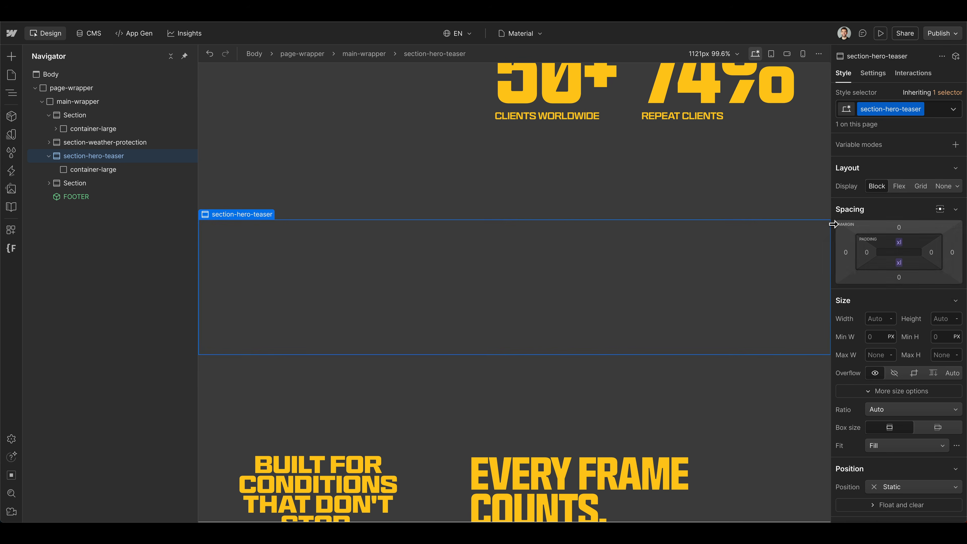
# Step: Insert a Grid element into the container-large inside section-hero-teaser
pyautogui.click(88, 170)
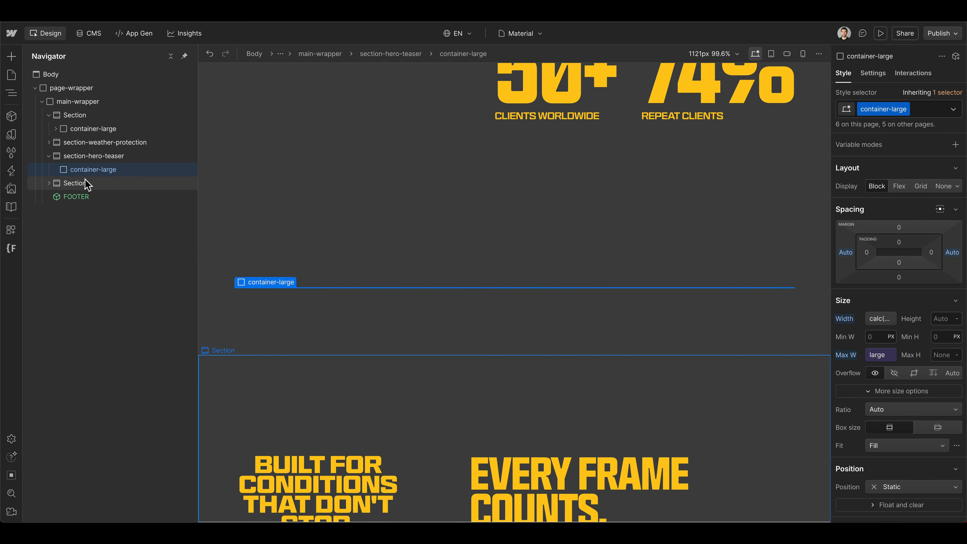
pyautogui.press('super+e')
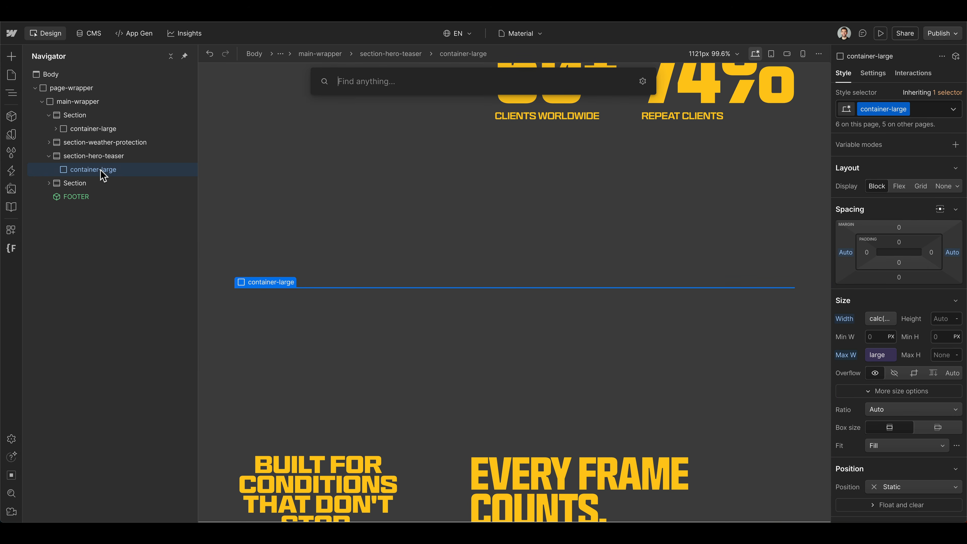
pyautogui.write('grid')
pyautogui.press('Return')
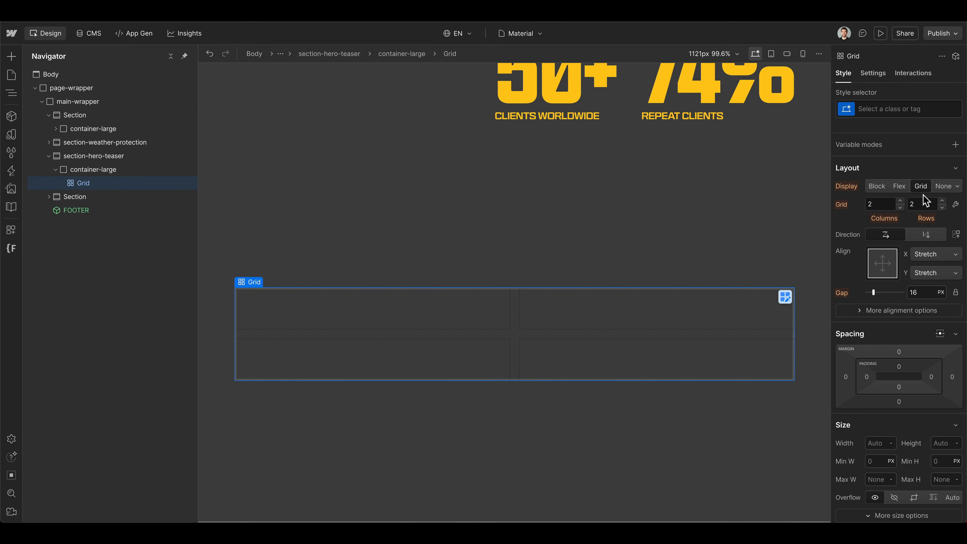
# Step: Check the two-column teaser layout in Figma, set the new Webflow grid to 1 row and name its class hero-teaser-grid
pyautogui.press('super+Tab')
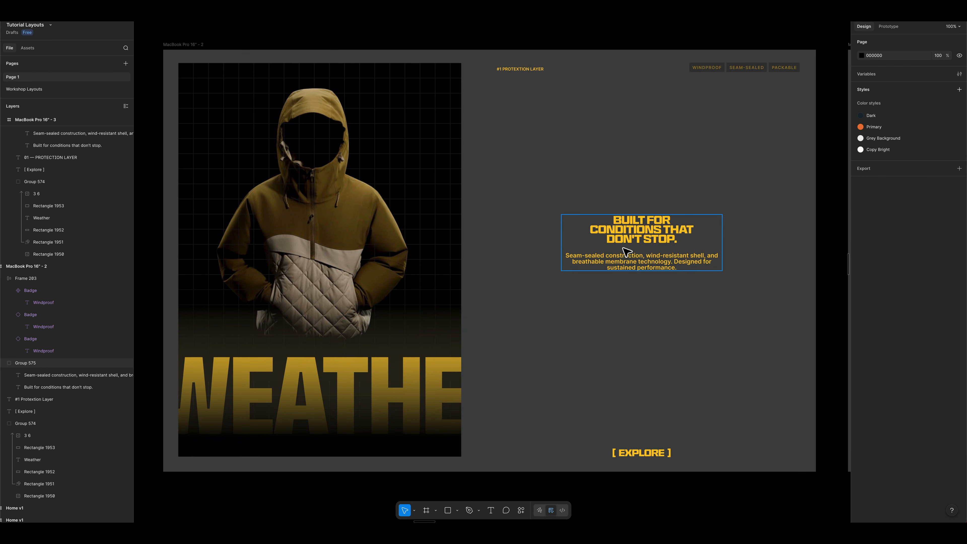
pyautogui.scroll(-3, 542, 200)
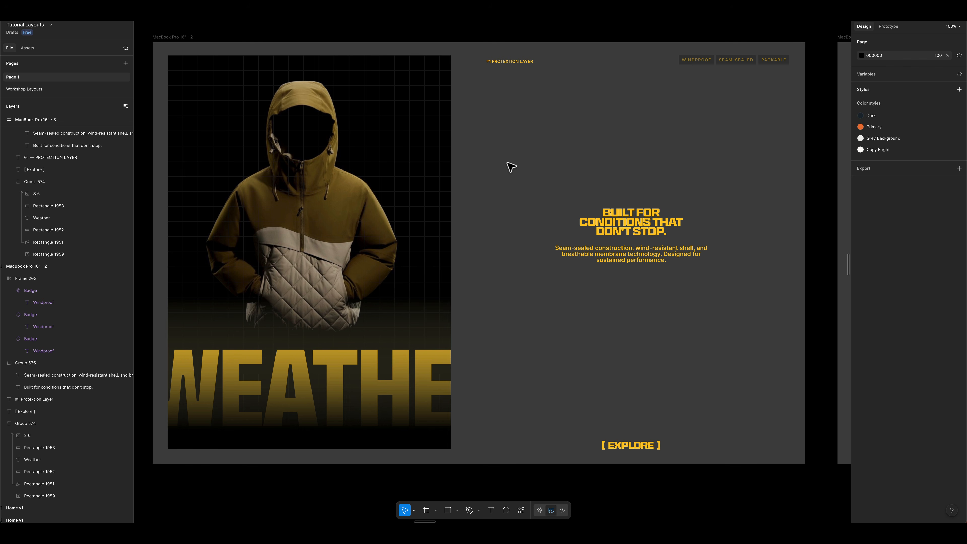
pyautogui.press('super+Tab')
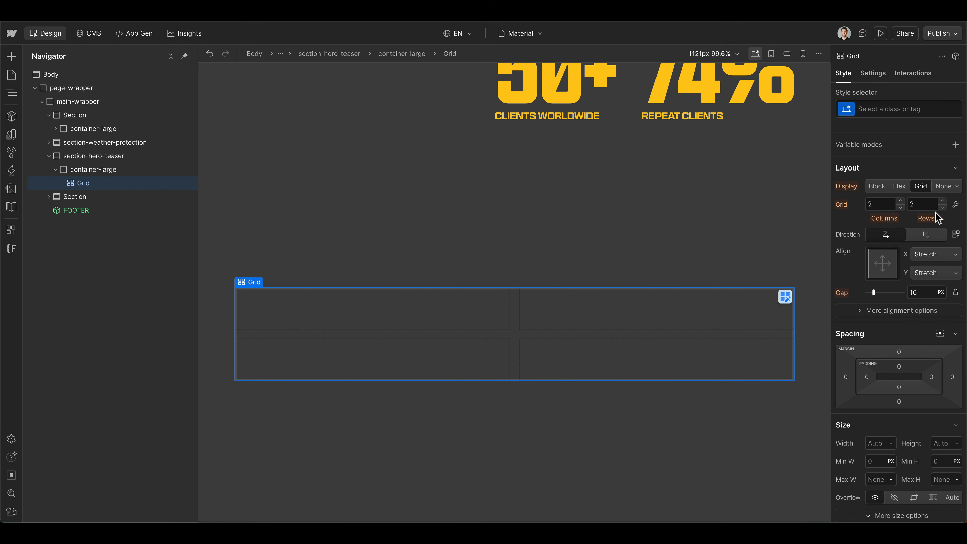
pyautogui.click(941, 208)
pyautogui.press('super+shift+Return')
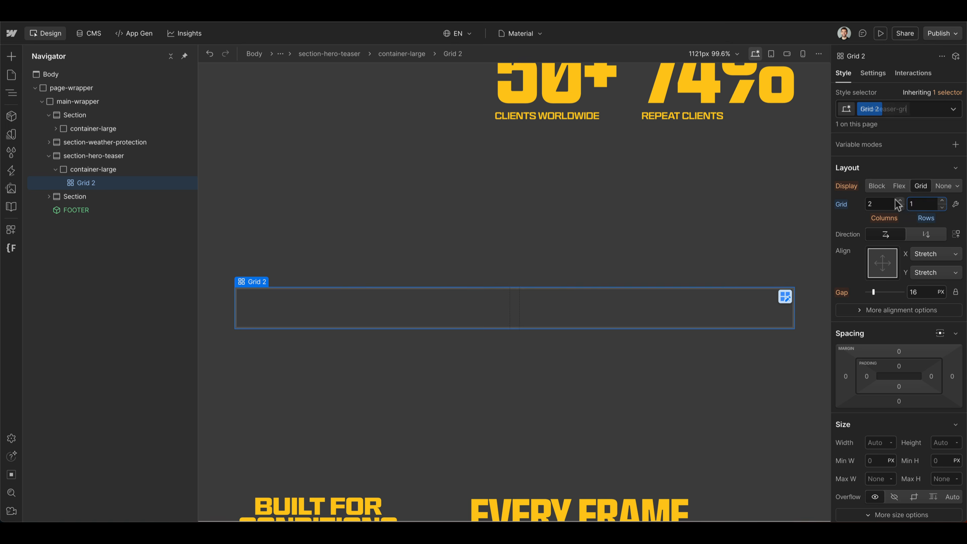
pyautogui.write('hero-teaser-grid')
pyautogui.press('Return')
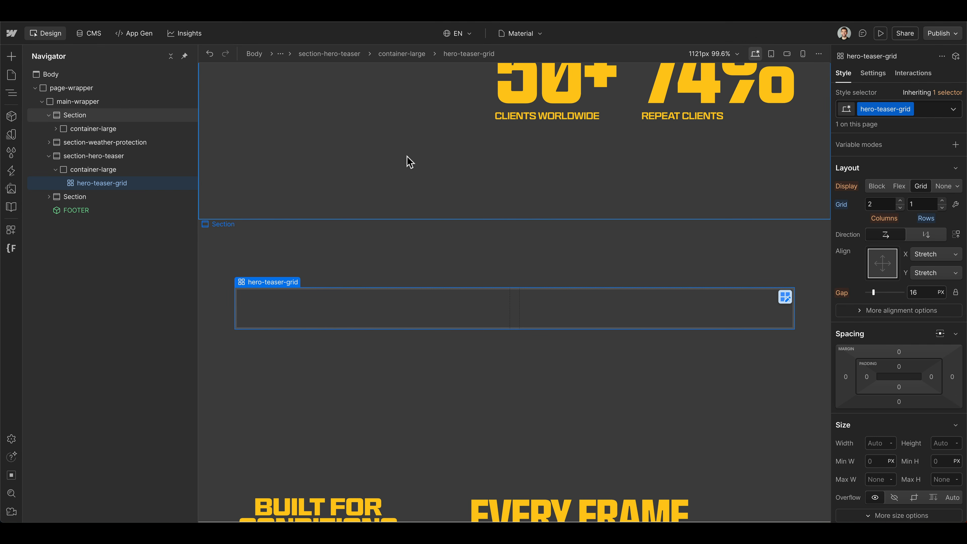
# Step: Add a div block to hero-teaser-grid and duplicate it so both columns are filled
pyautogui.press('super+e')
pyautogui.write('div')
pyautogui.press('Return')
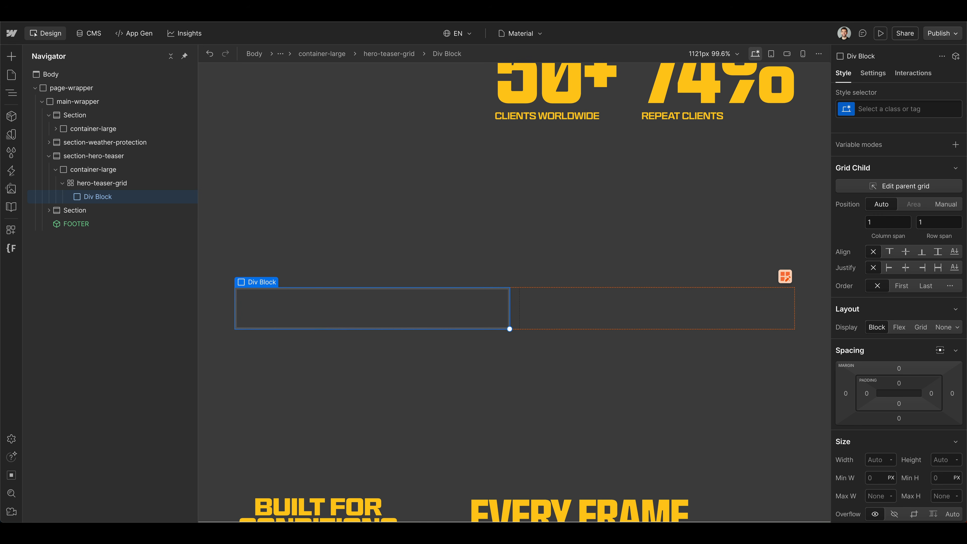
pyautogui.press('super+d')
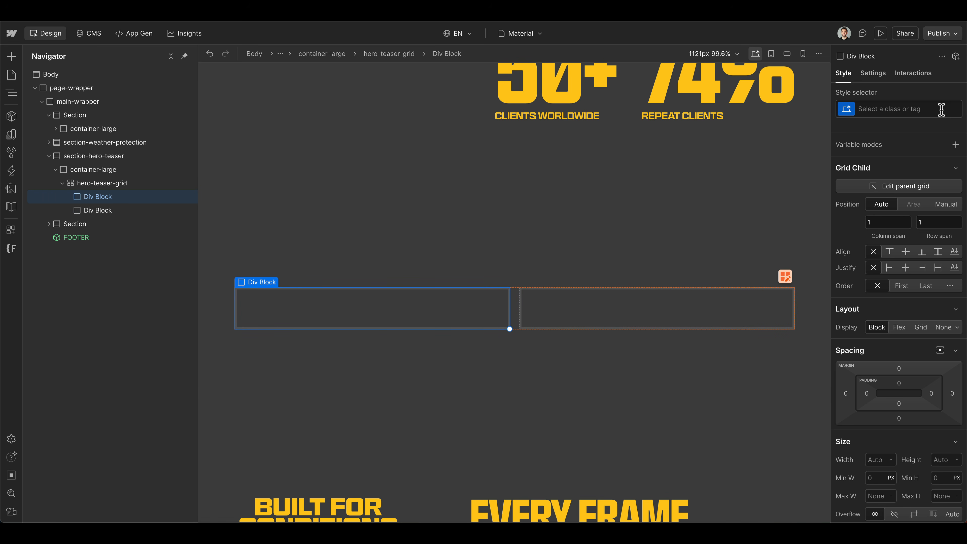
# Step: Give the first div block the class hero-teaser-media-wrapper and the second the class hero-teaser-content-wrapper
pyautogui.click(941, 109)
pyautogui.write('hero-teaser-media-wrapper')
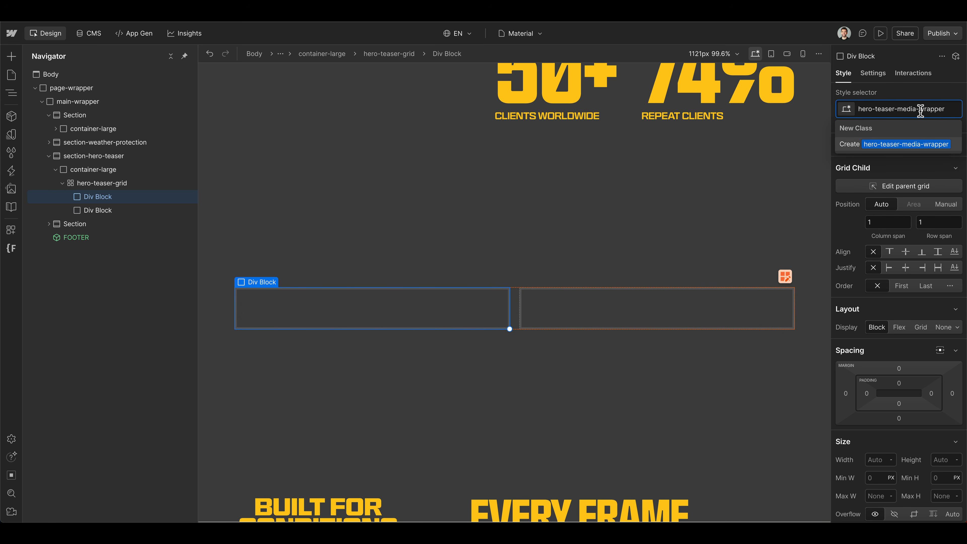
pyautogui.press('Return')
pyautogui.click(130, 209)
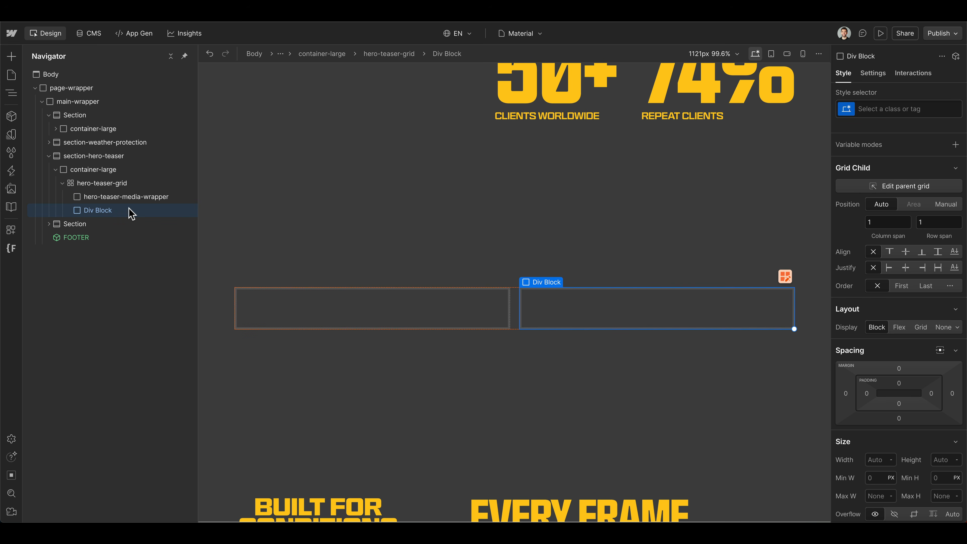
pyautogui.press('super+Return')
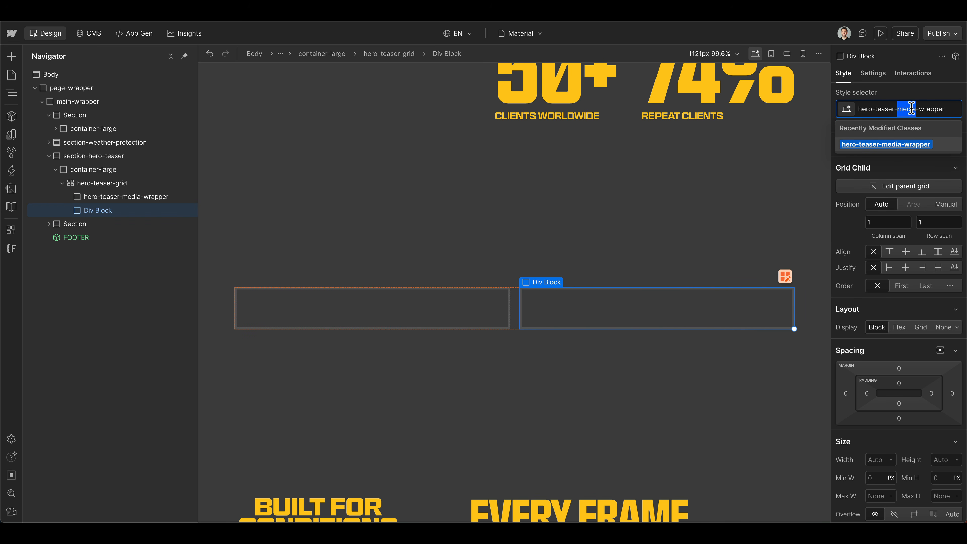
pyautogui.write('content')
pyautogui.press('Return')
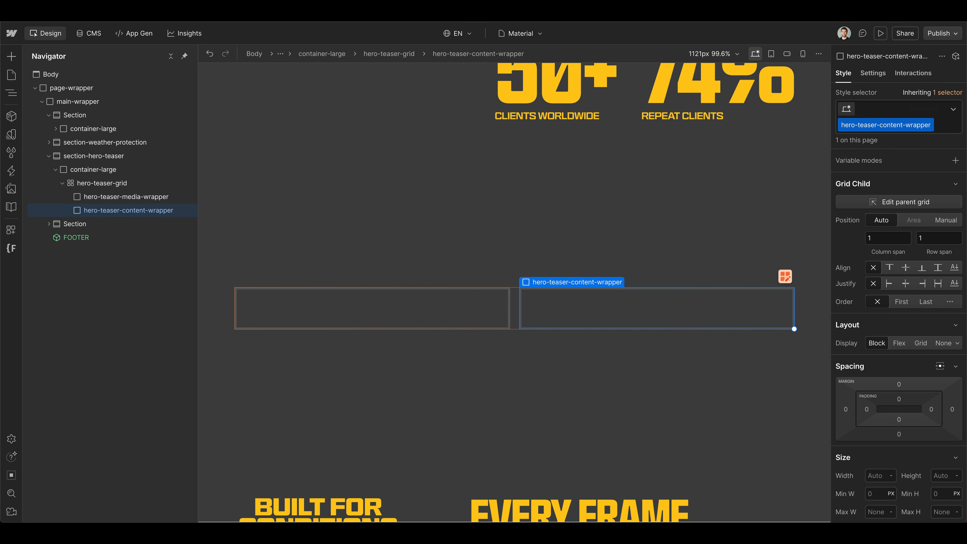
# Step: Set the background color of hero-teaser-media-wrapper to black
pyautogui.hotkey('ctrl', 'Right')
pyautogui.hotkey('ctrl', 'Left')
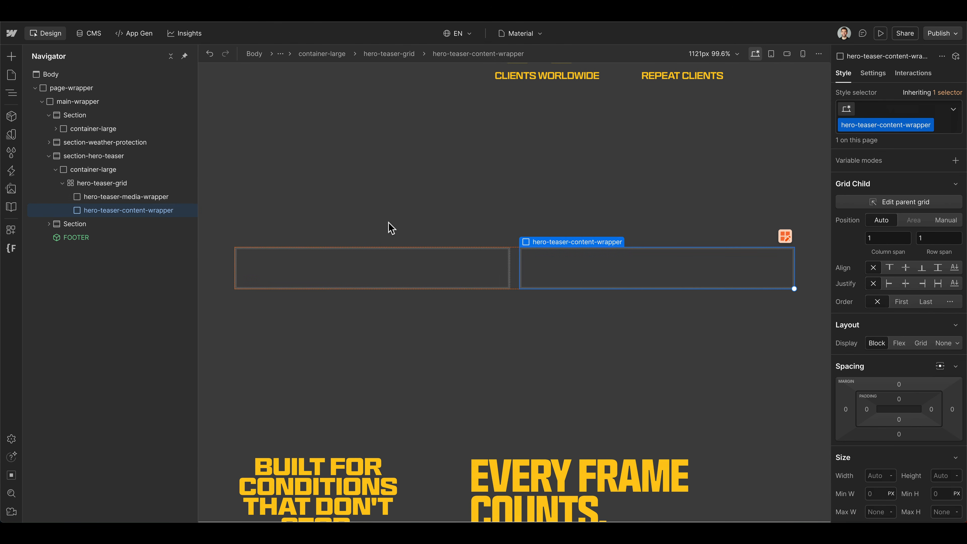
pyautogui.click(371, 259)
pyautogui.scroll(-6, 916, 301)
pyautogui.scroll(-8, 917, 304)
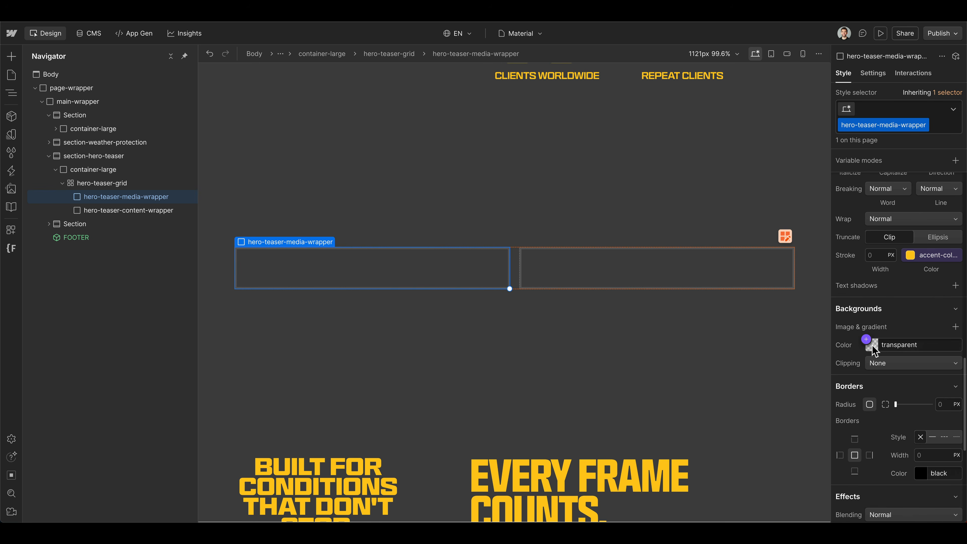
pyautogui.click(873, 346)
pyautogui.moveTo(859, 400); pyautogui.dragTo(814, 463)
pyautogui.click(871, 347)
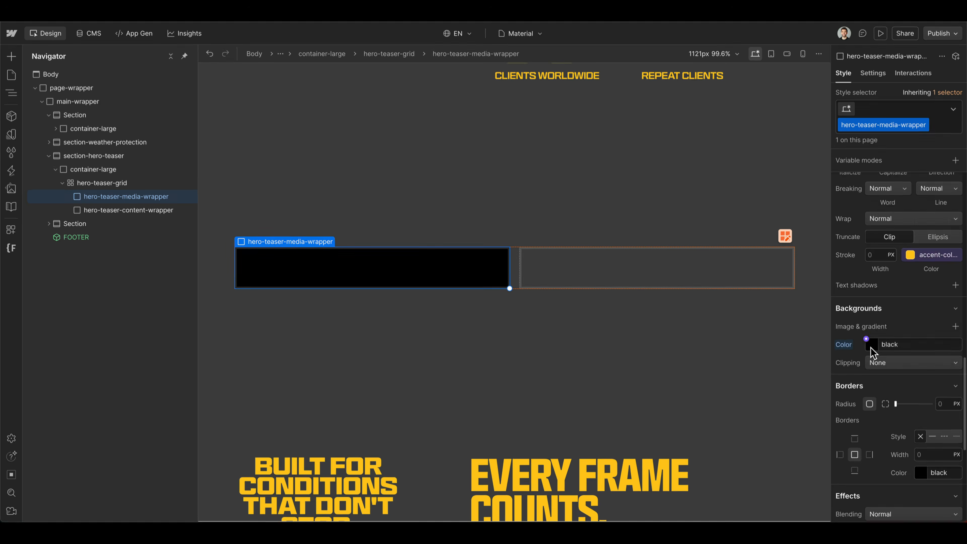
# Step: Place the hero-teaser-title-wrapper with its heading and paragraph inside hero-teaser-content-wrapper, and select its copy-small paragraph
pyautogui.click(124, 210)
pyautogui.click(79, 227)
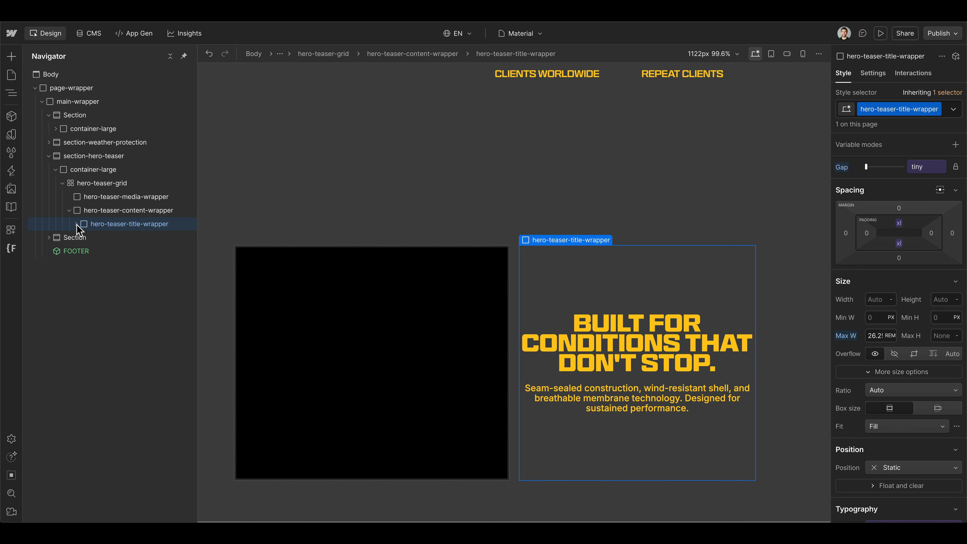
pyautogui.click(114, 250)
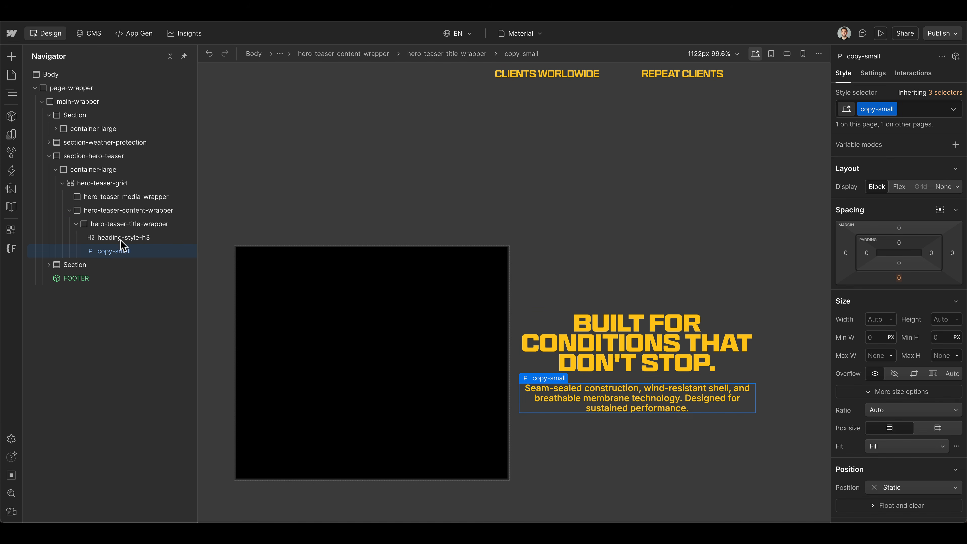
# Step: Examine the hero-teaser section and its two columns on the canvas, selecting hero-teaser-title-wrapper and section-hero-teaser
pyautogui.scroll(-3, 548, 229)
pyautogui.click(551, 232)
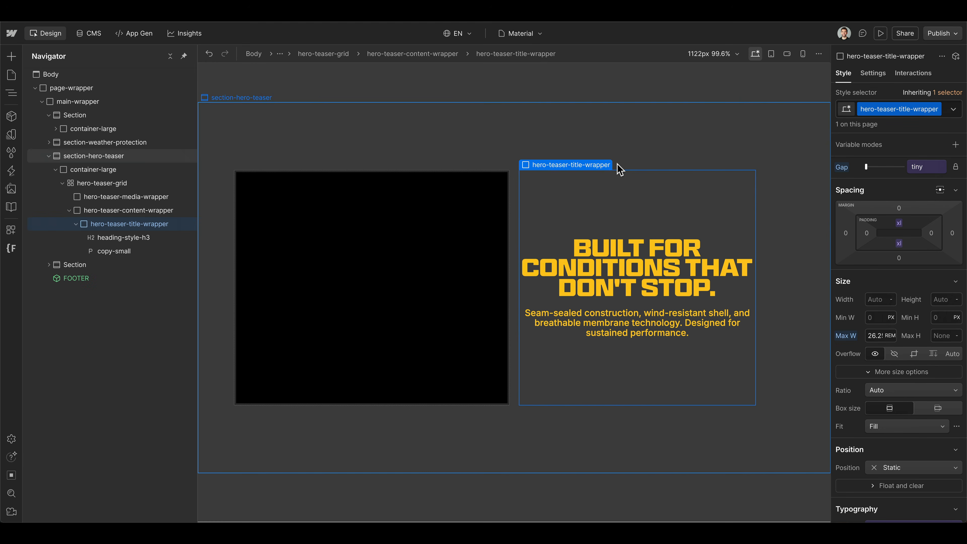
pyautogui.click(619, 168)
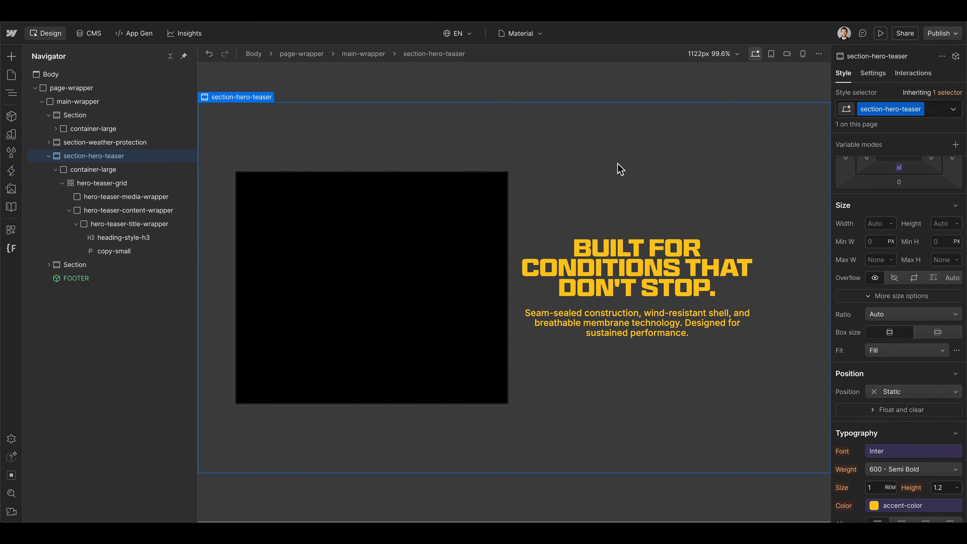
pyautogui.scroll(-5, 620, 169)
pyautogui.scroll(5, 619, 169)
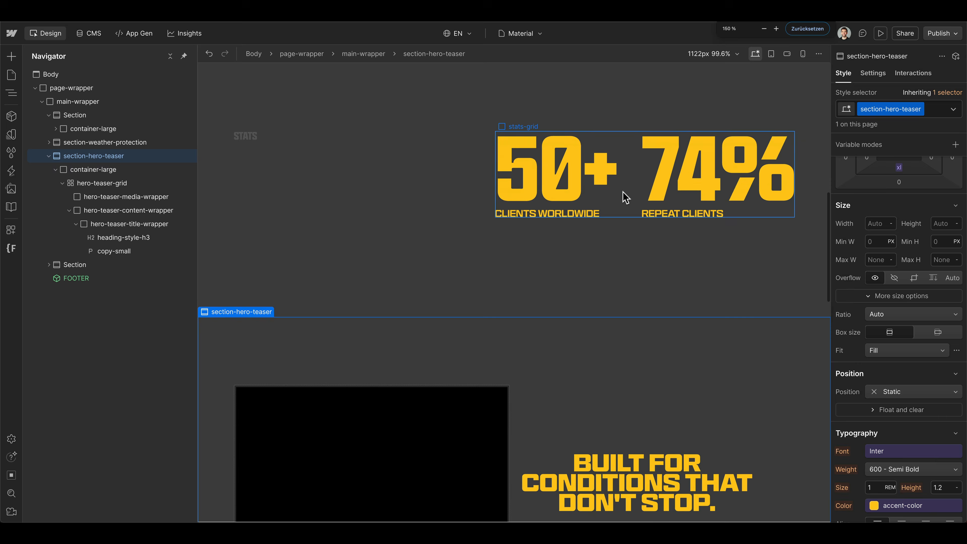
pyautogui.scroll(-4, 622, 192)
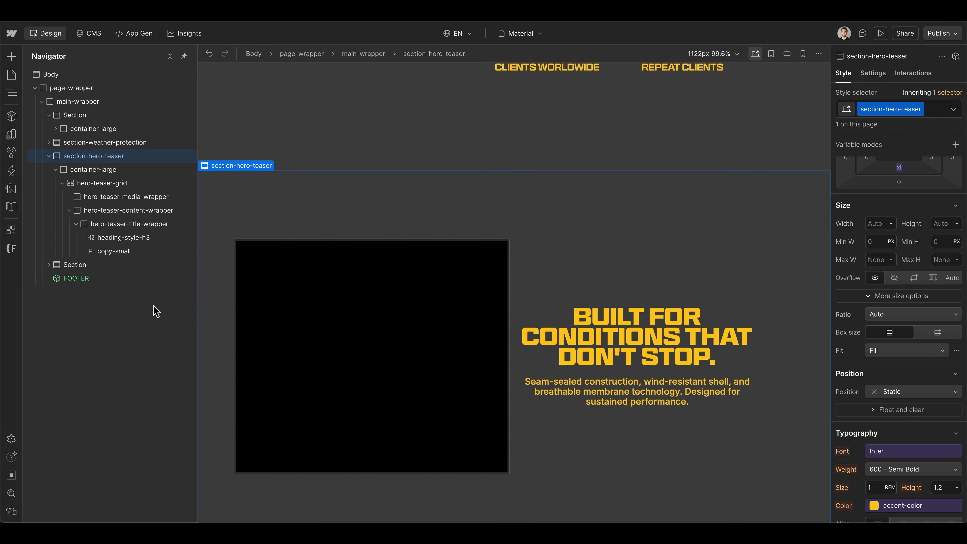
pyautogui.scroll(-1, 446, 261)
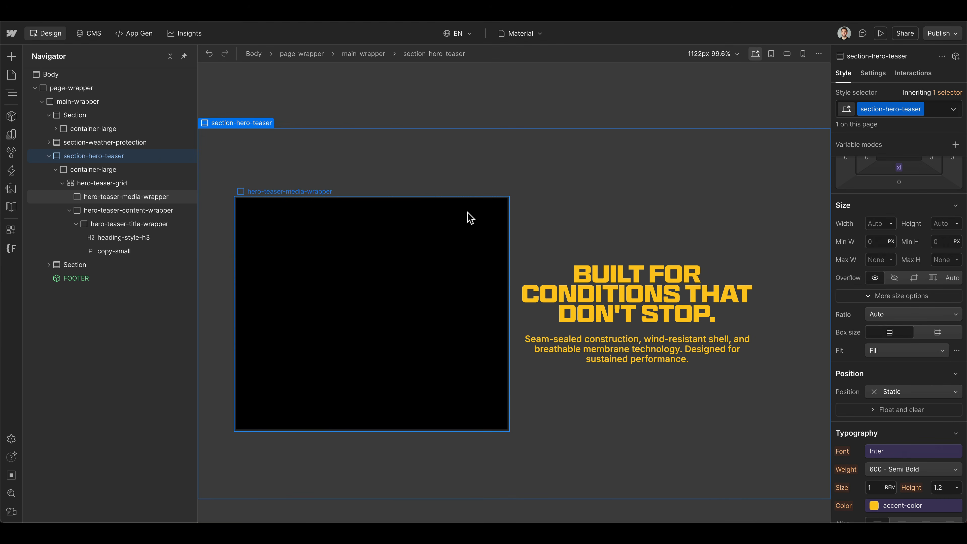
# Step: Try duplicating the heading-style-h3 inside hero-teaser-title-wrapper and inspect how both columns respond to longer content
pyautogui.click(105, 225)
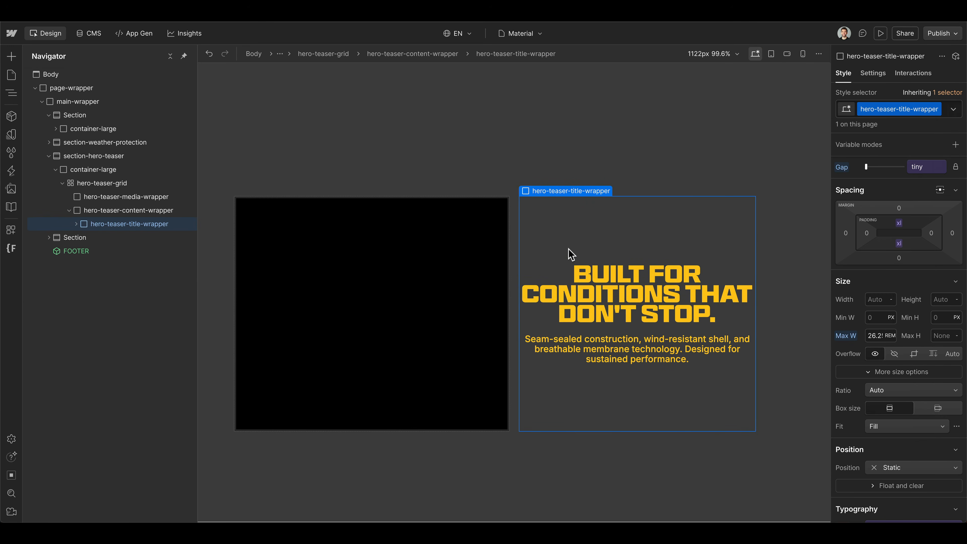
pyautogui.click(162, 210)
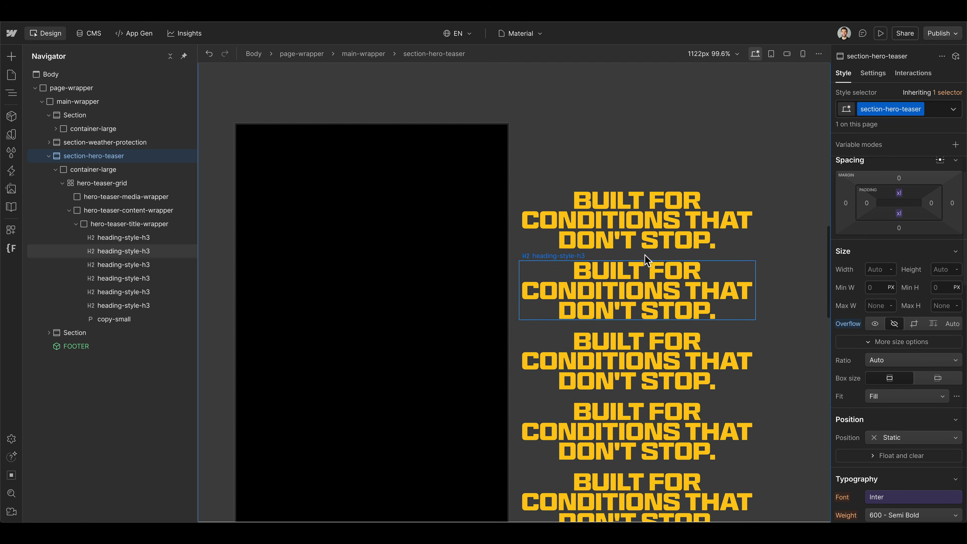
pyautogui.scroll(-2, 644, 255)
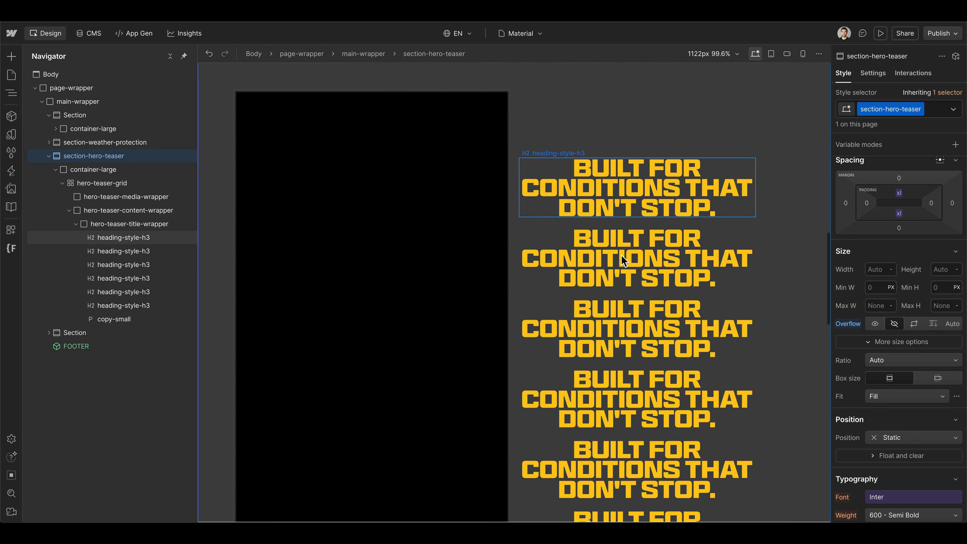
pyautogui.scroll(-2, 614, 177)
pyautogui.scroll(-2, 610, 194)
pyautogui.scroll(1, 614, 207)
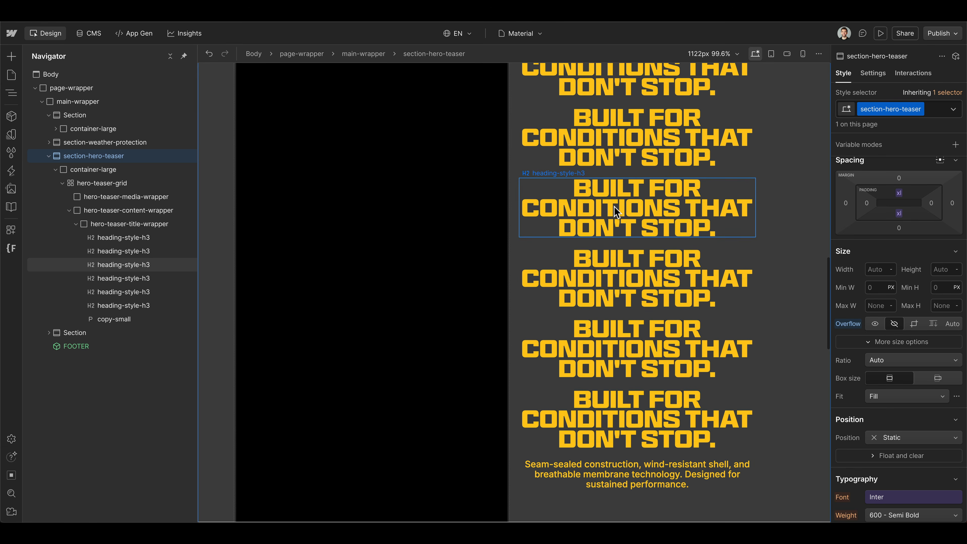
pyautogui.scroll(1, 613, 206)
pyautogui.click(613, 206)
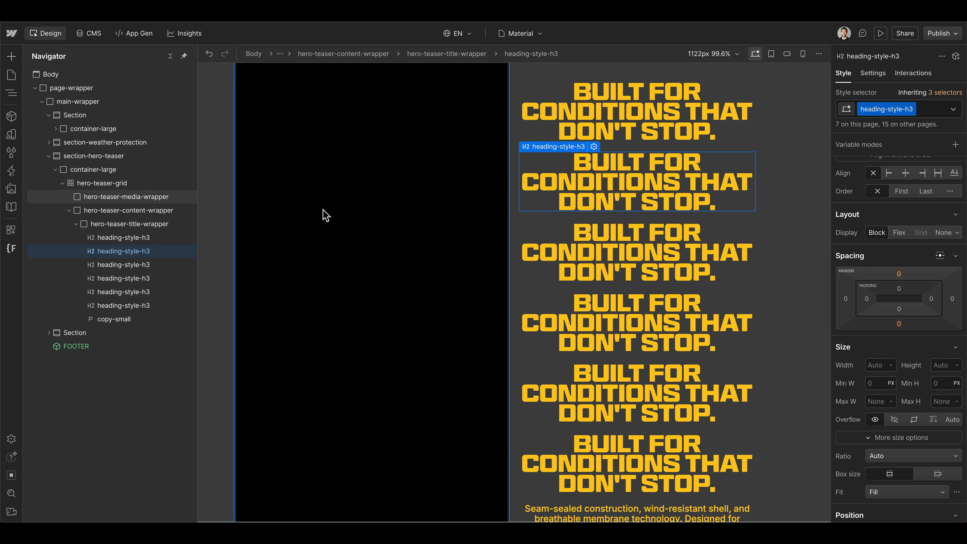
# Step: Undo the heading duplicates in hero-teaser-title-wrapper, back to a single heading above the paragraph
pyautogui.hotkey('ctrl', 'z')
pyautogui.hotkey('ctrl', 'z')
pyautogui.hotkey('ctrl', 'z')
pyautogui.hotkey('ctrl', 'z')
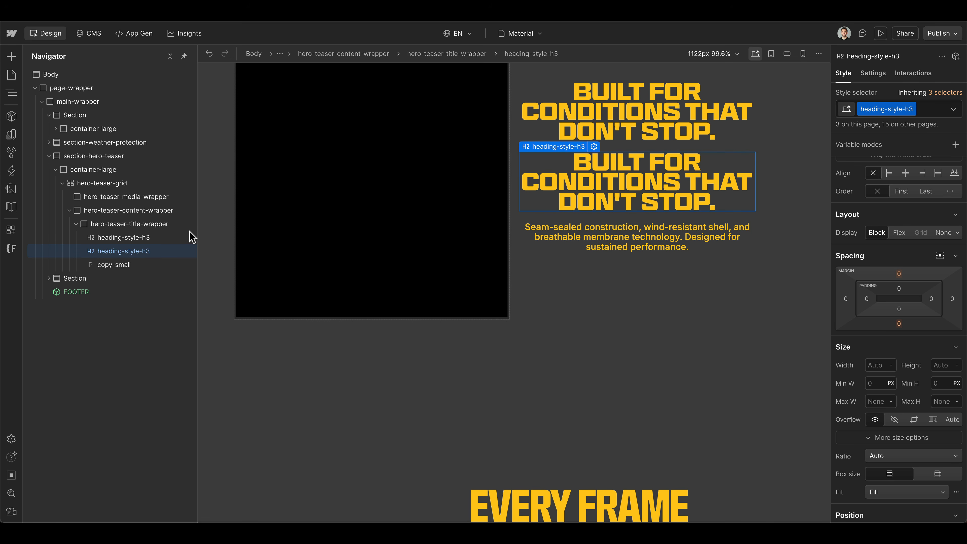
pyautogui.hotkey('ctrl', 'z')
# Step: Set the minimum height of hero-teaser-content-wrapper to 80 VH
pyautogui.click(151, 210)
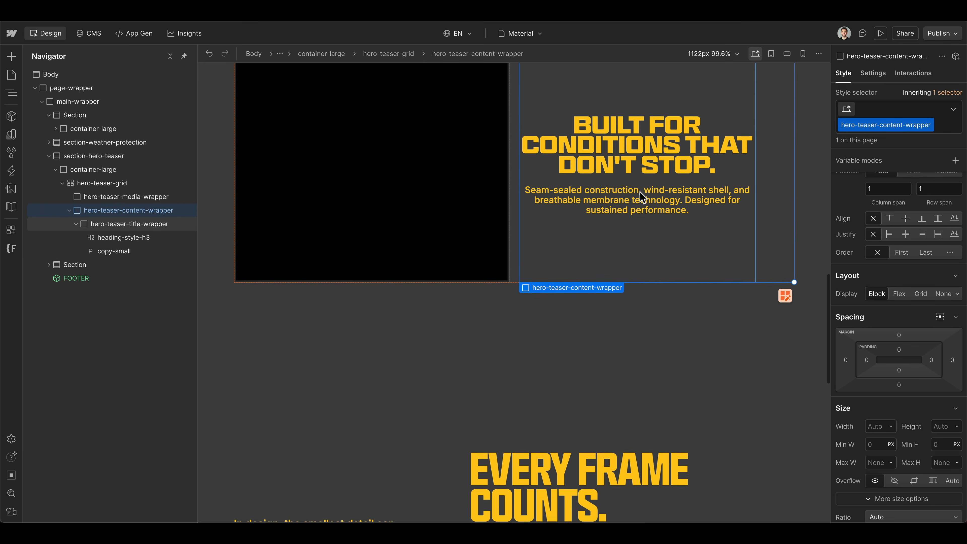
pyautogui.scroll(3, 642, 197)
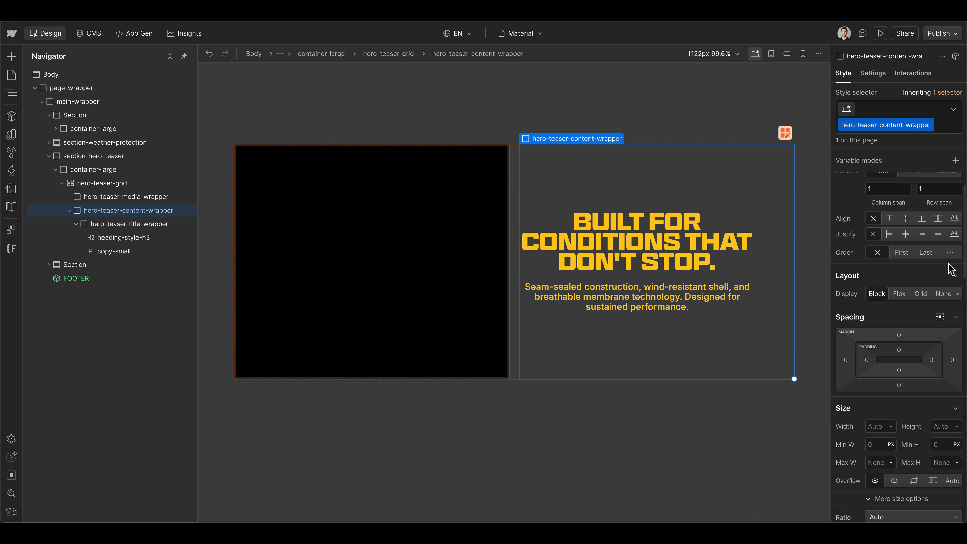
pyautogui.scroll(-2, 920, 399)
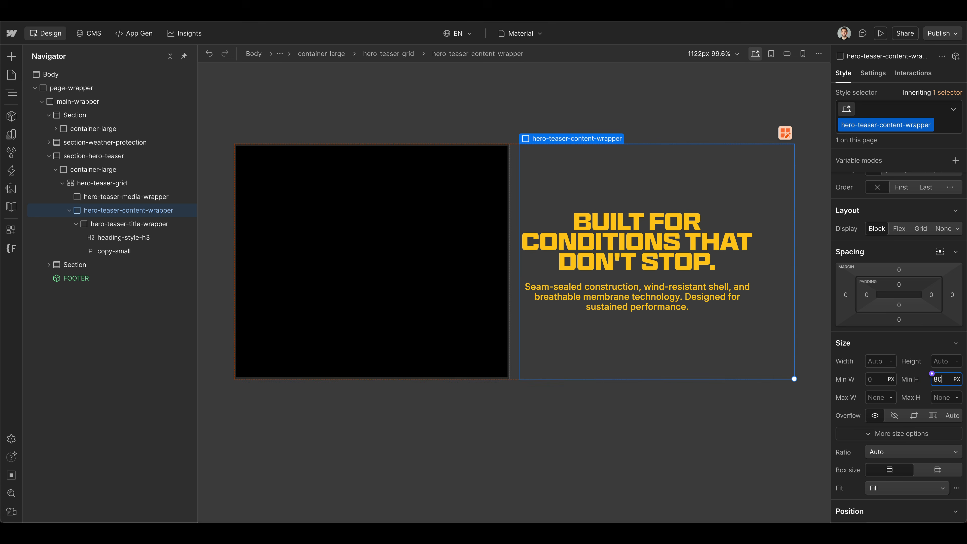
pyautogui.write('vh')
pyautogui.scroll(-1, 725, 362)
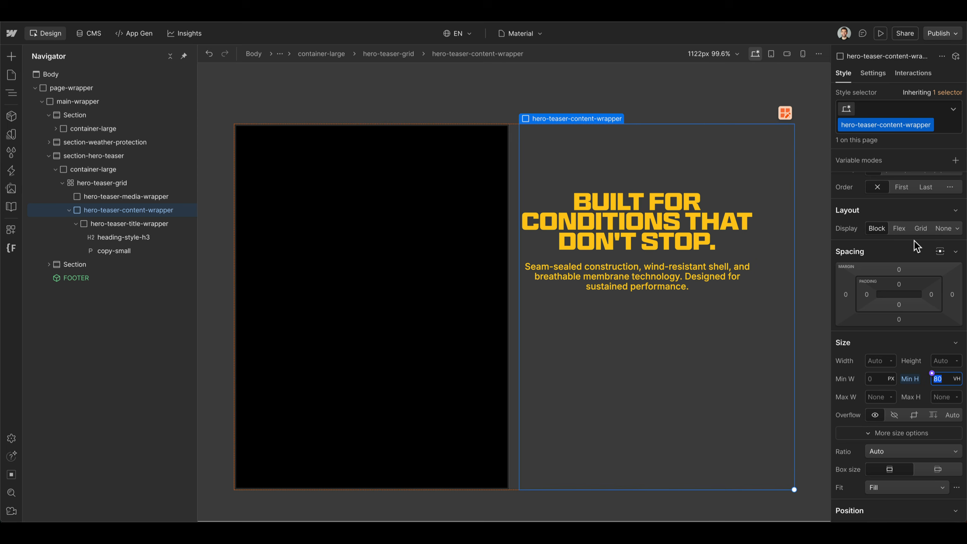
# Step: Make hero-teaser-content-wrapper a vertical flex container, centered horizontally with its children spaced between vertically
pyautogui.click(901, 230)
pyautogui.click(913, 247)
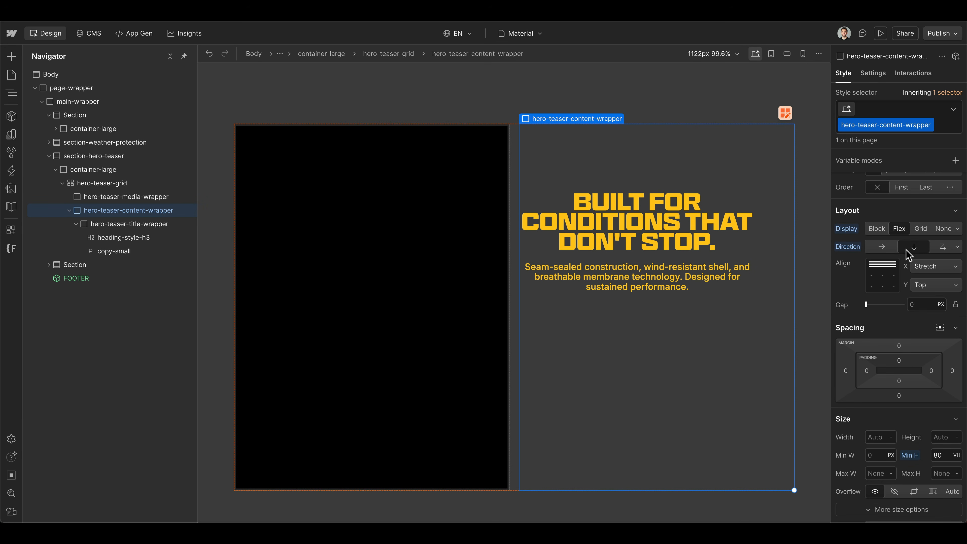
pyautogui.doubleClick(882, 268)
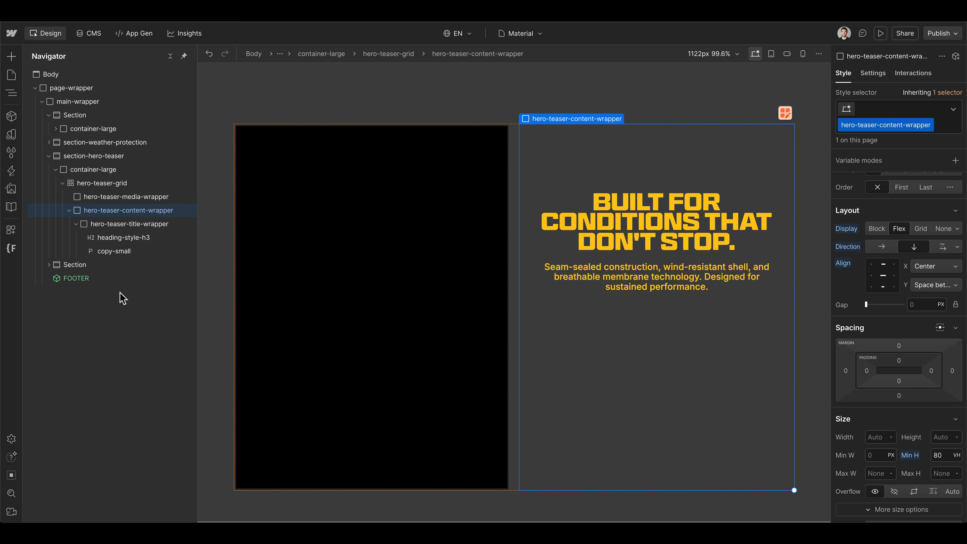
# Step: Add two div blocks inside hero-teaser-content-wrapper, one above hero-teaser-title-wrapper and one below it
pyautogui.click(76, 224)
pyautogui.click(116, 214)
pyautogui.press('super+e')
pyautogui.write('div')
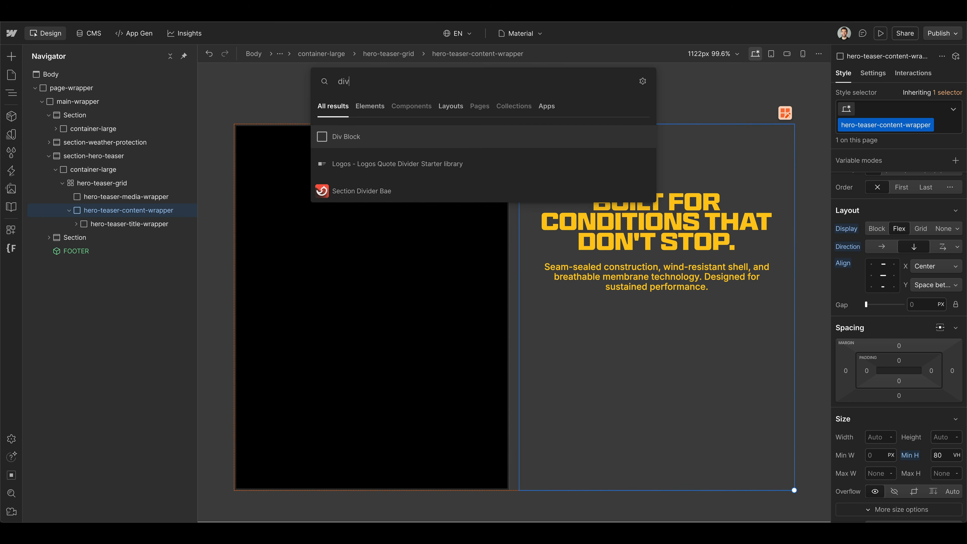
pyautogui.press('Return')
pyautogui.moveTo(107, 237); pyautogui.dragTo(110, 227)
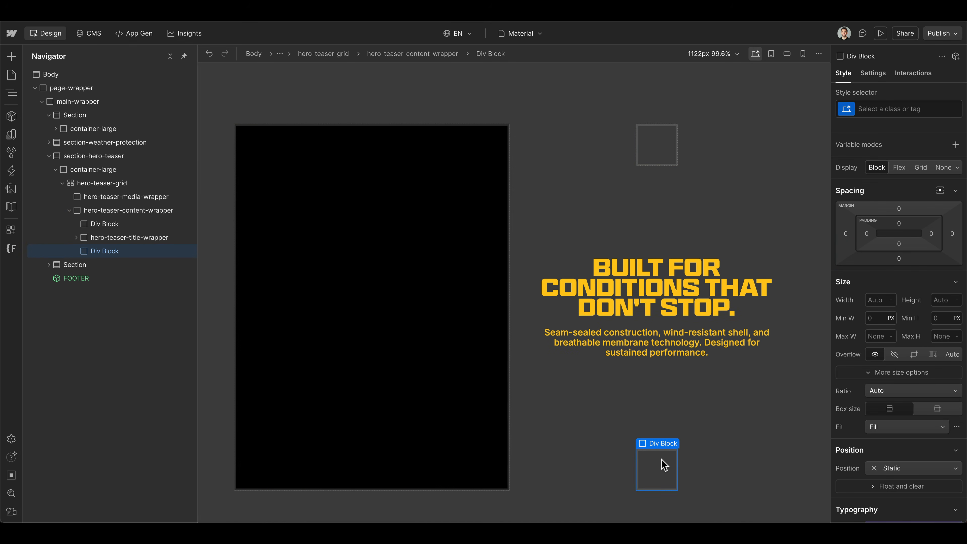
# Step: Insert a text link into the div block below hero-teaser-title-wrapper
pyautogui.press('super+e')
pyautogui.write('link')
pyautogui.press('Down')
pyautogui.press('Return')
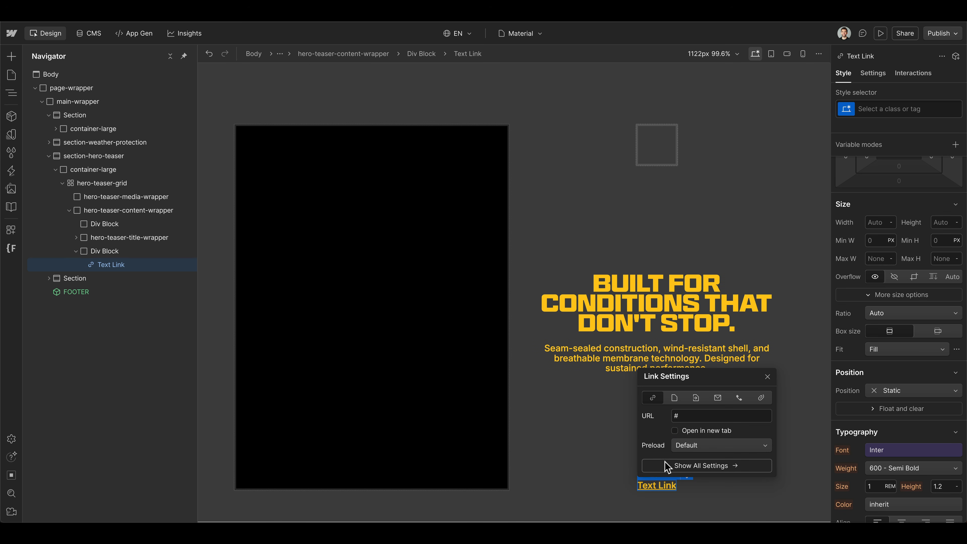
# Step: Insert a text block reading "#1 Protextion Layer" into the div block above hero-teaser-title-wrapper
pyautogui.click(118, 226)
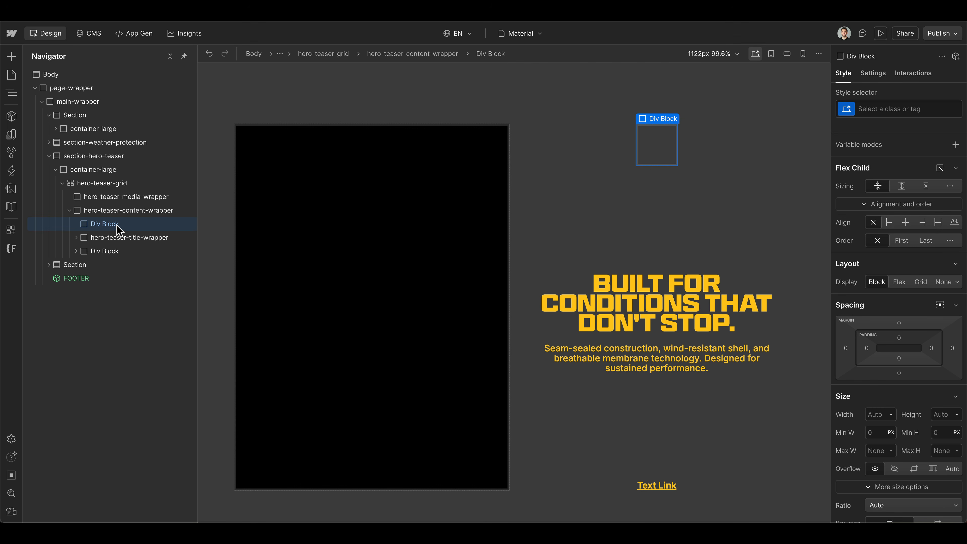
pyautogui.press('super+e')
pyautogui.write('text')
pyautogui.press('Down')
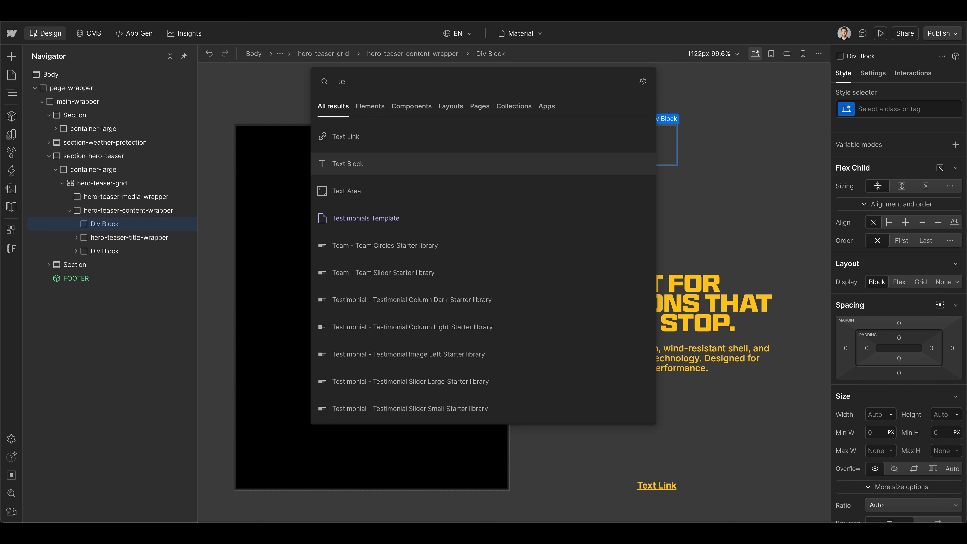
pyautogui.press('Return')
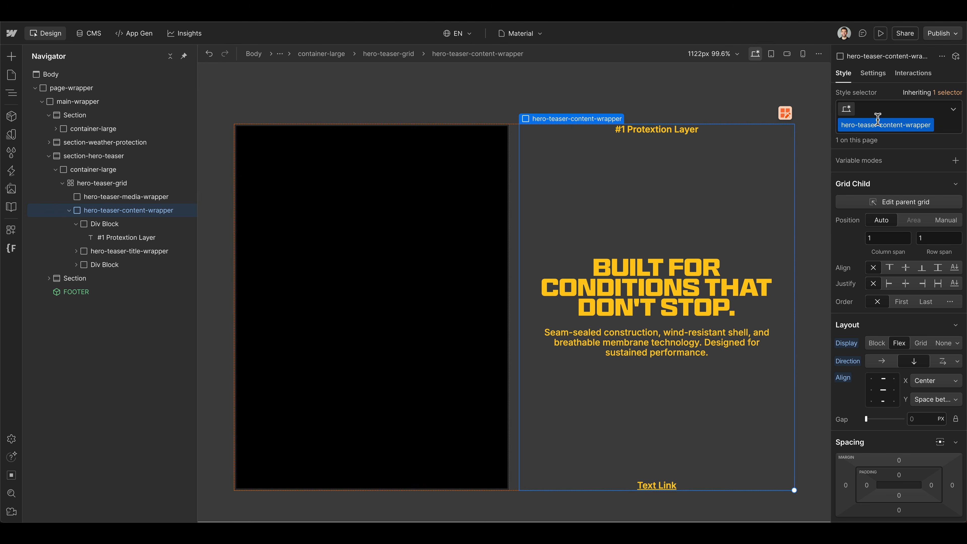
# Step: Give the div block holding the #1 Protextion Layer text the class hero-teaser-top-wrapper
pyautogui.click(166, 223)
pyautogui.press('super+Return')
pyautogui.write('hero-teaser-content-wrapper')
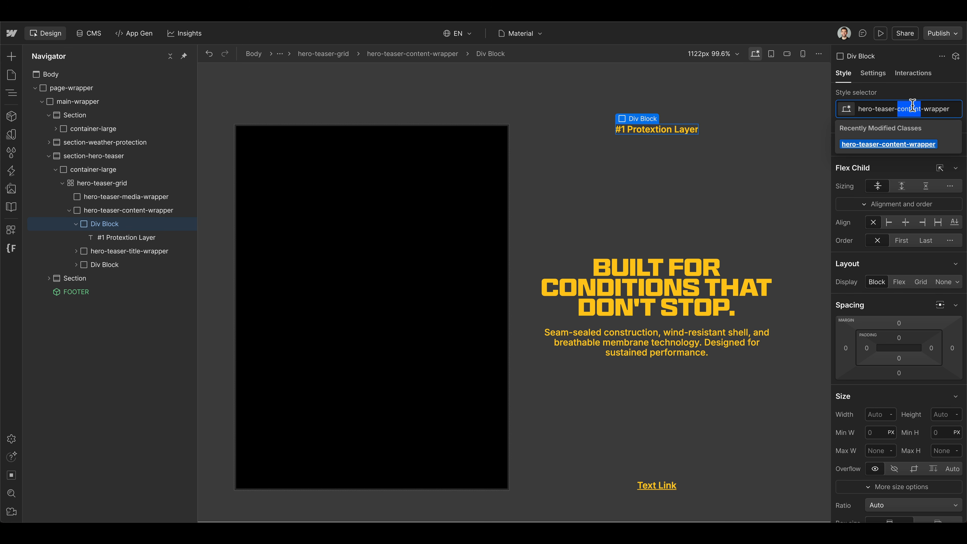
pyautogui.write('top')
pyautogui.press('Return')
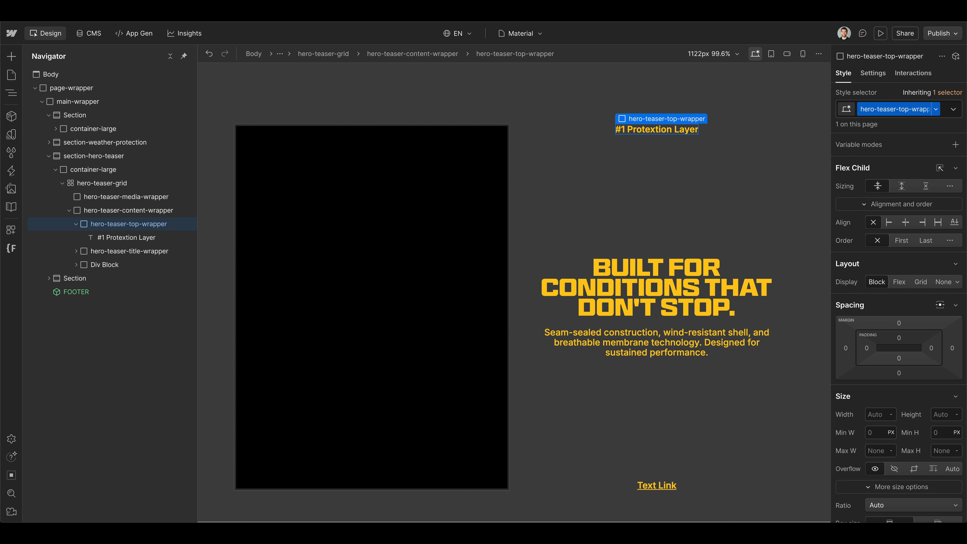
# Step: Give the div block holding the text link the class hero-teaser-bottom-wrapper
pyautogui.click(140, 267)
pyautogui.click(904, 110)
pyautogui.write('hero-teaser-content-wrapper')
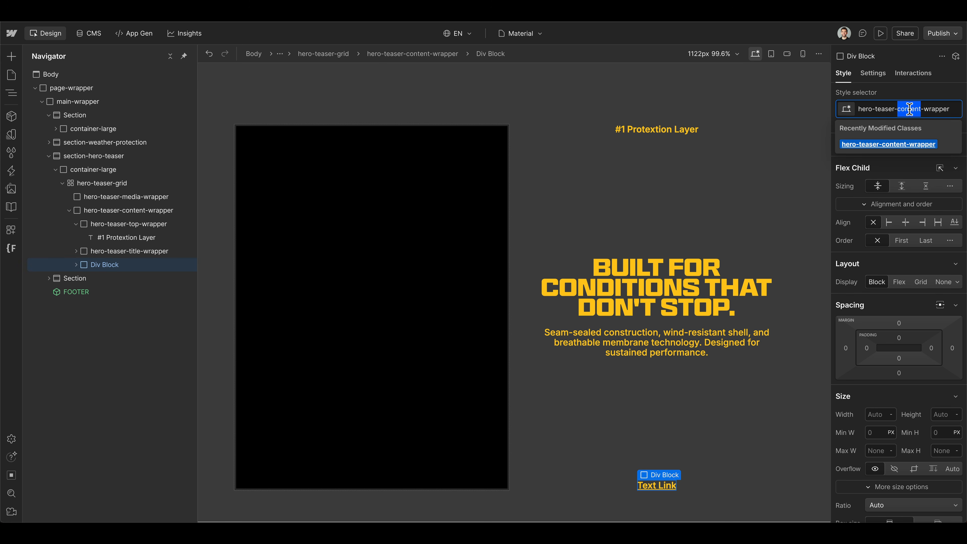
pyautogui.write('bo')
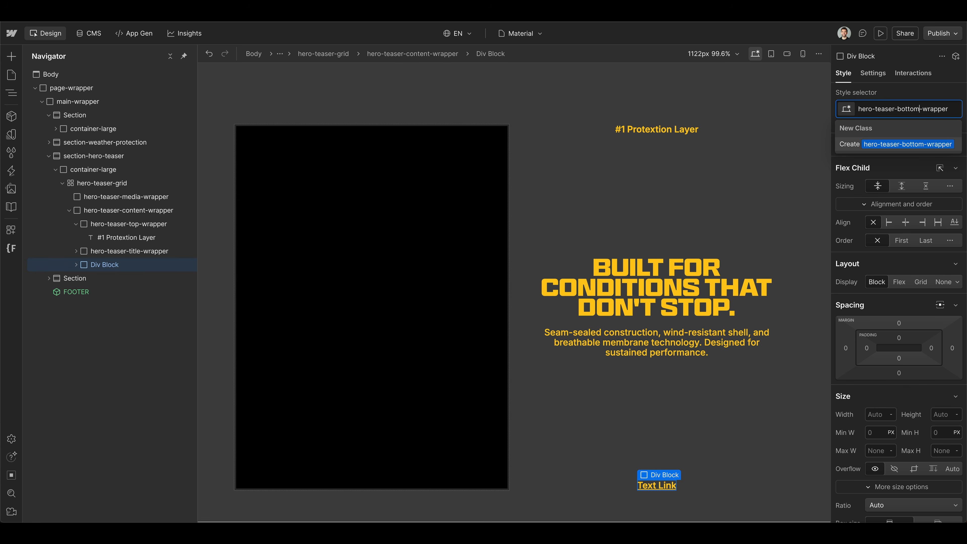
pyautogui.press('Return')
# Step: Compare hero-teaser-content-wrapper with the Figma layout, and select hero-teaser-media-wrapper in Webflow
pyautogui.click(786, 150)
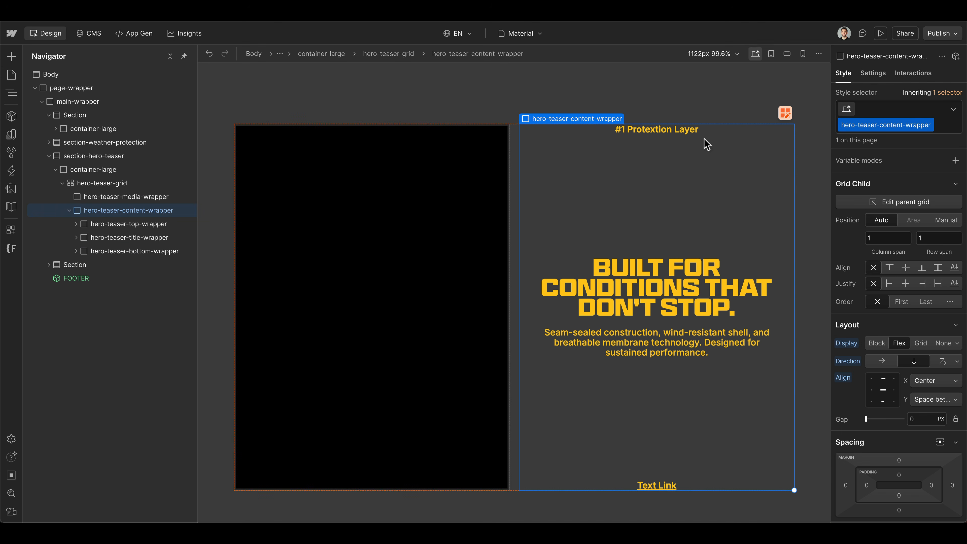
pyautogui.hotkey('ctrl', 'Right')
pyautogui.hotkey('ctrl', 'Left')
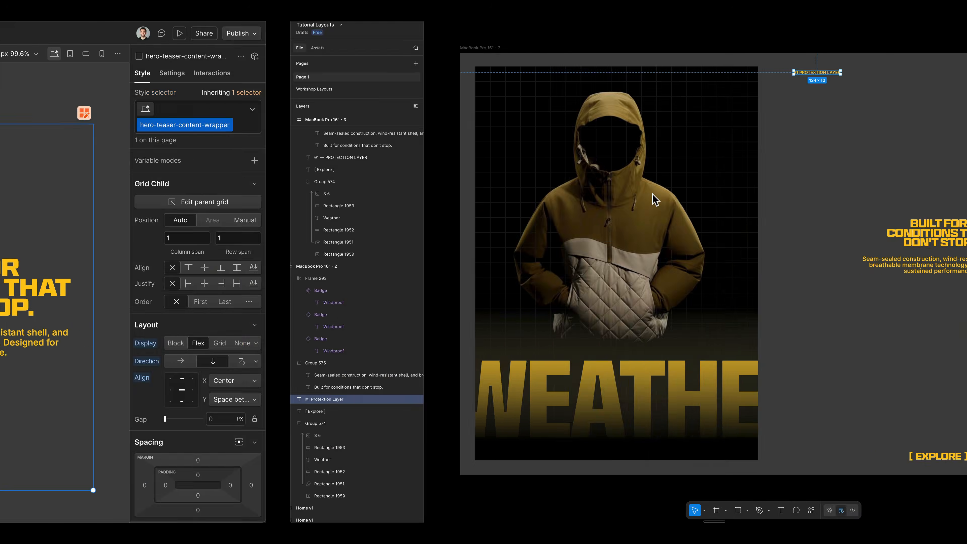
pyautogui.click(363, 137)
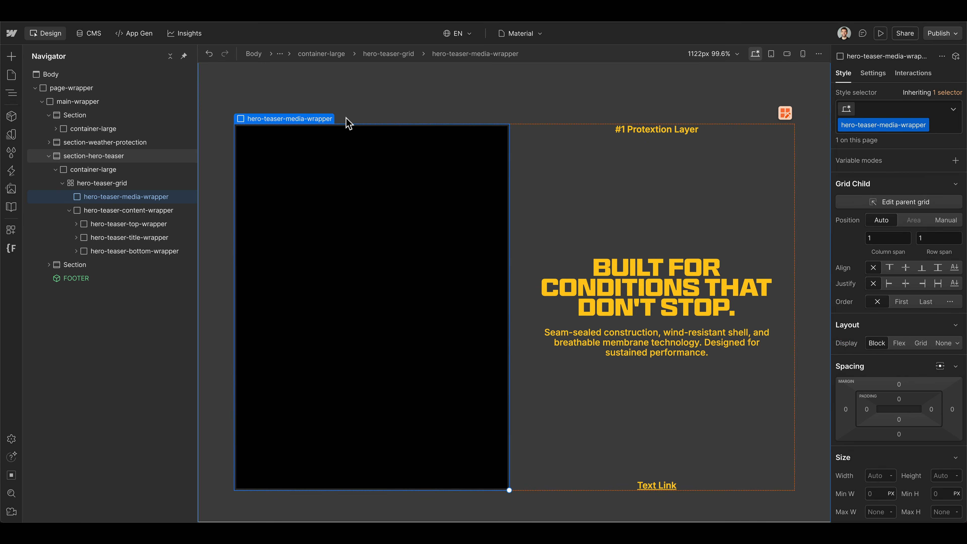
# Step: Examine the layers of the media block in the Figma layout, especially the jacket image and the fills of Rectangle 1958
pyautogui.hotkey('ctrl', 'Right')
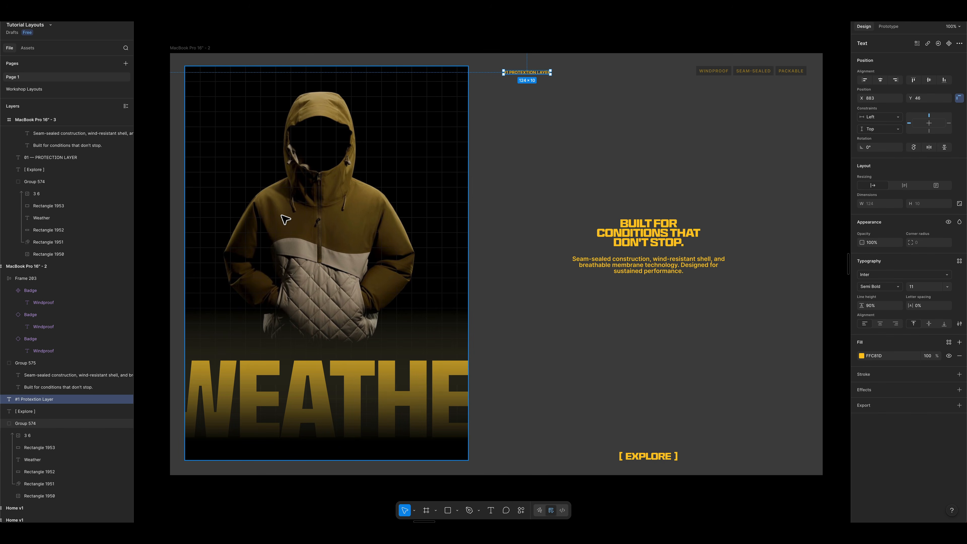
pyautogui.hscroll(-3, 211, 218)
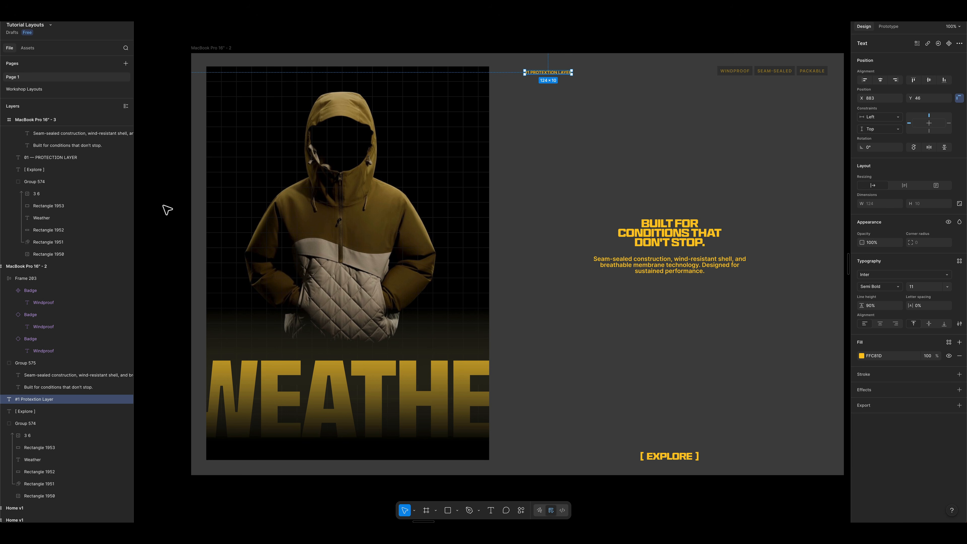
pyautogui.hotkey('ctrl', 'Left')
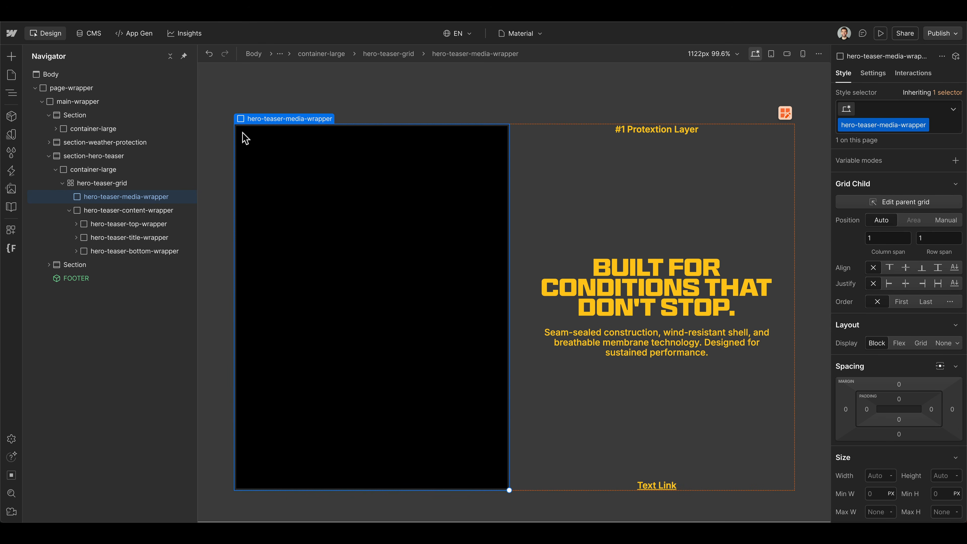
pyautogui.hotkey('ctrl', 'Right')
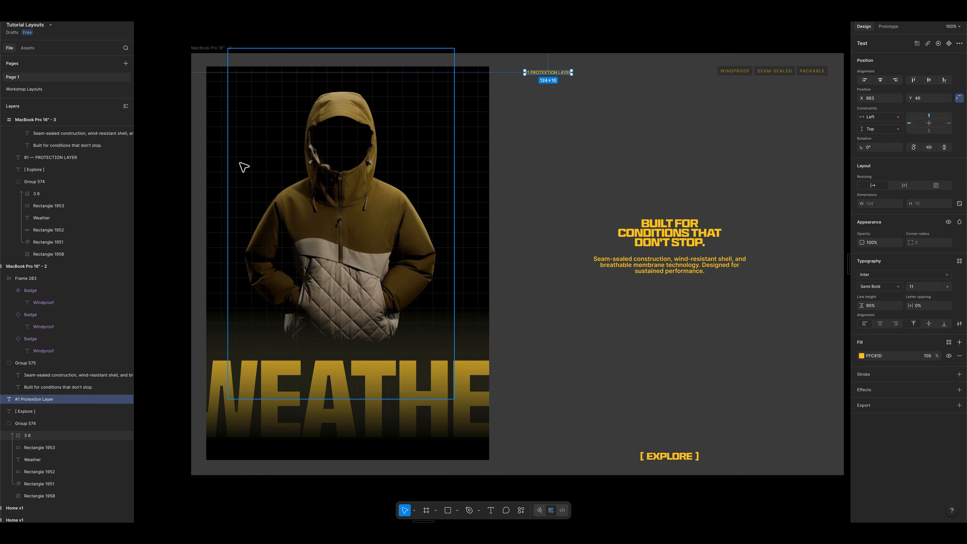
pyautogui.keyDown('super'); pyautogui.click(261, 327); pyautogui.keyUp('super')
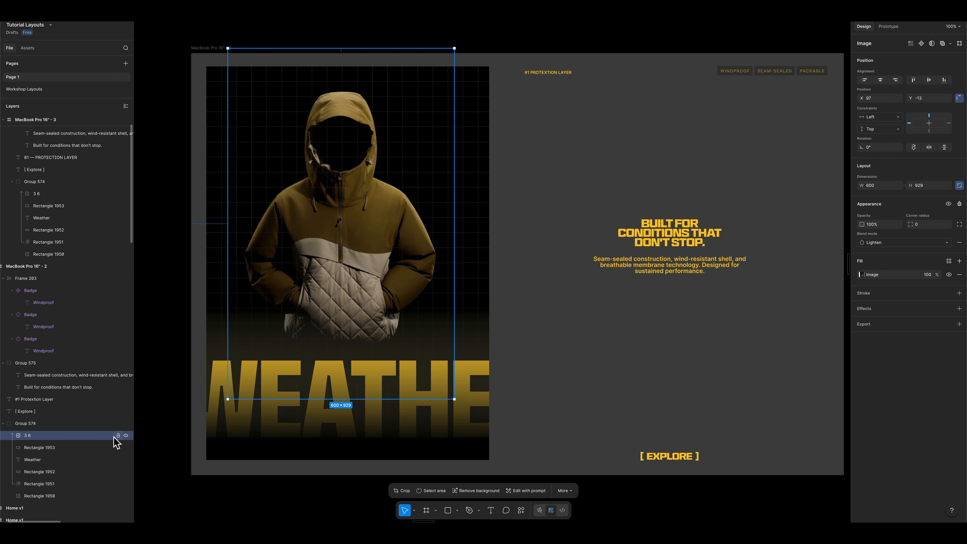
pyautogui.scroll(-3, 114, 441)
pyautogui.click(69, 460)
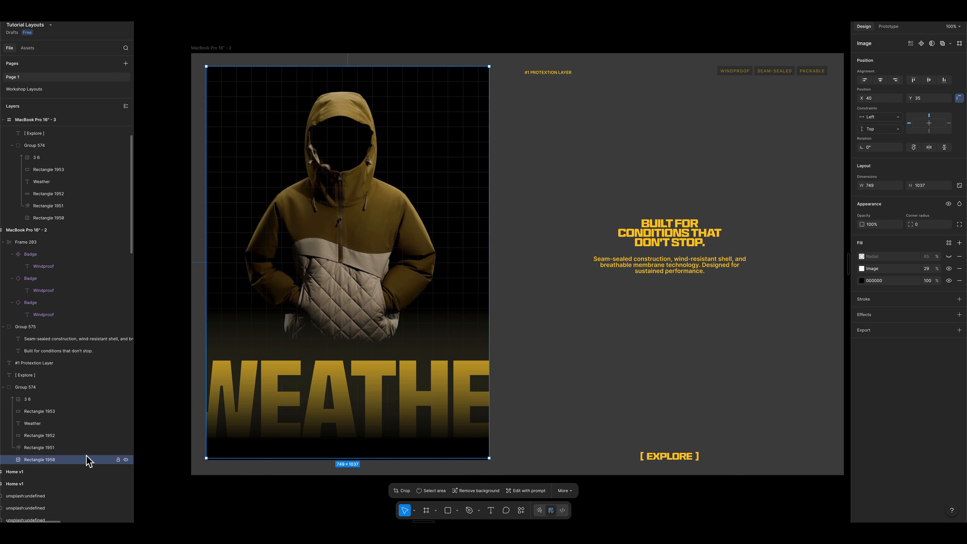
pyautogui.click(862, 269)
pyautogui.click(862, 269)
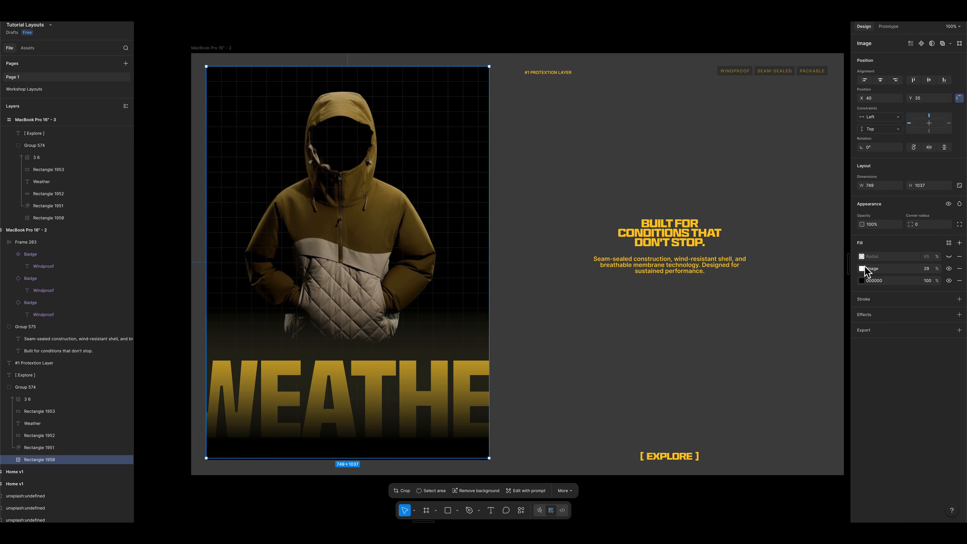
pyautogui.click(862, 268)
pyautogui.click(863, 268)
pyautogui.click(927, 269)
pyautogui.hotkey('ctrl', 'Left')
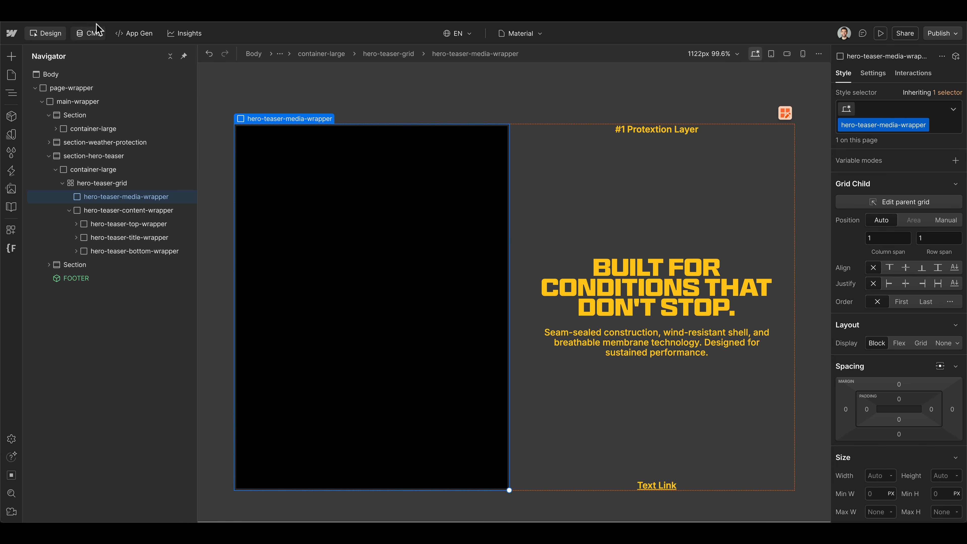
# Step: Copy grid-stage-background from the Webflow Profi-Kurs page into hero-teaser-media-wrapper on the Material page
pyautogui.click(95, 11)
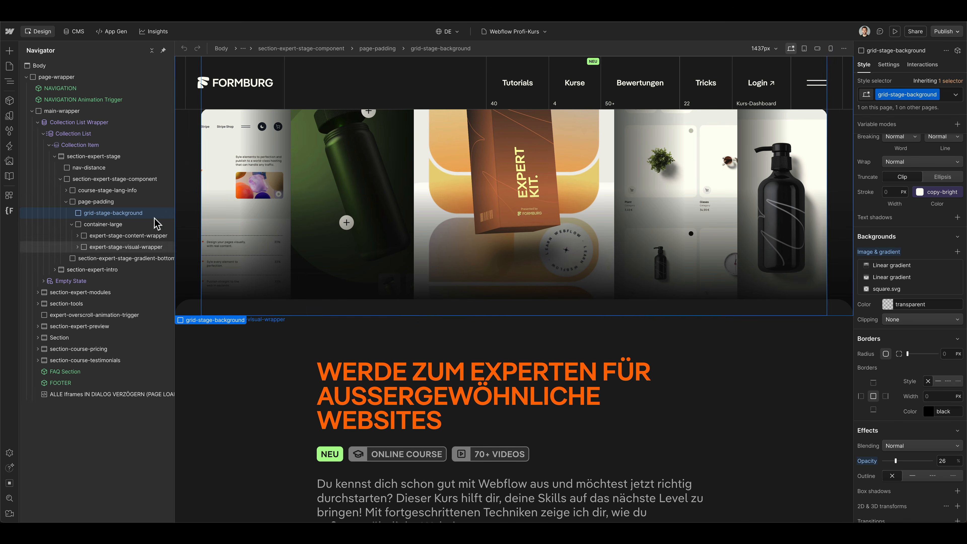
pyautogui.scroll(5, 229, 220)
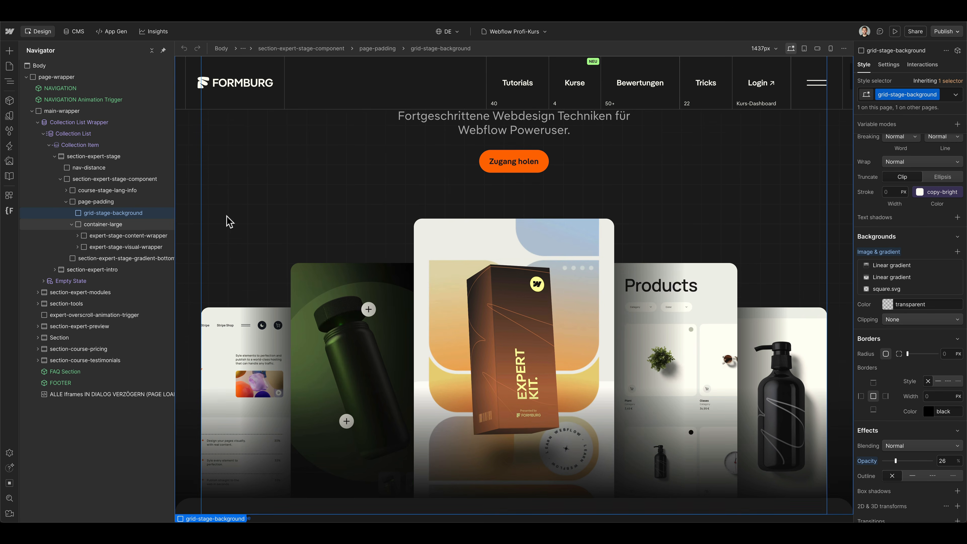
pyautogui.scroll(3, 229, 221)
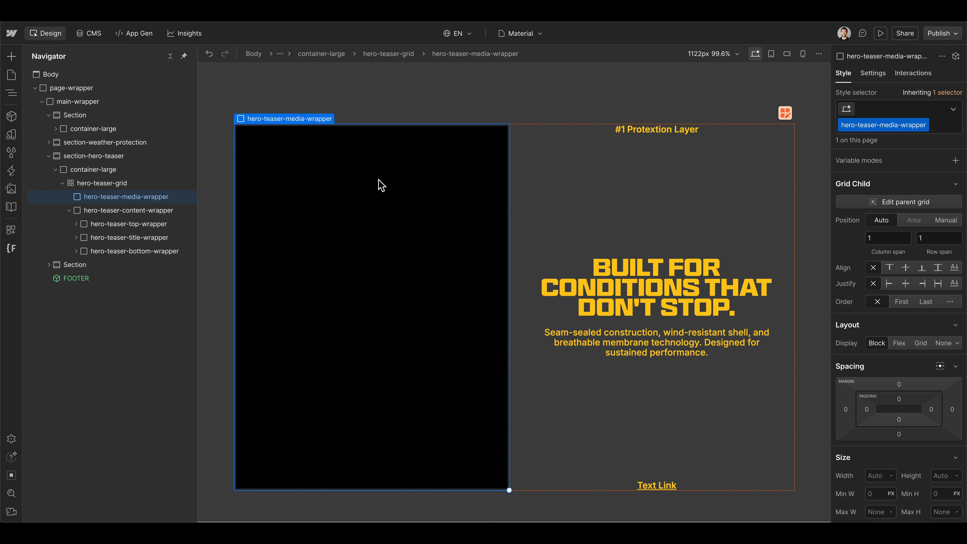
pyautogui.hotkey('ctrl', 'v')
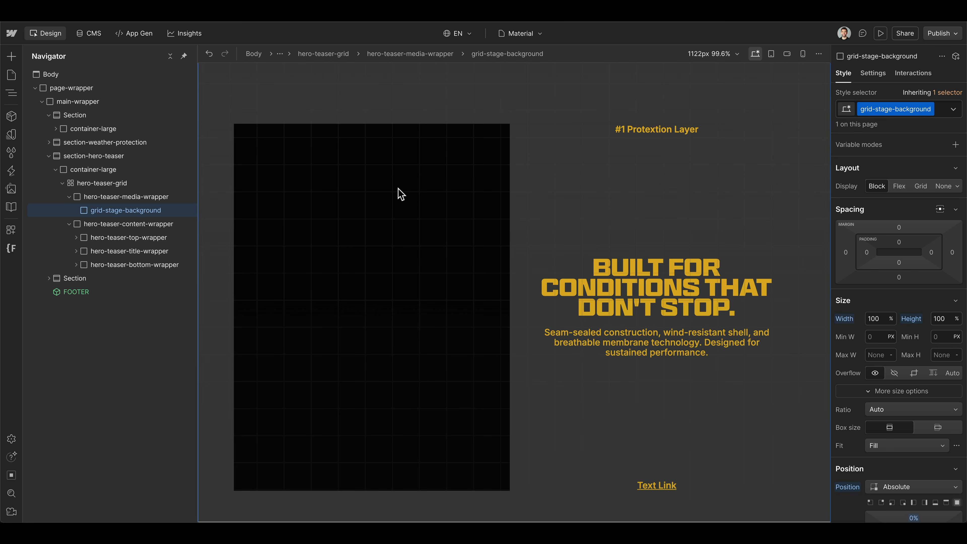
# Step: Replace the pasted background block's class with hero-teaser-square-pattern
pyautogui.hotkey('ctrl', 'shift', 'Return')
pyautogui.write('hero-teaser-square-pattern')
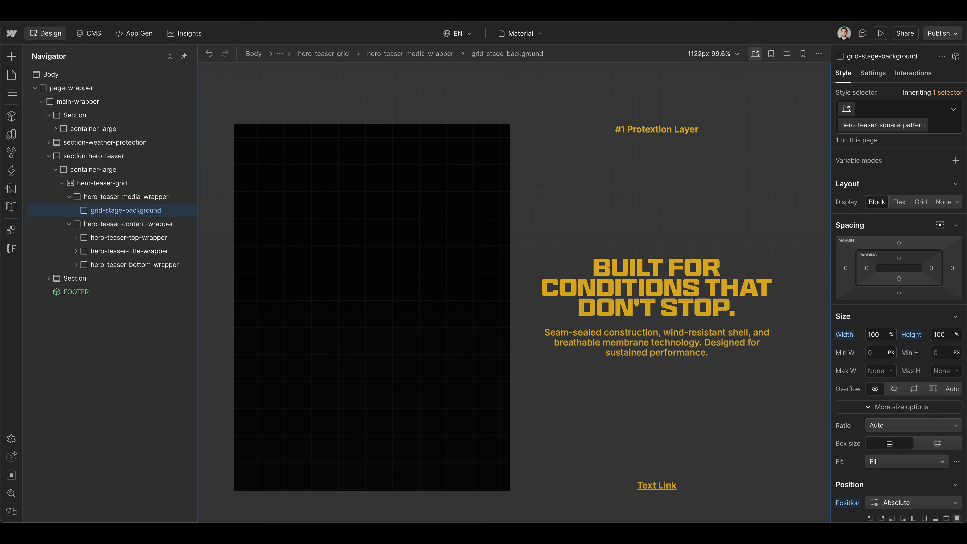
pyautogui.press('Return')
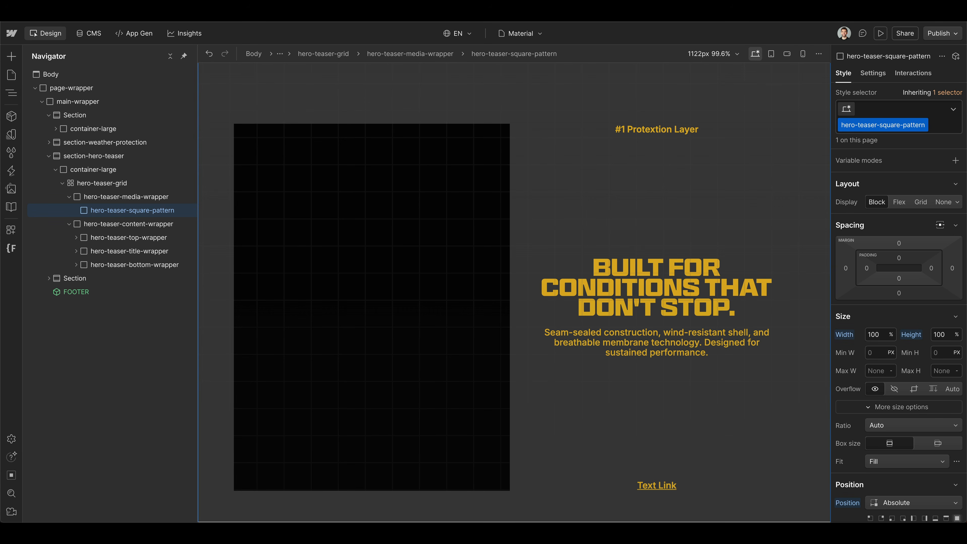
# Step: Set the position of hero-teaser-media-wrapper to Relative so that it bounds the absolutely positioned square pattern
pyautogui.scroll(-2, 928, 318)
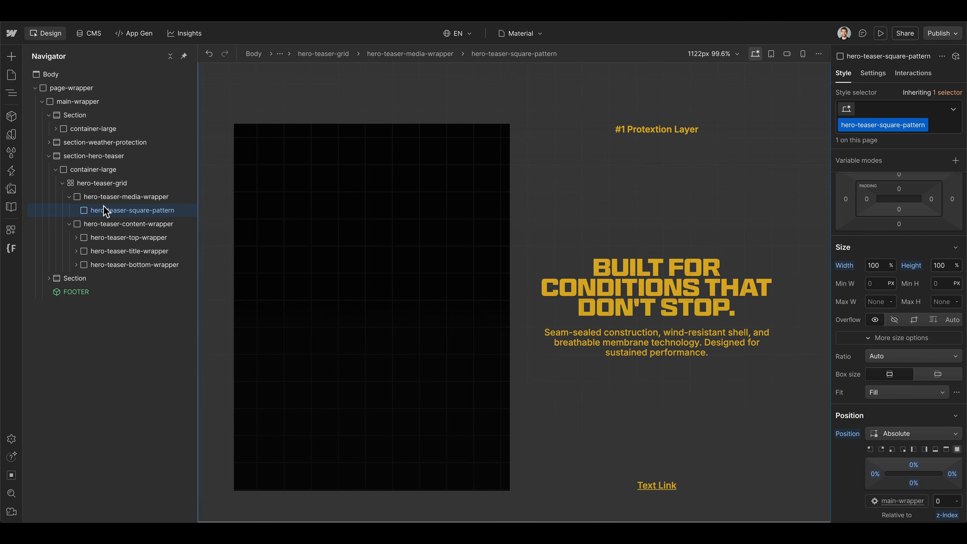
pyautogui.click(113, 198)
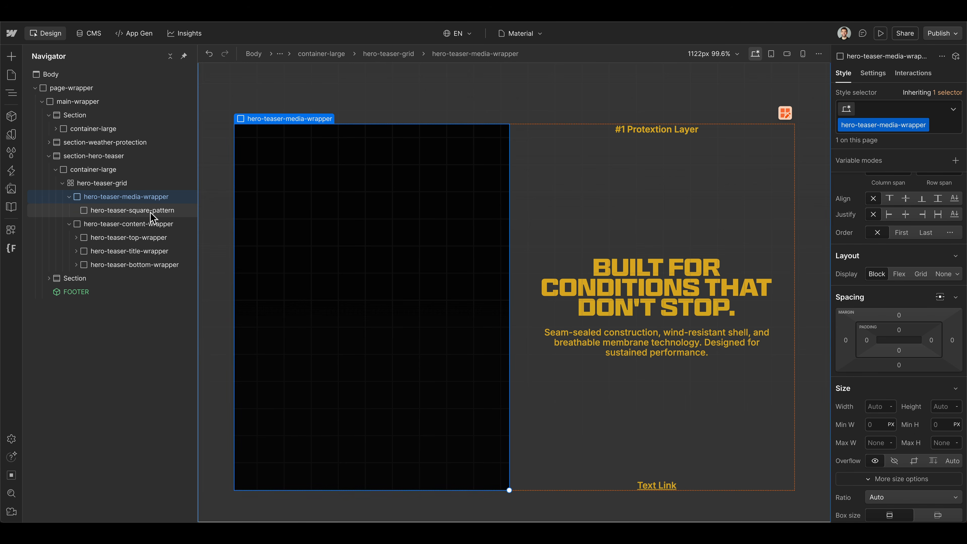
pyautogui.scroll(-1, 946, 355)
pyautogui.scroll(-4, 946, 355)
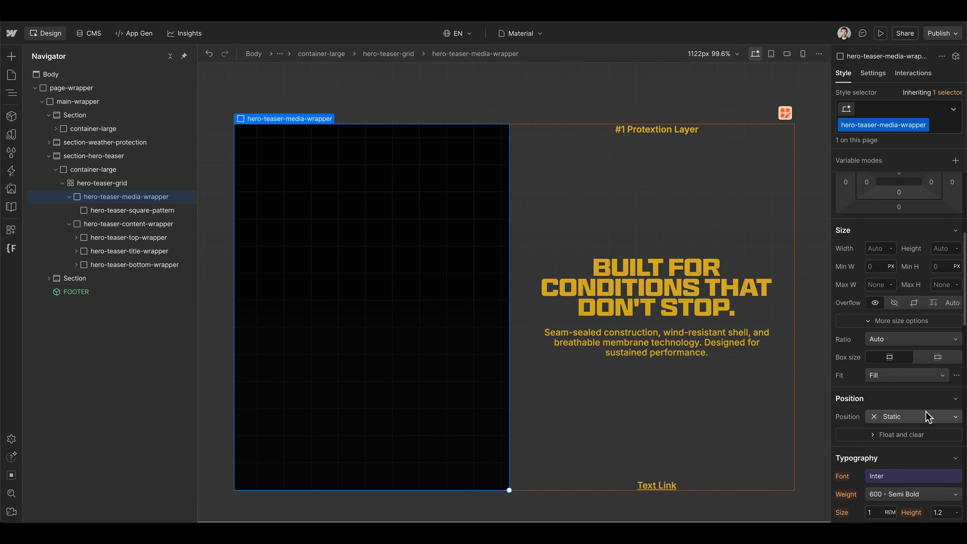
pyautogui.click(925, 416)
pyautogui.click(916, 424)
# Step: Remove both linear gradients from the backgrounds of hero-teaser-square-pattern, keeping only square.svg
pyautogui.scroll(-8, 945, 400)
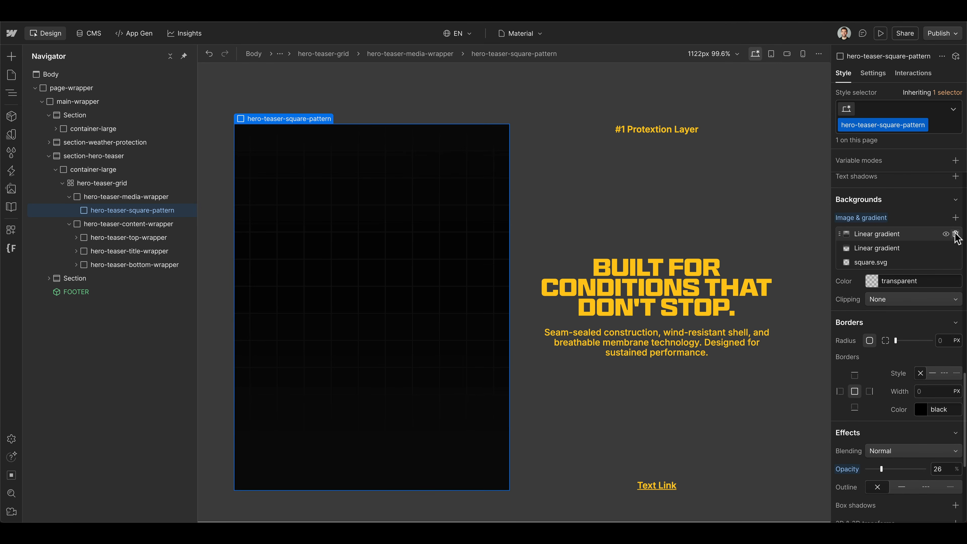
pyautogui.click(956, 233)
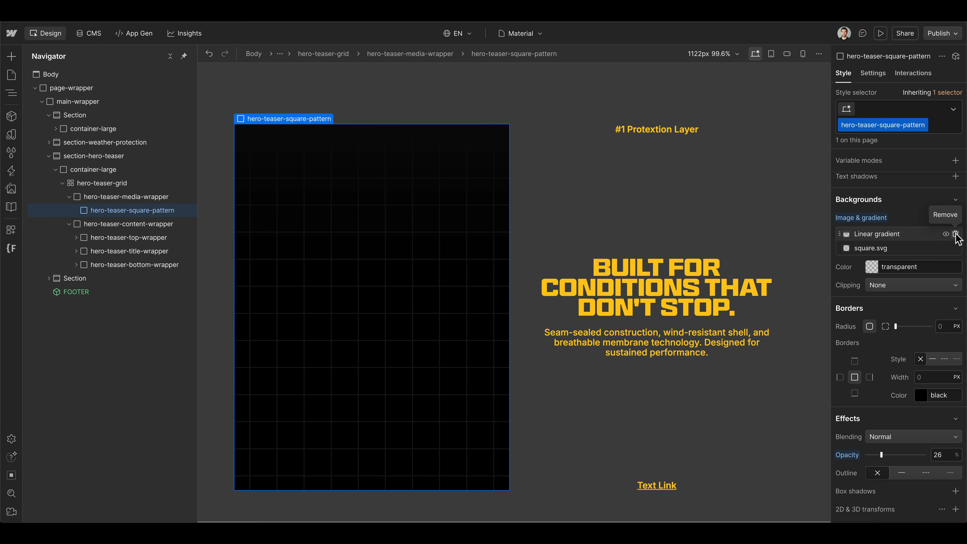
pyautogui.click(956, 234)
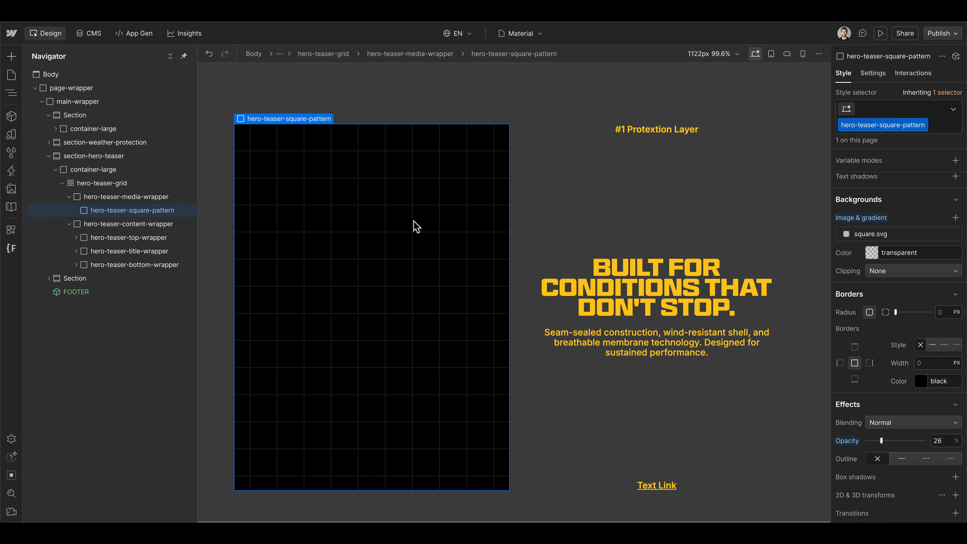
pyautogui.scroll(1, 416, 226)
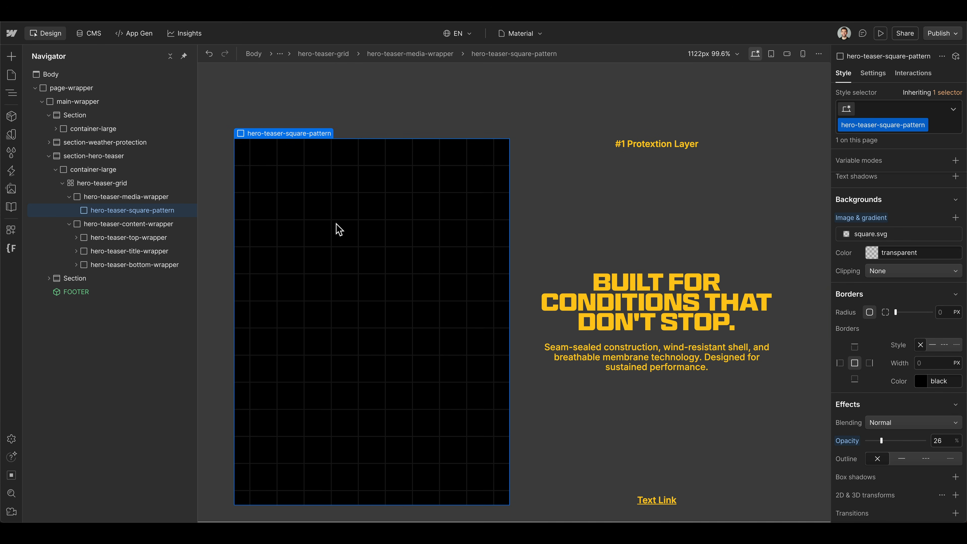
# Step: Set the custom width of the square.svg background on hero-teaser-square-pattern to 2 REM
pyautogui.click(129, 197)
pyautogui.click(130, 211)
pyautogui.click(887, 240)
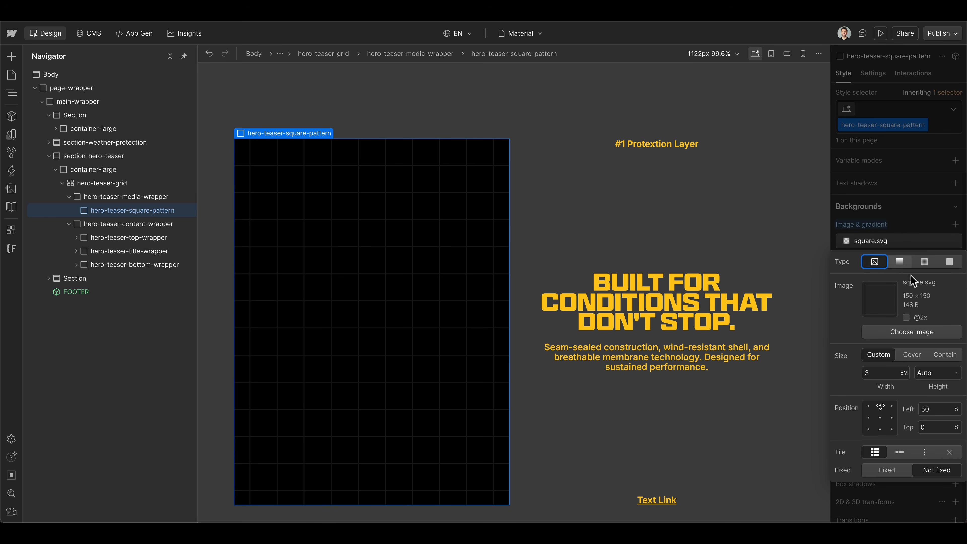
pyautogui.click(12, 189)
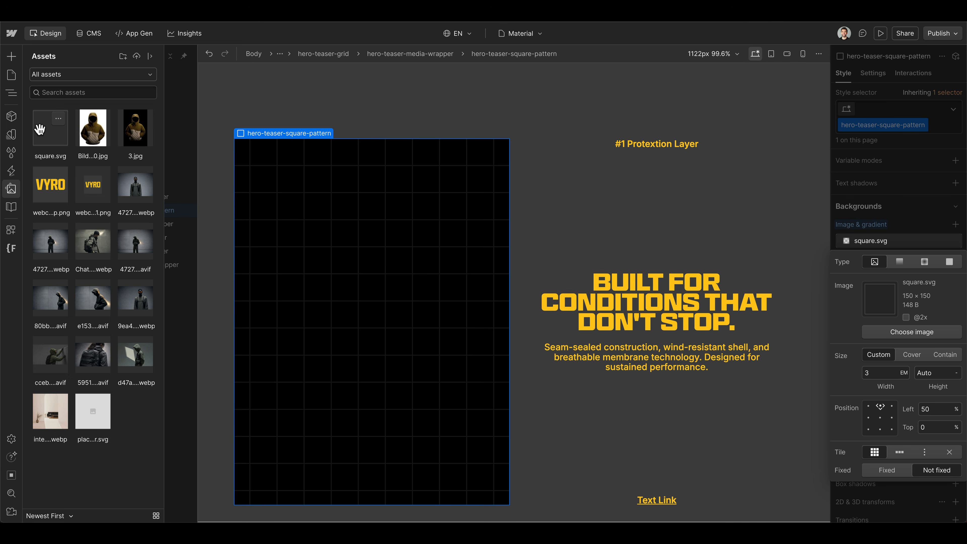
pyautogui.click(11, 189)
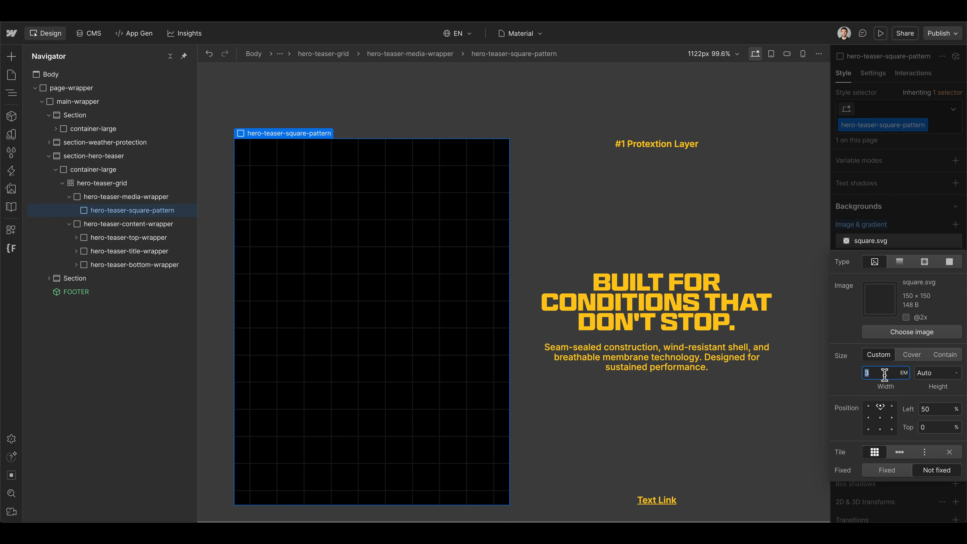
pyautogui.write('m')
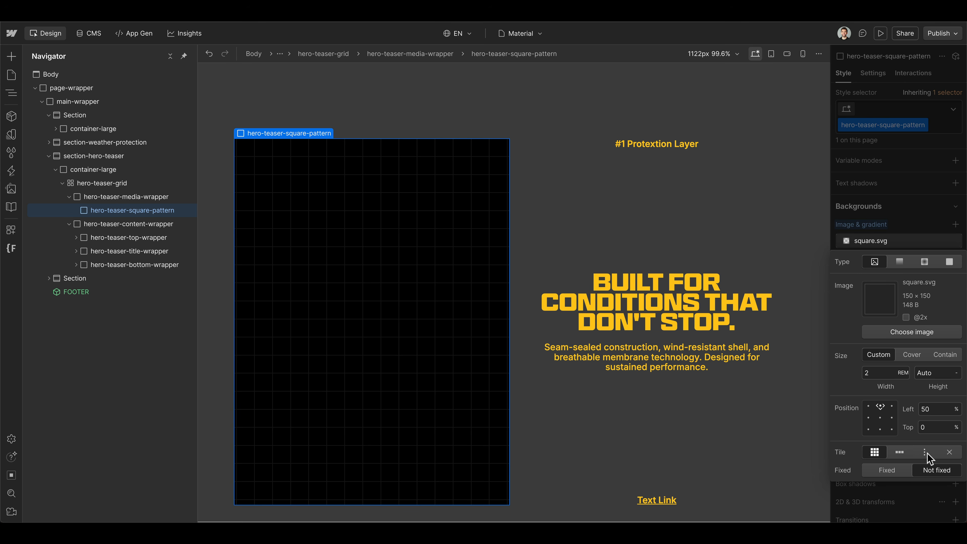
# Step: Try the square.svg background as Fixed while scrolling the page, and return it to Not fixed
pyautogui.click(887, 470)
pyautogui.scroll(-3, 615, 334)
pyautogui.scroll(5, 616, 336)
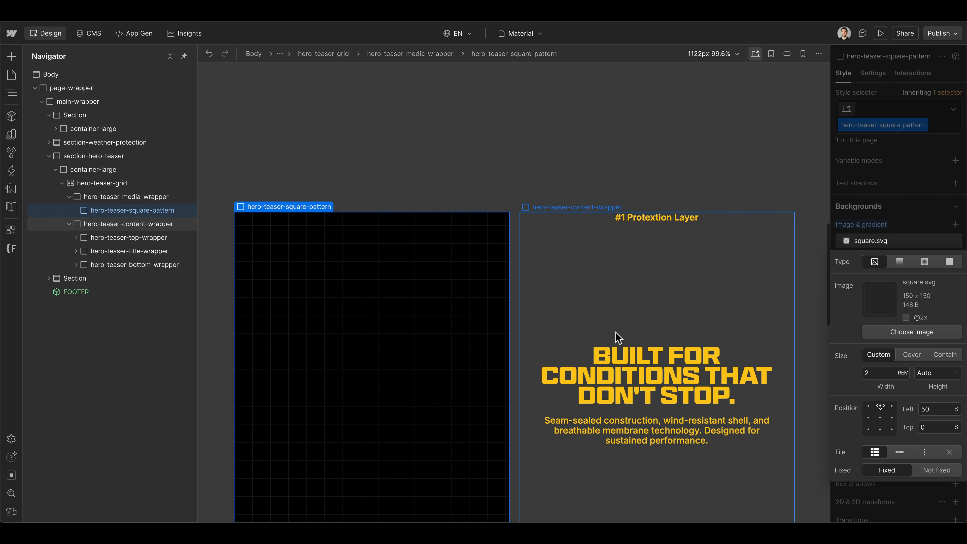
pyautogui.scroll(-4, 493, 339)
pyautogui.scroll(4, 557, 315)
pyautogui.scroll(-2, 555, 313)
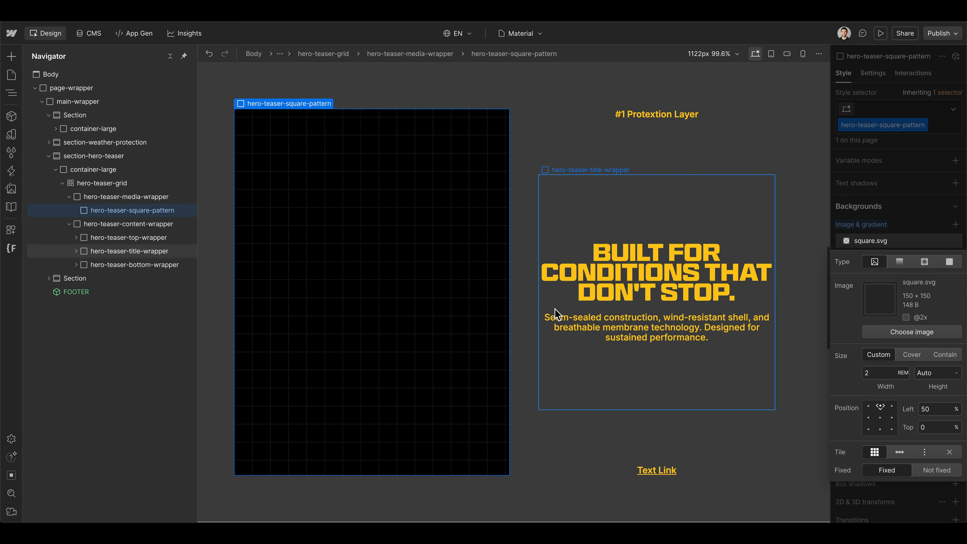
pyautogui.scroll(-3, 556, 313)
pyautogui.scroll(3, 289, 239)
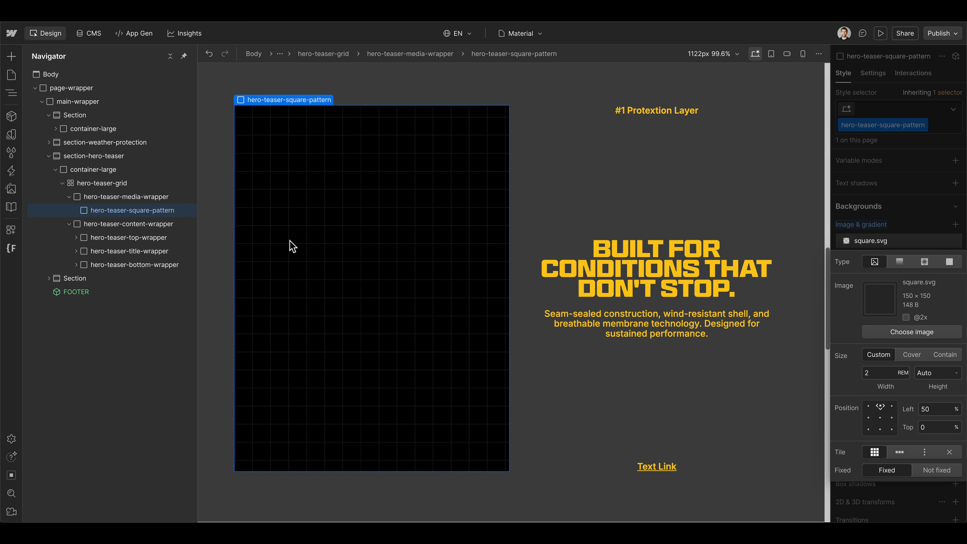
pyautogui.scroll(2, 291, 242)
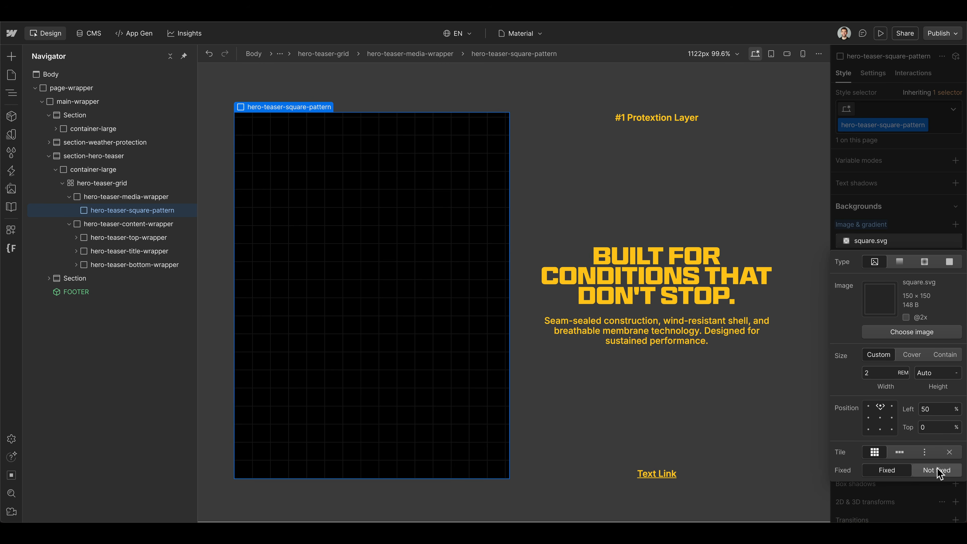
pyautogui.scroll(5, 392, 319)
pyautogui.scroll(-5, 395, 322)
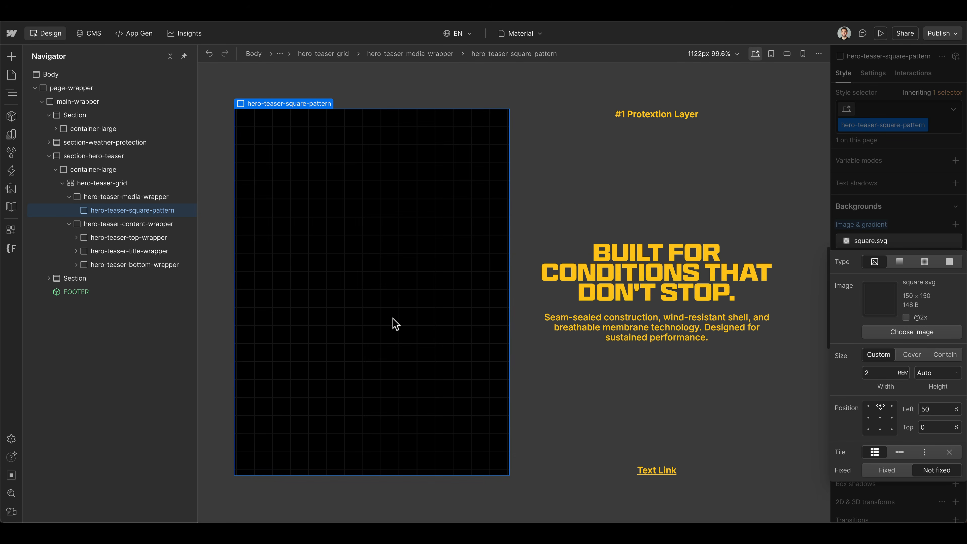
# Step: Set the opacity of hero-teaser-square-pattern to 33%
pyautogui.scroll(-3, 393, 320)
pyautogui.scroll(3, 394, 323)
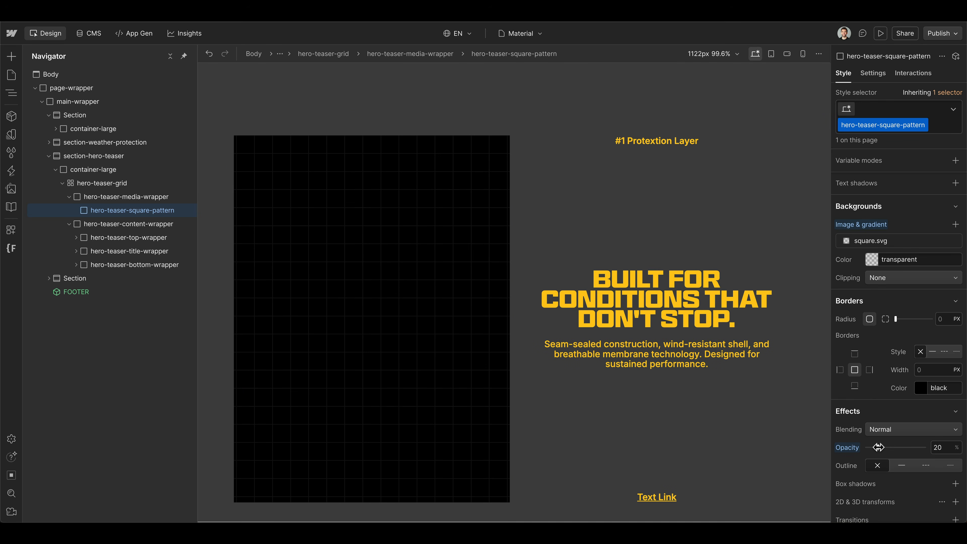
pyautogui.moveTo(877, 448); pyautogui.dragTo(888, 449)
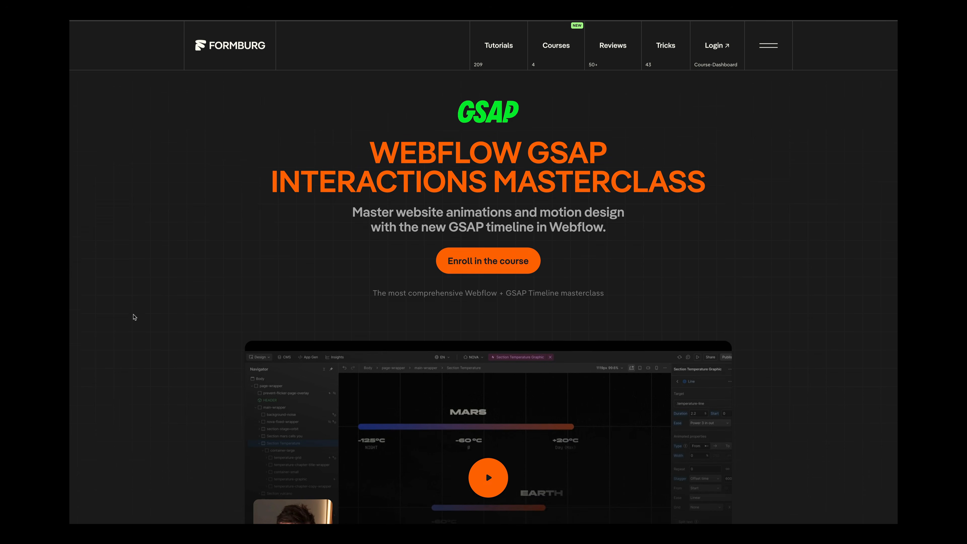
pyautogui.scroll(-5, 135, 317)
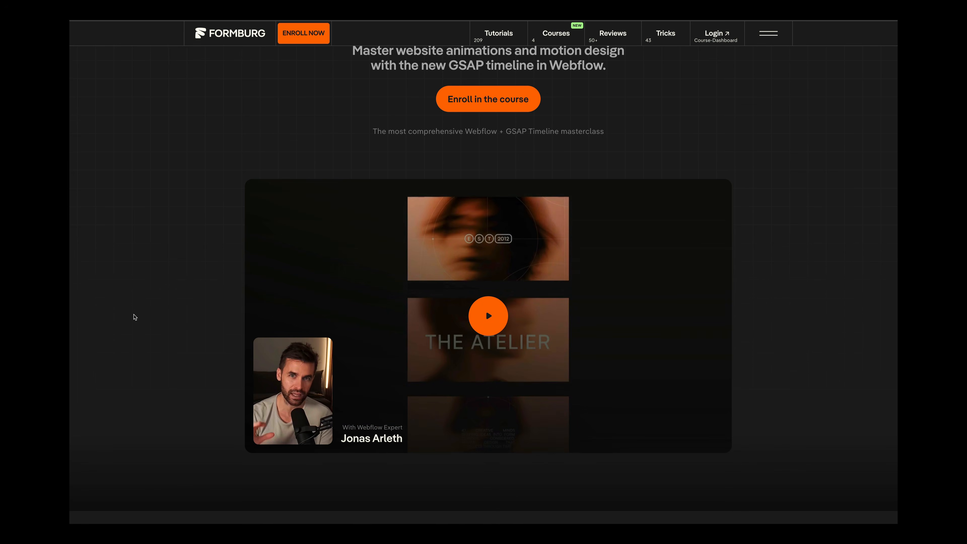
pyautogui.scroll(-2, 135, 317)
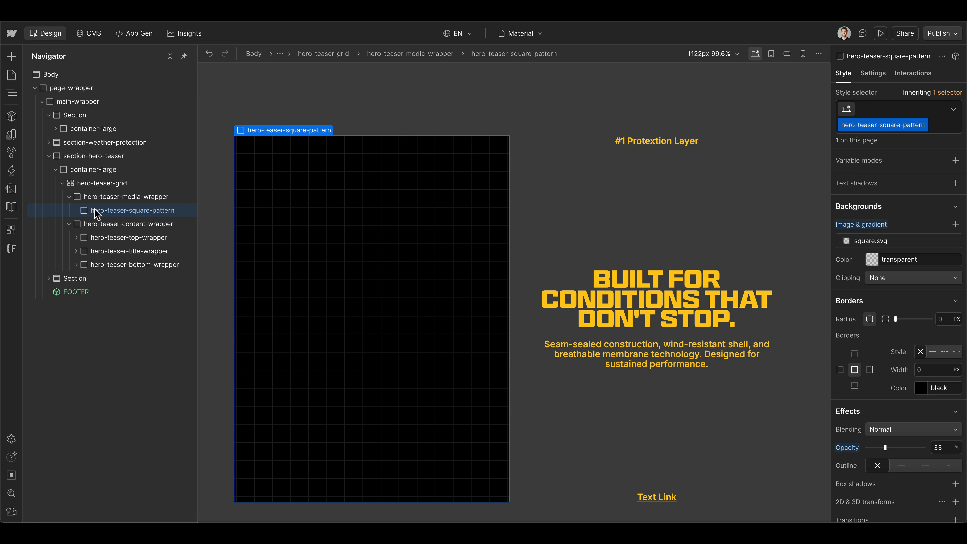
# Step: Try adding a Background Video element inside hero-teaser-media-wrapper
pyautogui.click(103, 197)
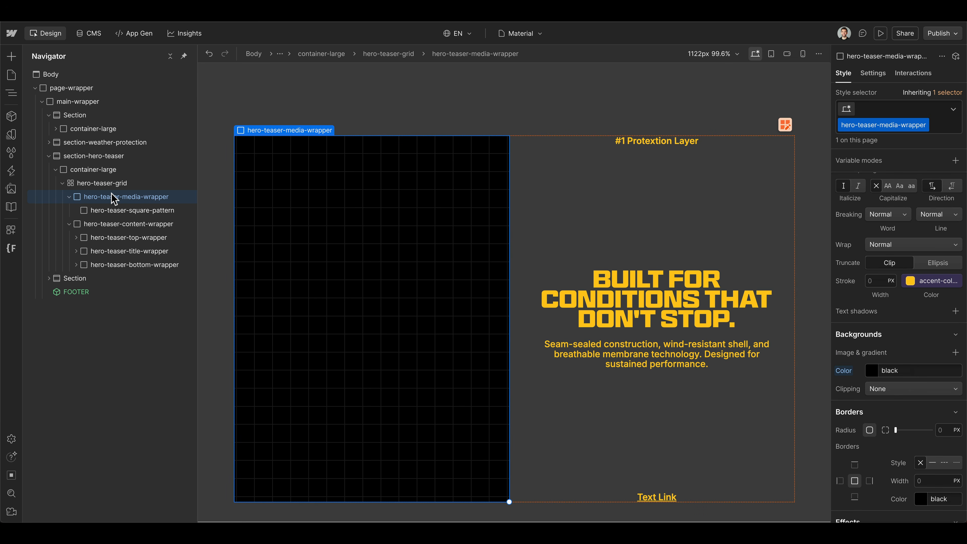
pyautogui.hotkey('ctrl', 'e')
pyautogui.write('back')
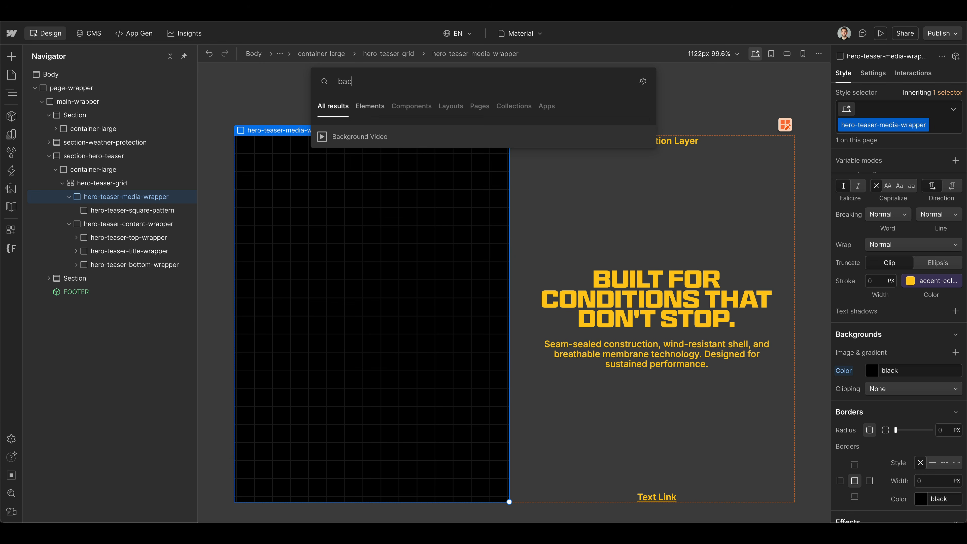
pyautogui.press('Return')
pyautogui.press('Escape')
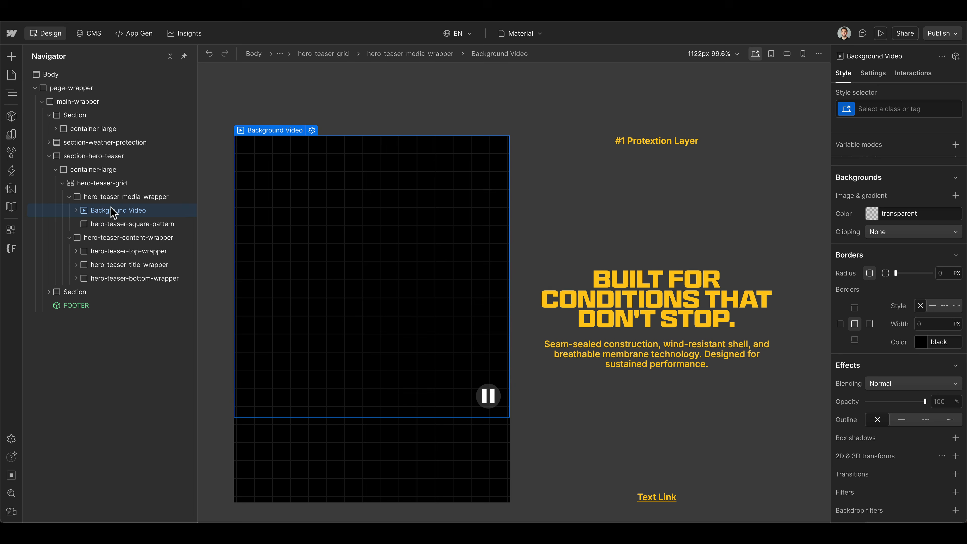
# Step: Switch to Figma, try the Normal blend mode on the jacket image, and return it to Lighten
pyautogui.press('super+Tab')
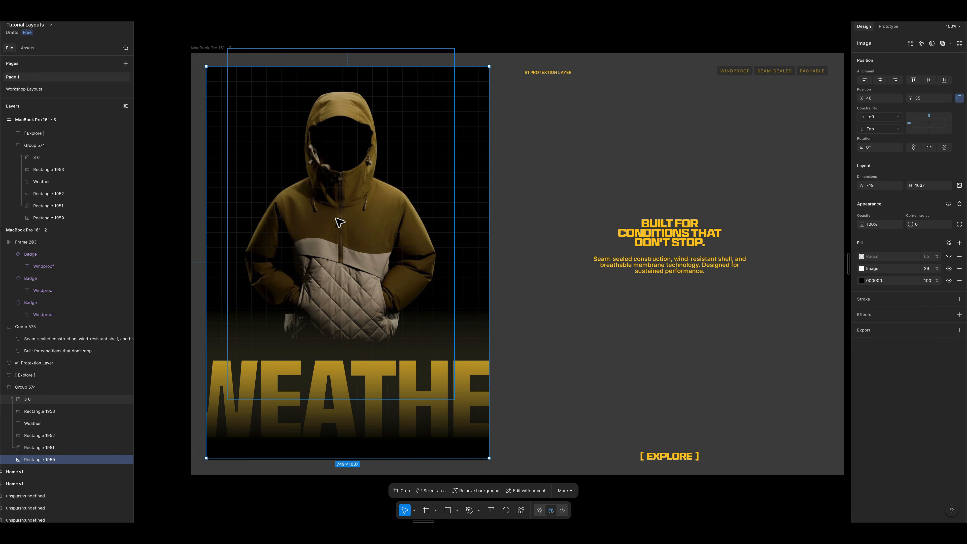
pyautogui.click(380, 180)
pyautogui.scroll(2, 385, 186)
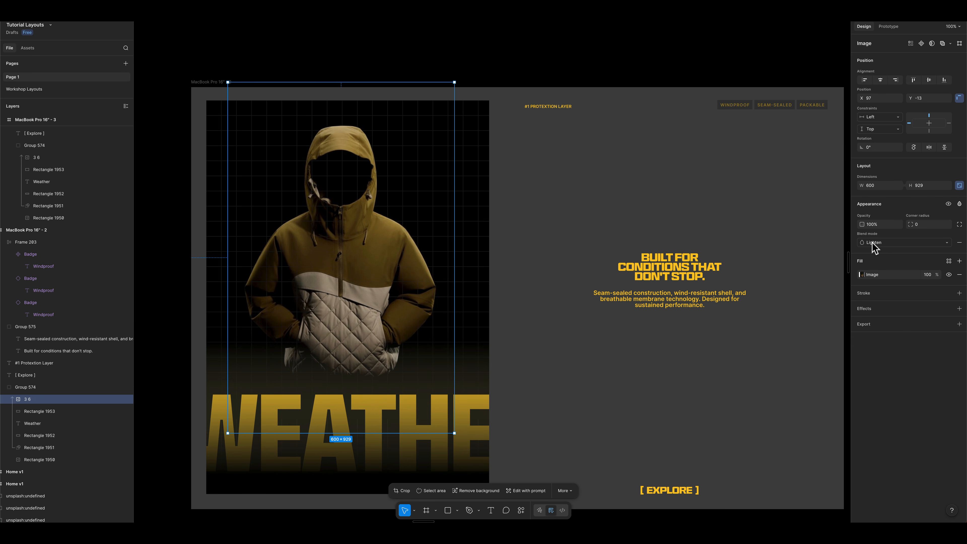
pyautogui.click(927, 244)
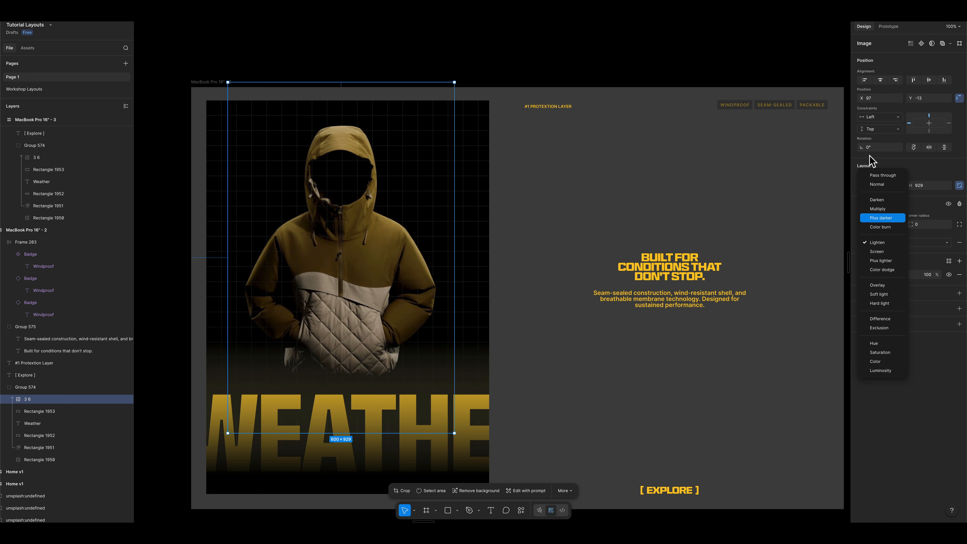
pyautogui.click(883, 188)
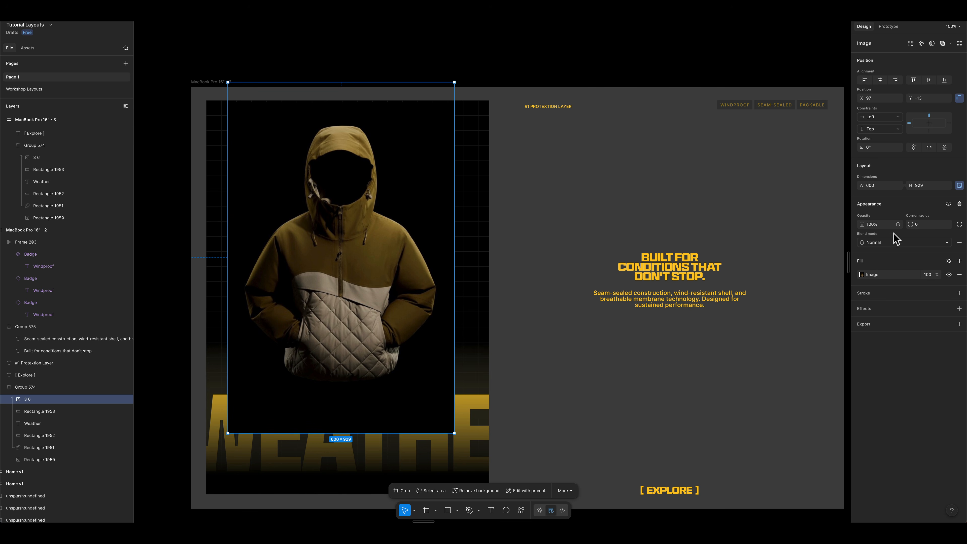
pyautogui.click(873, 243)
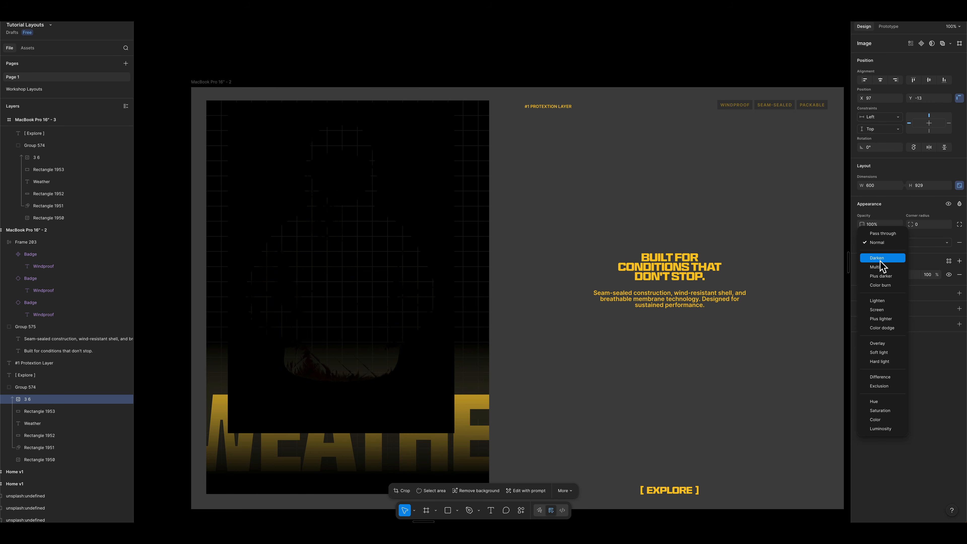
pyautogui.click(882, 301)
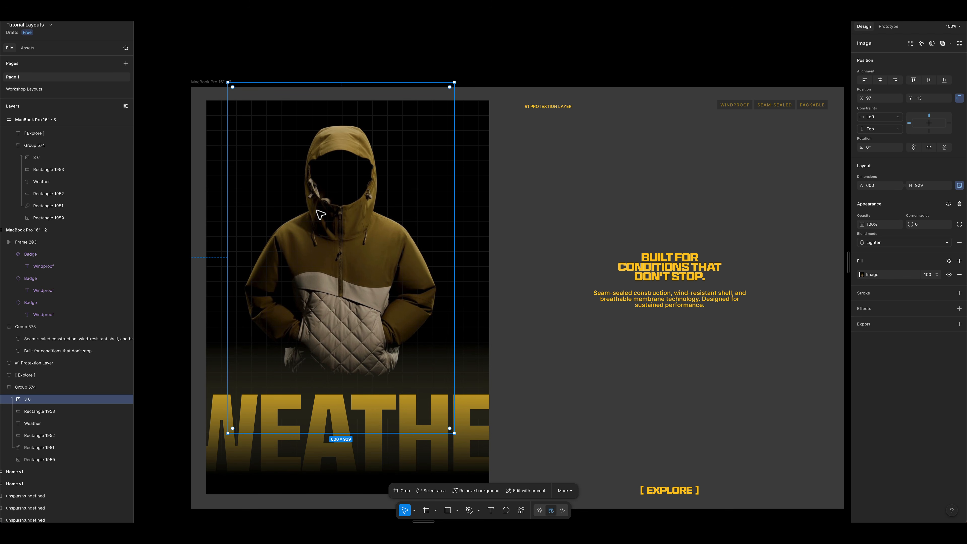
# Step: Switch to Grok and compare the generated jacket images on black and white backgrounds
pyautogui.press('super+Tab')
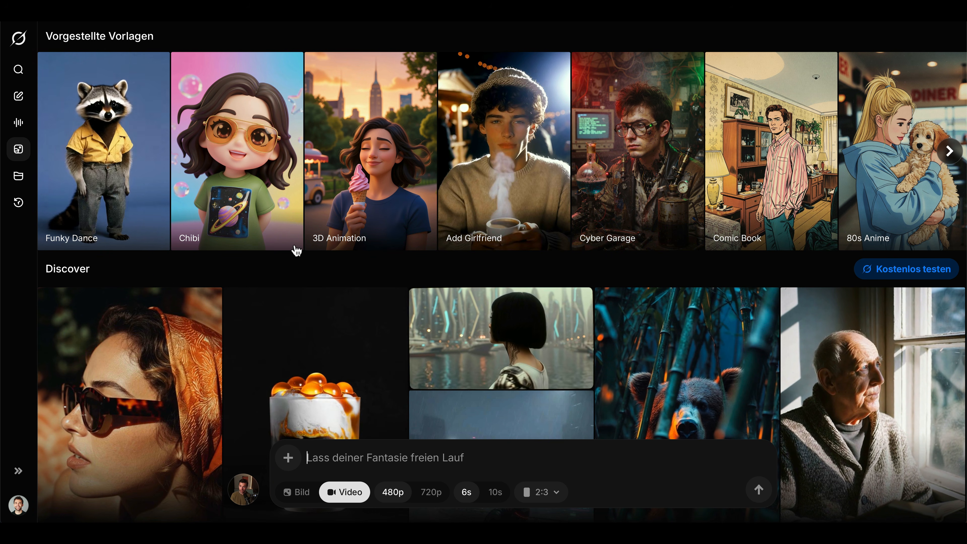
pyautogui.scroll(-1, 282, 259)
pyautogui.scroll(1, 280, 258)
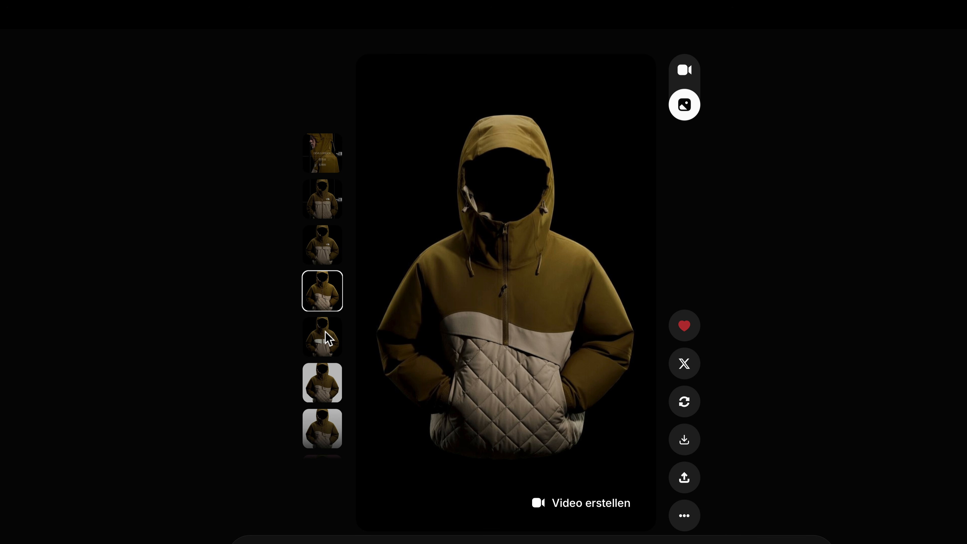
pyautogui.click(324, 386)
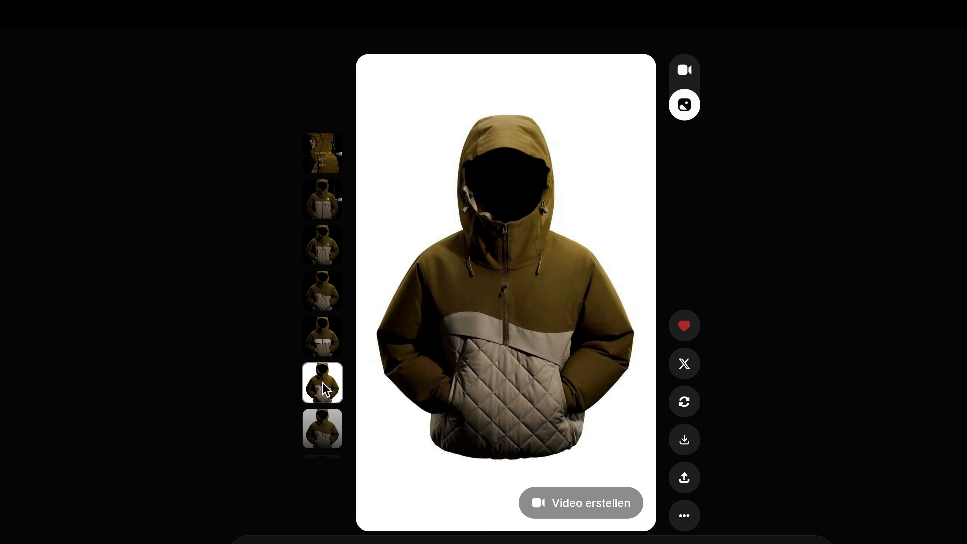
pyautogui.click(324, 303)
pyautogui.scroll(-2, 327, 361)
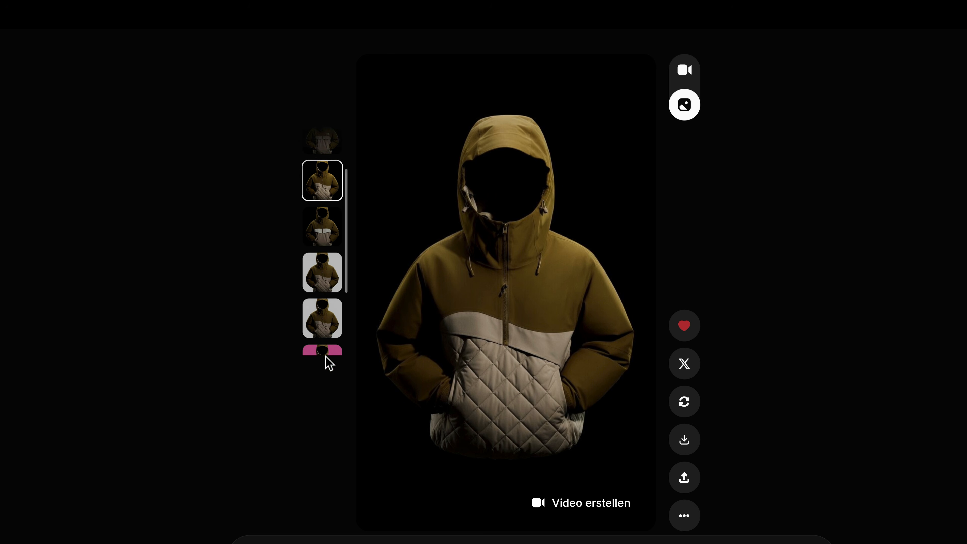
pyautogui.click(325, 342)
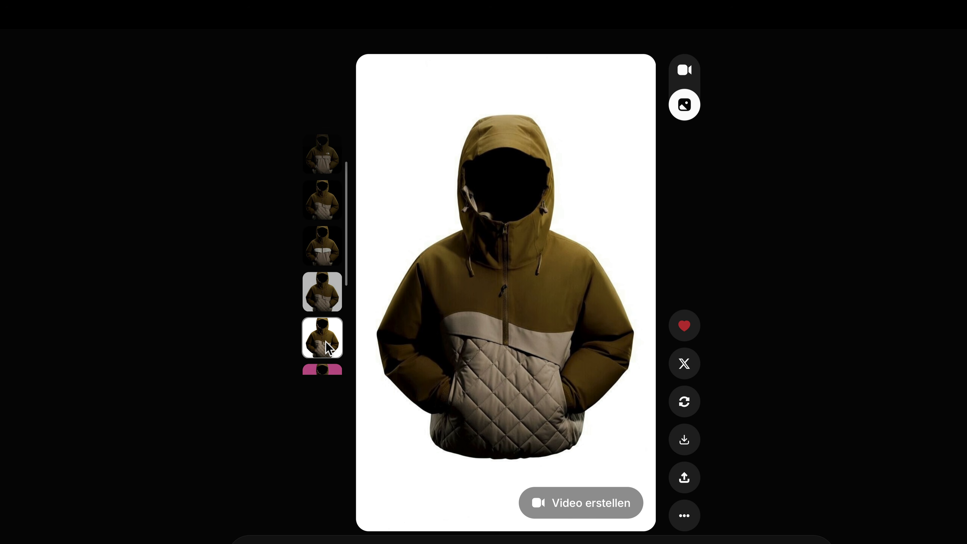
pyautogui.click(331, 214)
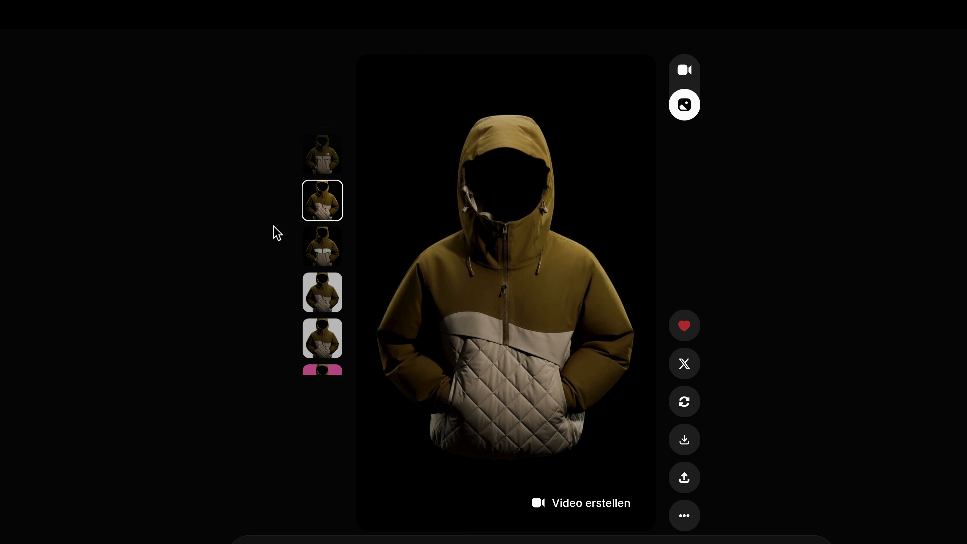
pyautogui.press('Escape')
# Step: Generate a video from the black-background jacket image with the prompt "Rotate the object 360 degrees in a circle for a perfect loop."
pyautogui.click(330, 491)
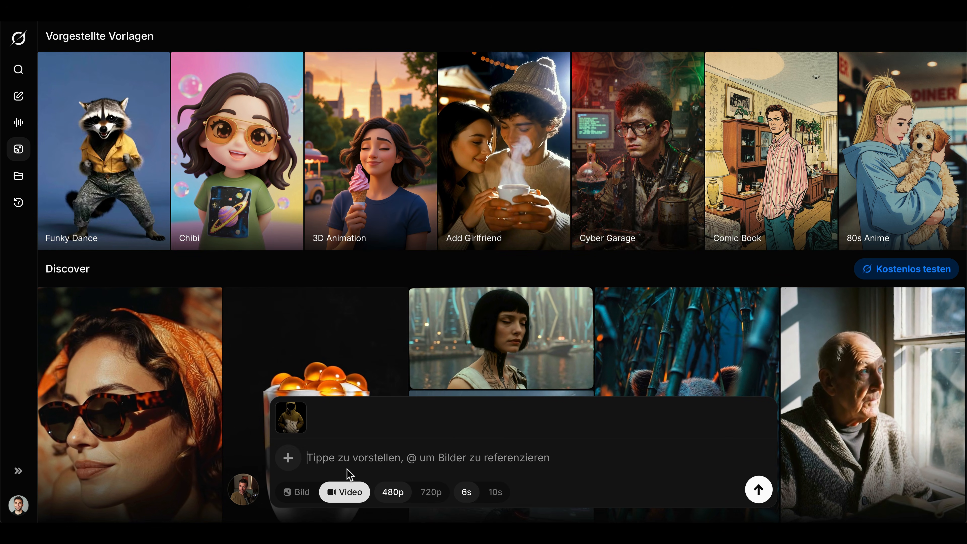
pyautogui.click(357, 459)
pyautogui.write('Rotate the object 360 degrees in a circle for a perfect loop.')
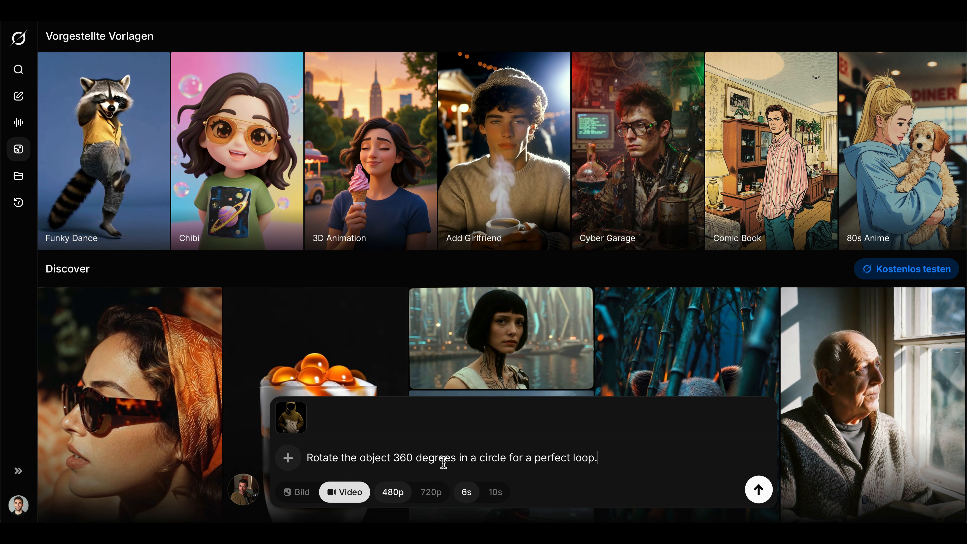
pyautogui.click(758, 490)
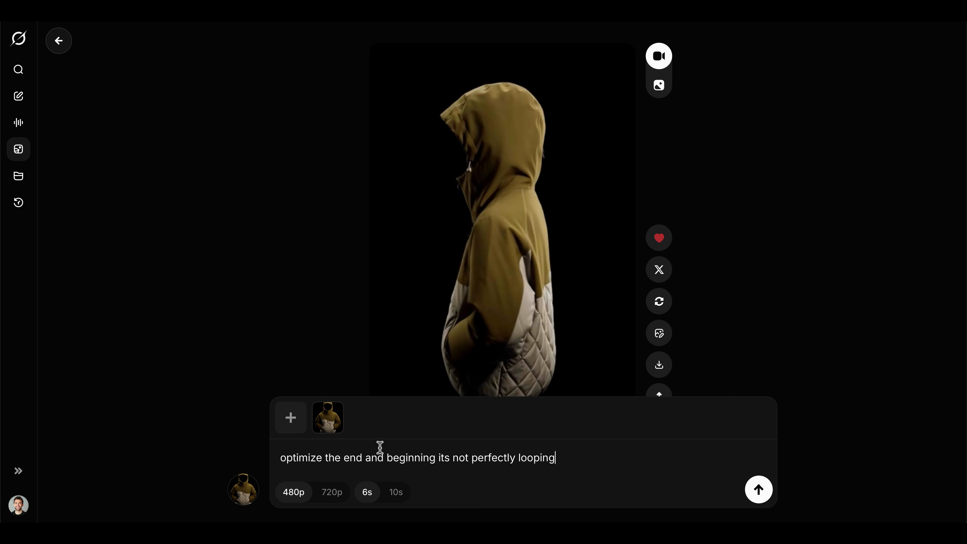
# Step: Generate a second video with the prompt "optimize the end and beginning its not perfectly looping" and compare it with the first
pyautogui.press('Return')
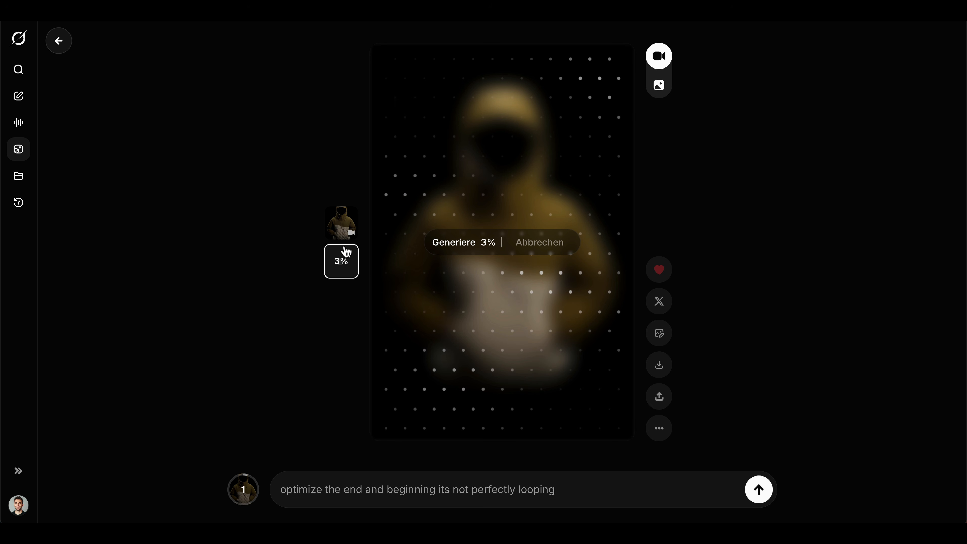
pyautogui.click(343, 225)
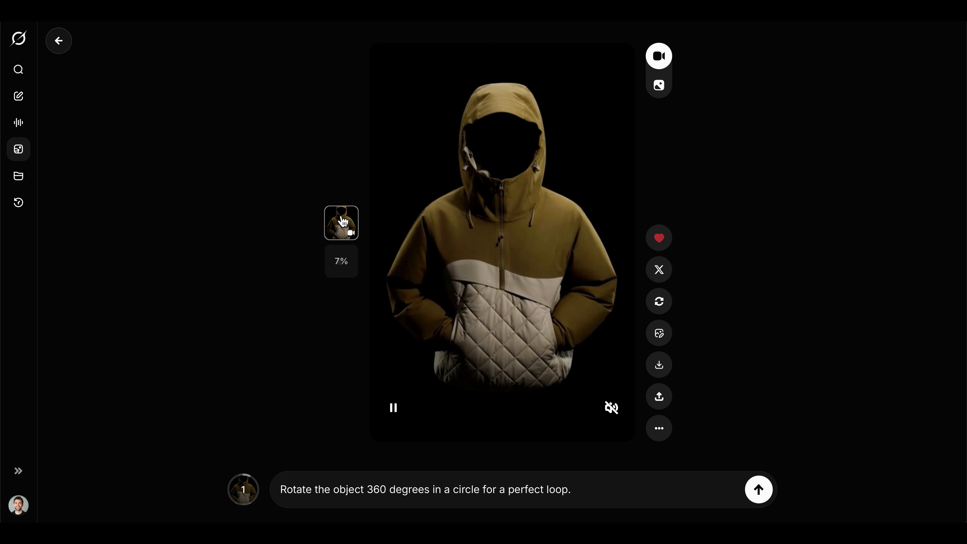
pyautogui.click(341, 263)
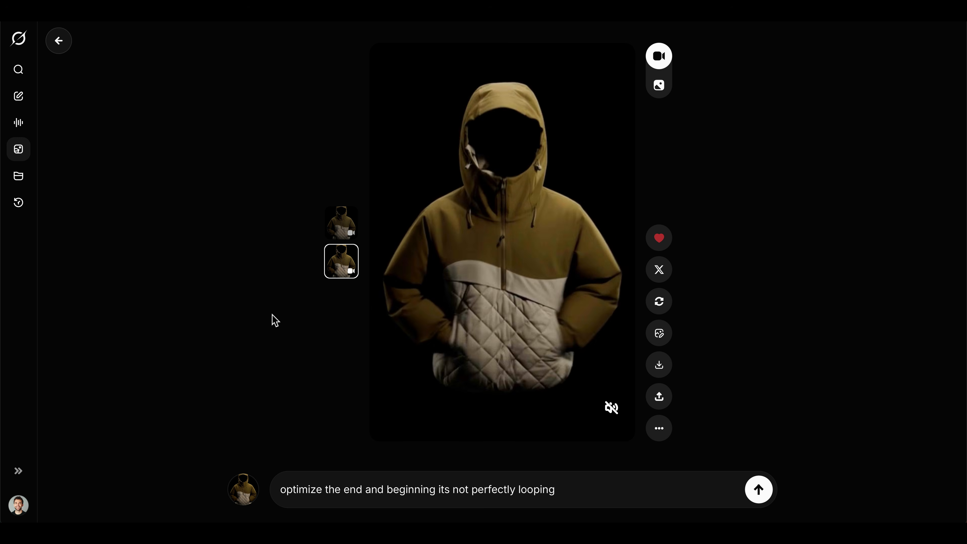
# Step: Upscale the first rotating jacket video and download it
pyautogui.click(341, 223)
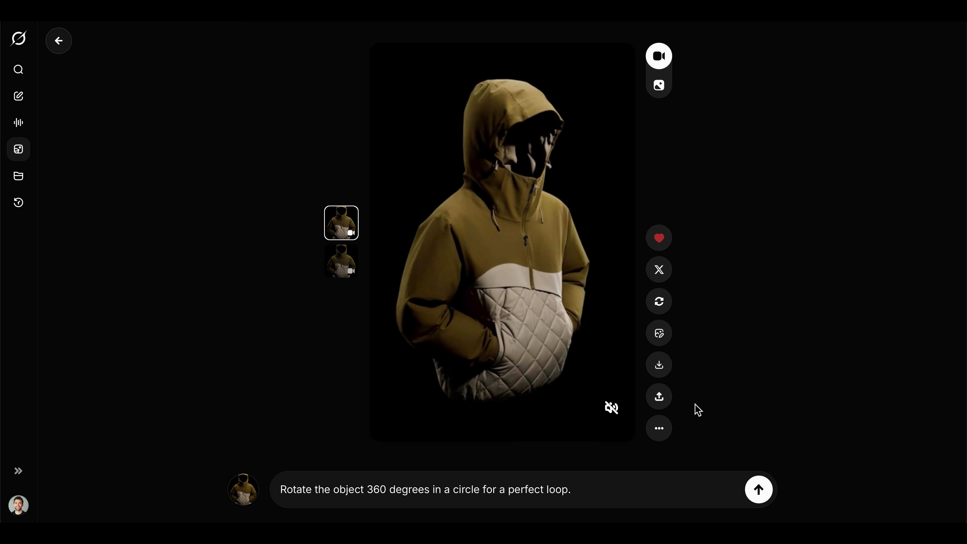
pyautogui.click(660, 428)
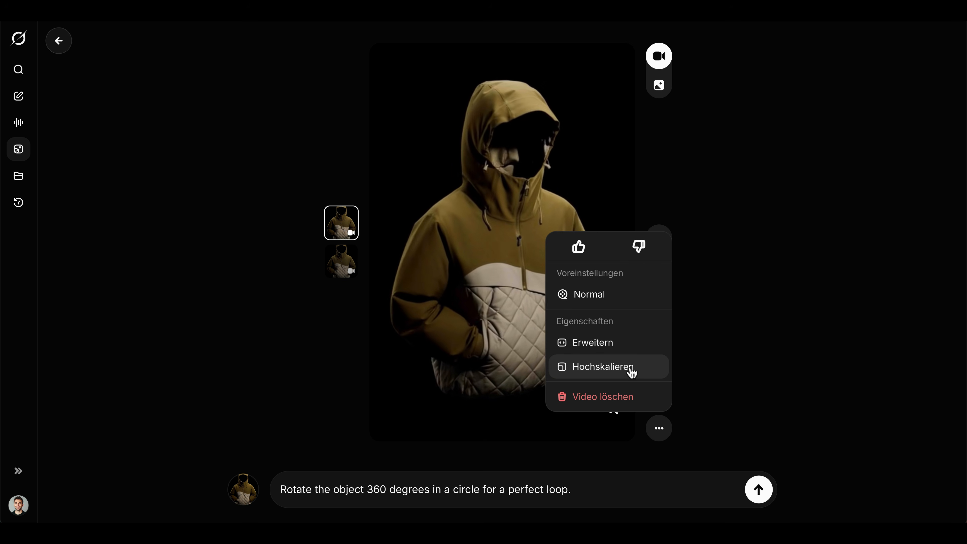
pyautogui.click(605, 372)
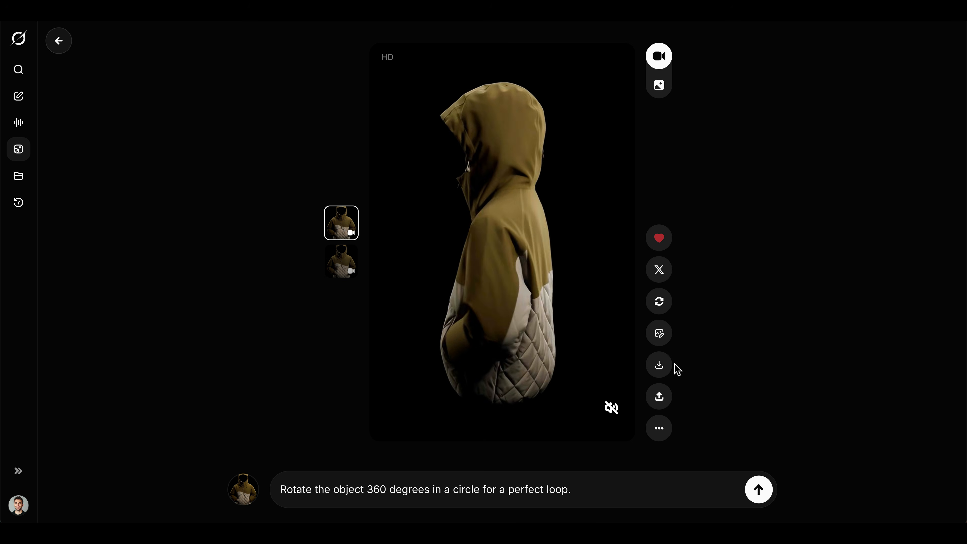
pyautogui.click(664, 365)
# Step: Switch to Webflow, add a Background Video inside hero-teaser-media-wrapper, and upload the downloaded grok-video MP4 to it
pyautogui.press('super+Tab')
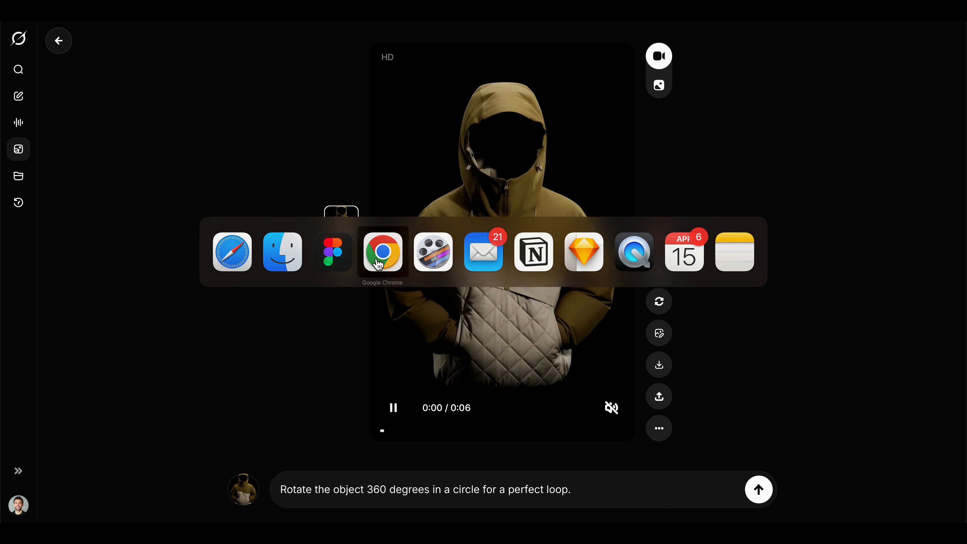
pyautogui.press('super+k')
pyautogui.write('video')
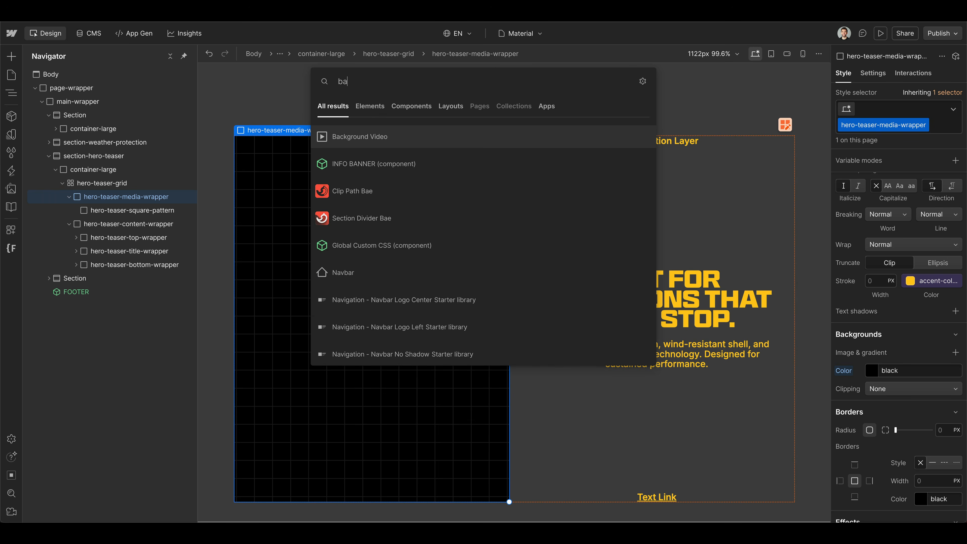
pyautogui.press('Return')
pyautogui.click(114, 224)
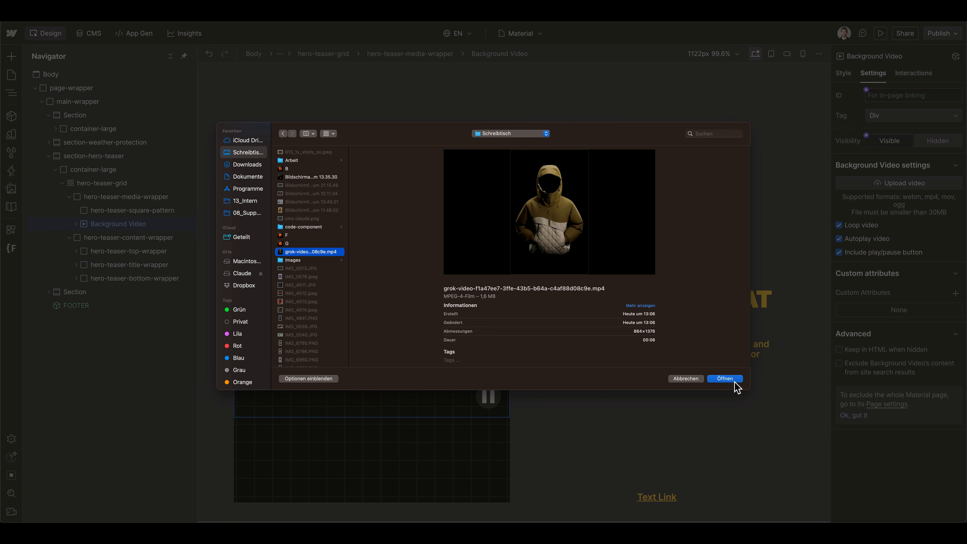
pyautogui.click(734, 380)
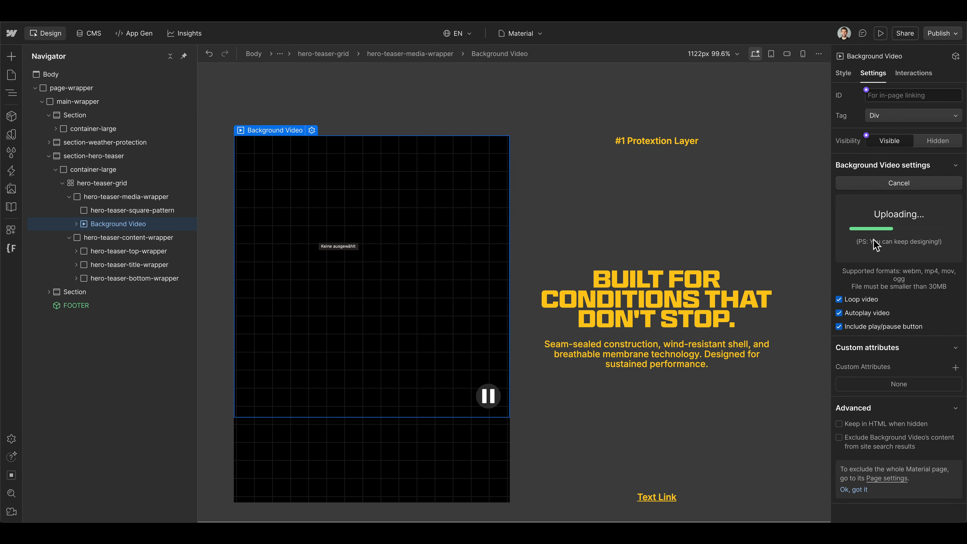
# Step: Give the Background Video element the class hero-teaser-media
pyautogui.click(842, 74)
pyautogui.click(867, 109)
pyautogui.write('hero-teaser-media-wrapper')
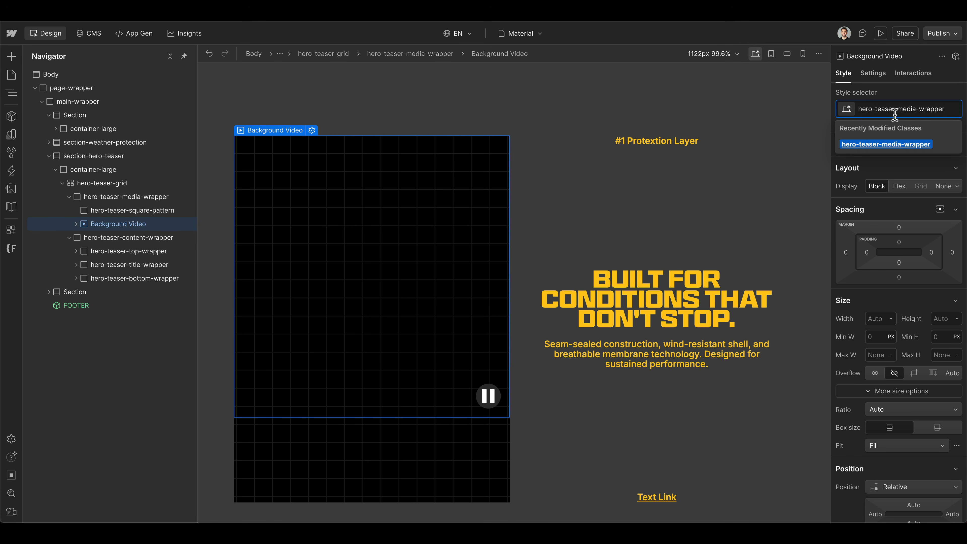
pyautogui.doubleClick(931, 111)
pyautogui.press('BackSpace')
pyautogui.press('BackSpace')
pyautogui.press('Return')
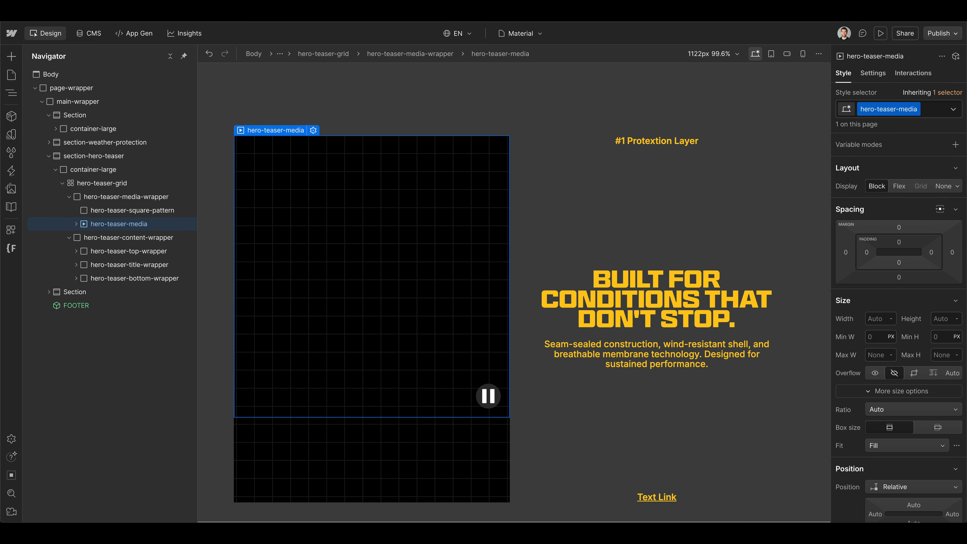
# Step: Set the width of hero-teaser-media to 80%
pyautogui.scroll(-3, 930, 164)
pyautogui.scroll(2, 929, 165)
pyautogui.click(876, 281)
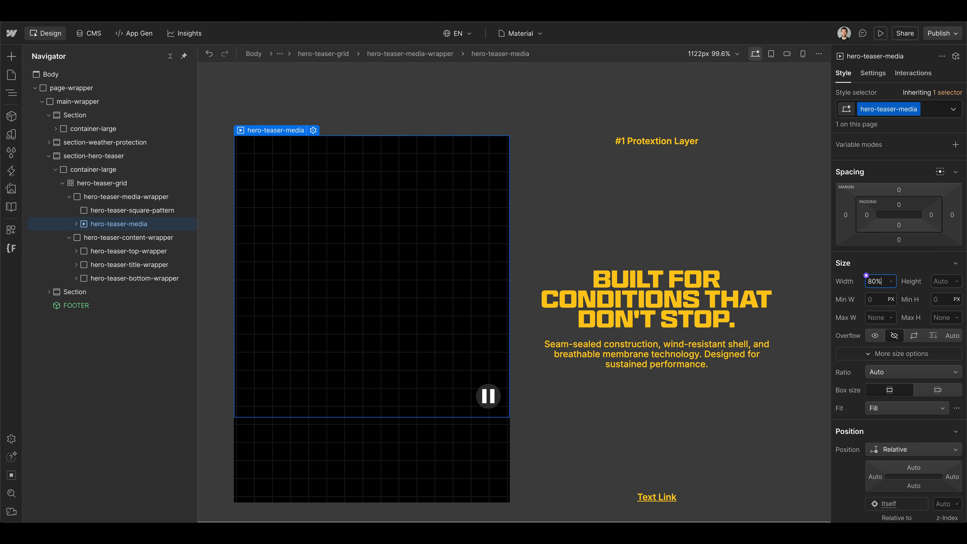
pyautogui.write('80%')
pyautogui.press('Return')
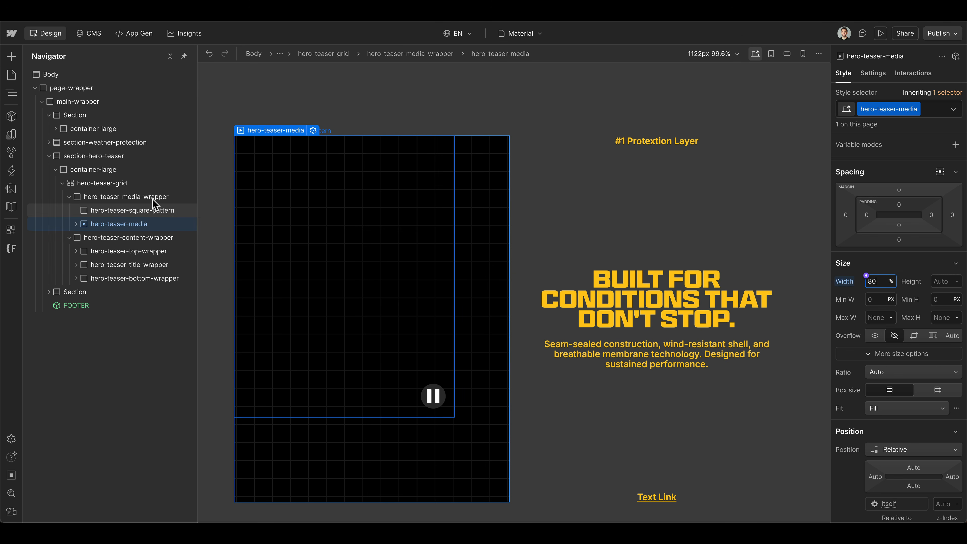
# Step: Make hero-teaser-media-wrapper a vertical flex container and centre its contents on both axes
pyautogui.click(145, 198)
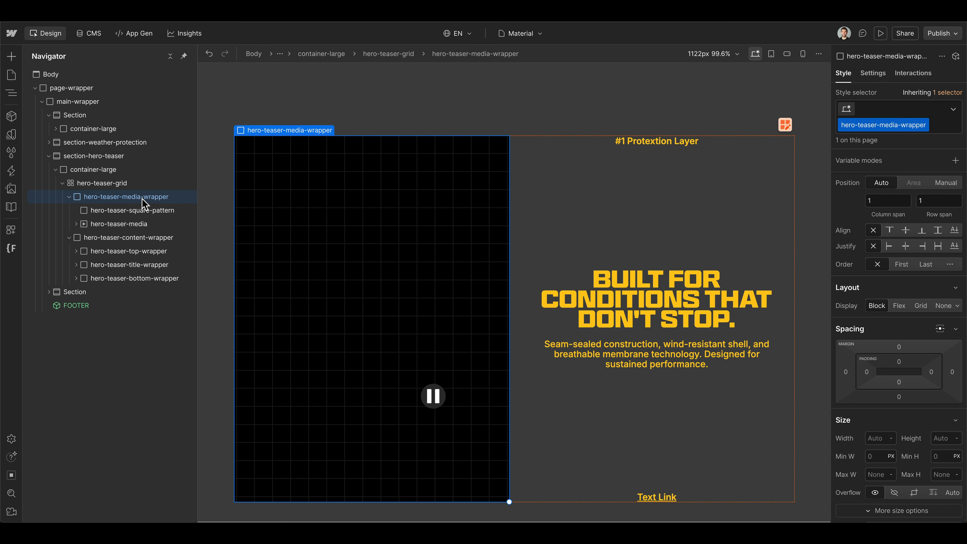
pyautogui.scroll(-1, 902, 247)
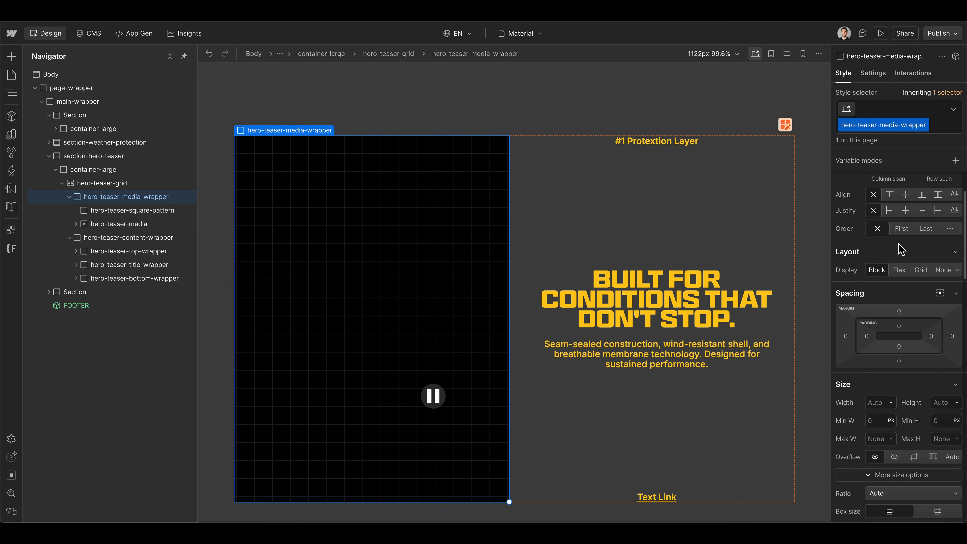
pyautogui.click(899, 270)
pyautogui.click(912, 288)
pyautogui.click(882, 316)
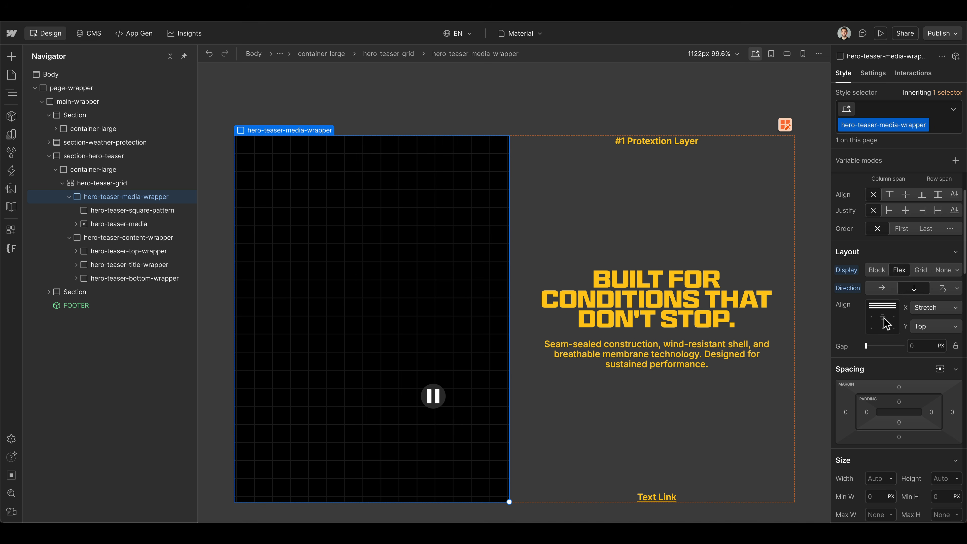
pyautogui.scroll(-1, 335, 213)
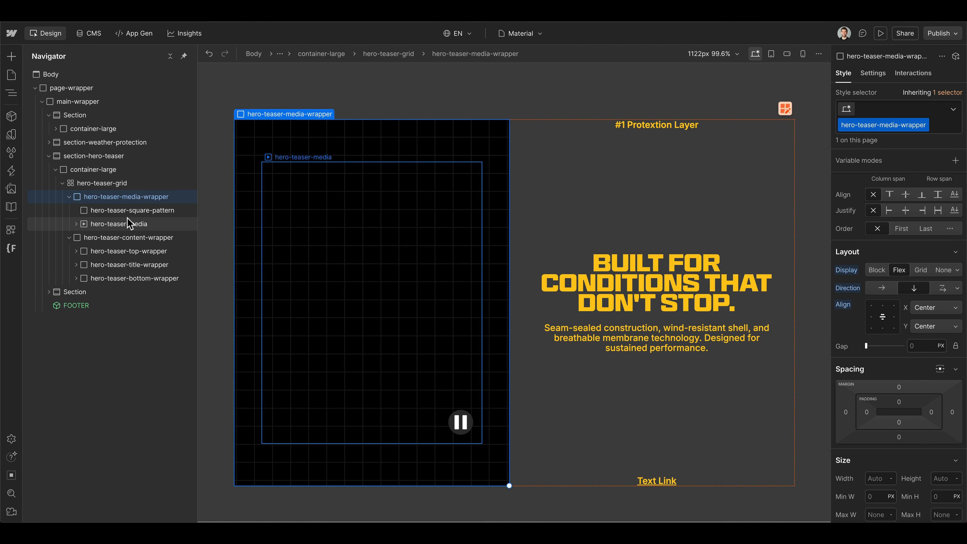
# Step: Select hero-teaser-media and preview the page to check the jacket video in the hero teaser
pyautogui.click(128, 220)
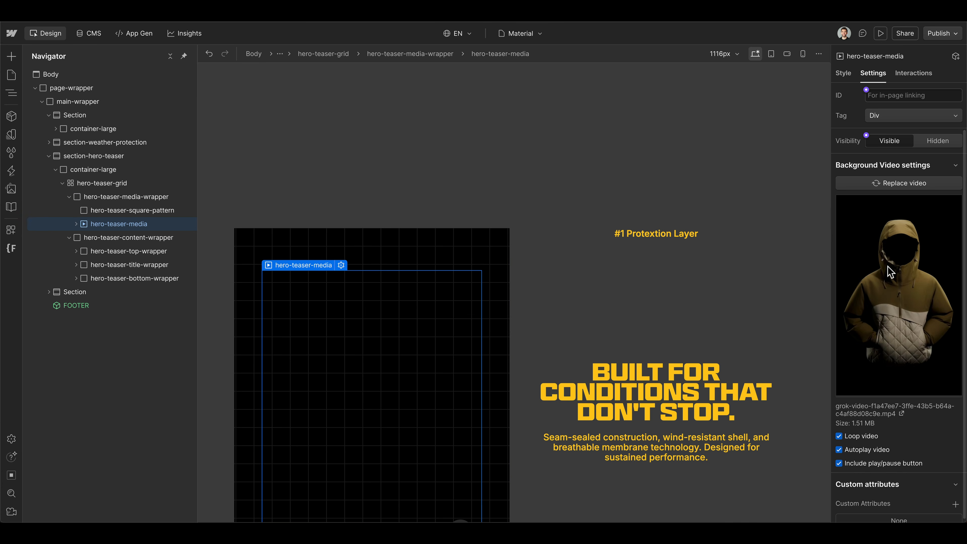
pyautogui.click(847, 75)
pyautogui.scroll(-4, 448, 269)
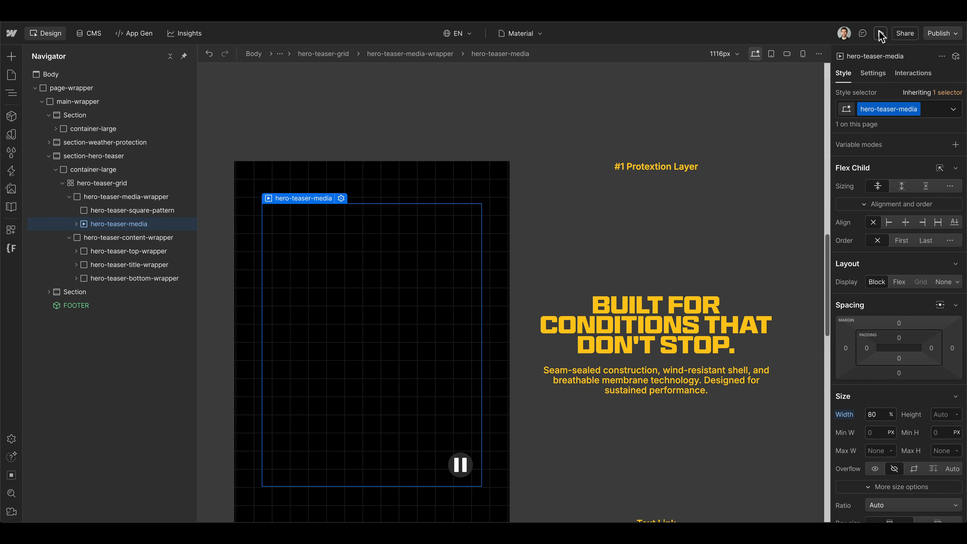
pyautogui.click(881, 34)
pyautogui.click(880, 34)
pyautogui.scroll(-3, 277, 242)
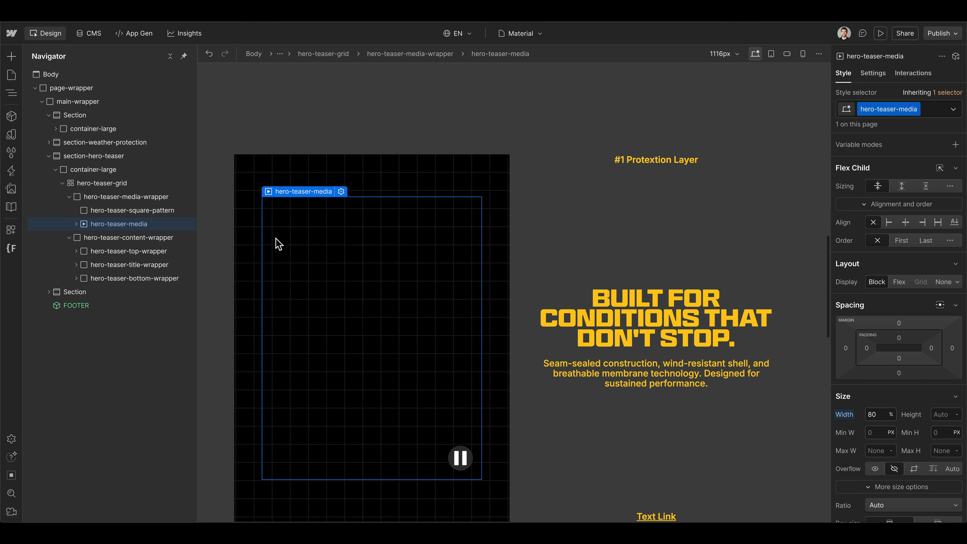
# Step: Set the height of hero-teaser-media to 100%
pyautogui.scroll(-3, 869, 398)
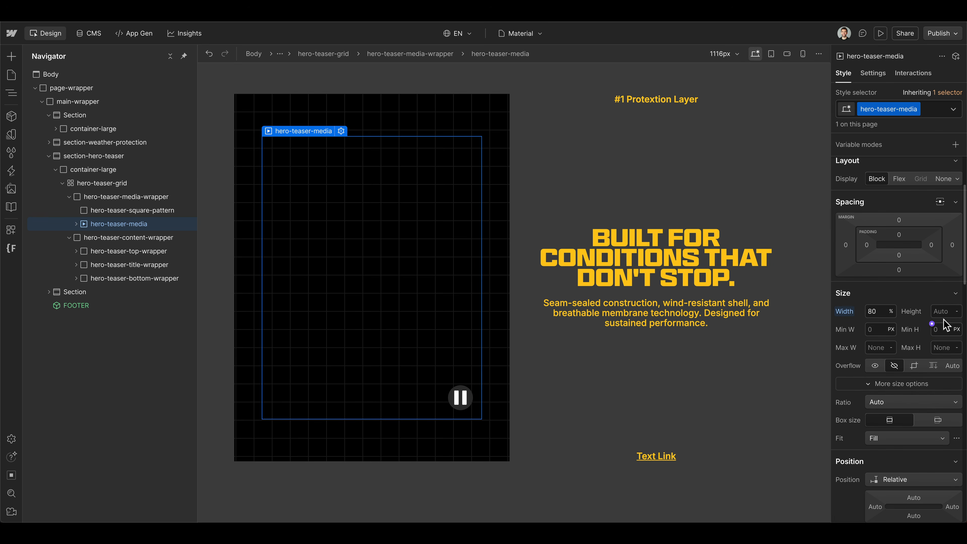
pyautogui.click(958, 315)
pyautogui.click(943, 312)
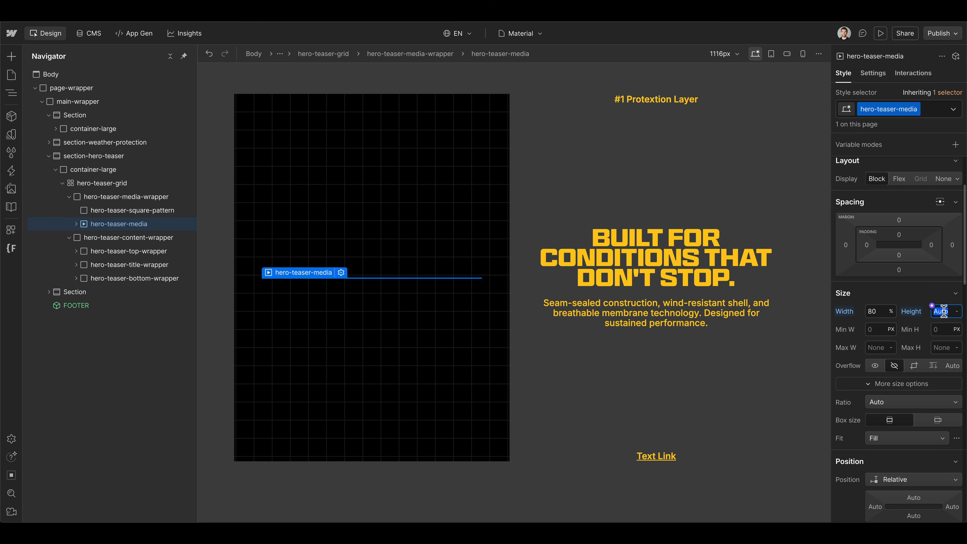
pyautogui.press('Return')
# Step: Raise hero-teaser-media above the square pattern by setting its z-index to 1
pyautogui.scroll(-3, 942, 398)
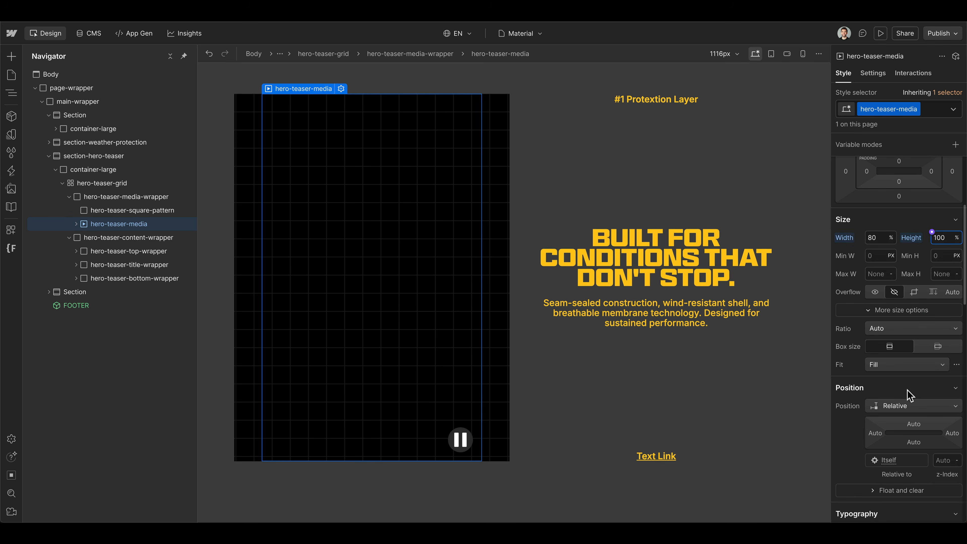
pyautogui.click(942, 399)
pyautogui.write('1')
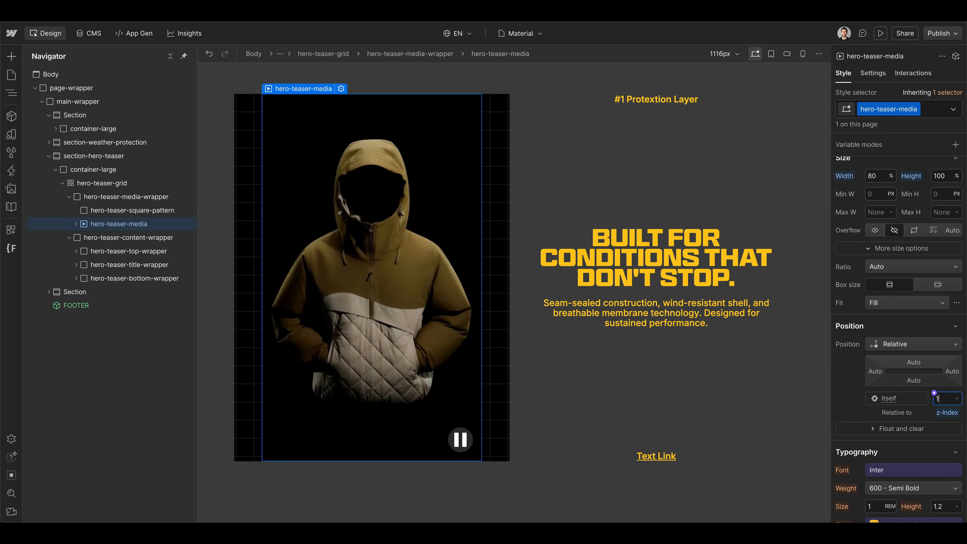
pyautogui.click(145, 213)
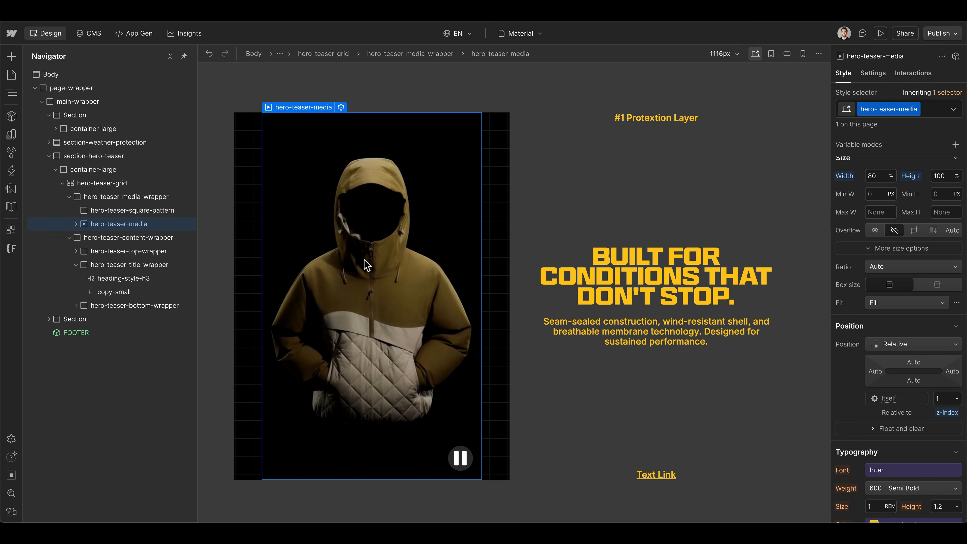
# Step: Duplicate the "Built for conditions that don't stop." heading five times to test the media in a taller section
pyautogui.click(634, 283)
pyautogui.hotkey('ctrl', 'd')
pyautogui.hotkey('ctrl', 'd')
pyautogui.hotkey('ctrl', 'd')
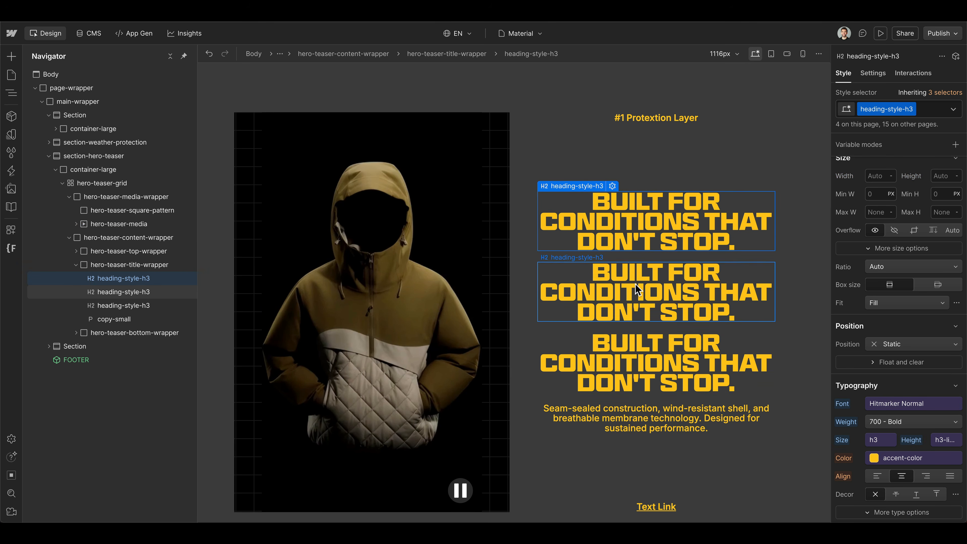
pyautogui.hotkey('ctrl', 'd')
pyautogui.hotkey('ctrl', 'd')
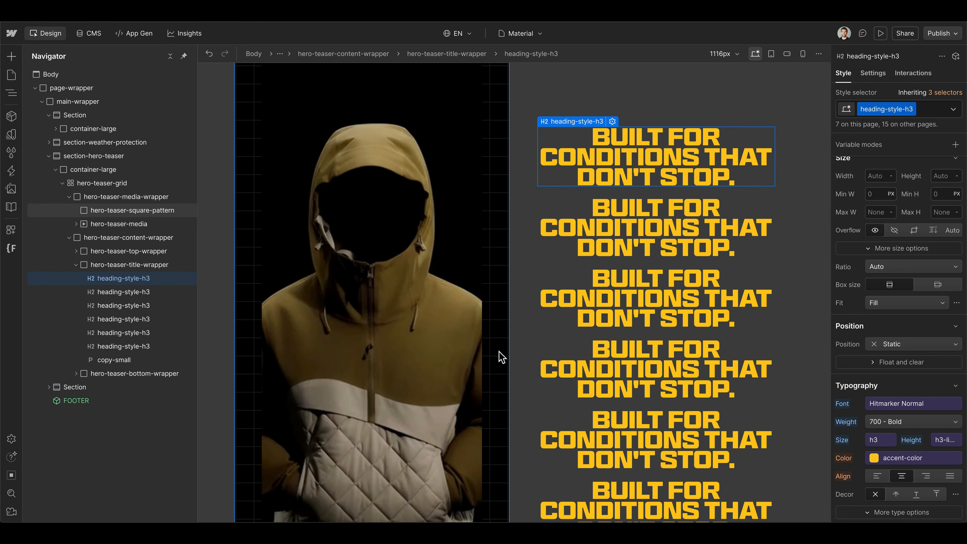
# Step: Select hero-teaser-media, switch to Figma to check the jacket image's width and height, and return to Webflow
pyautogui.click(425, 345)
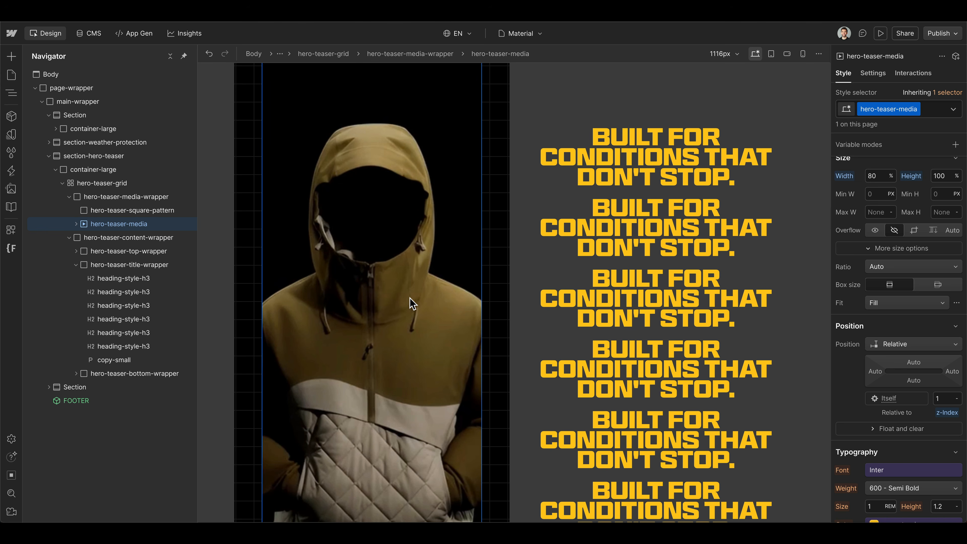
pyautogui.scroll(1, 930, 205)
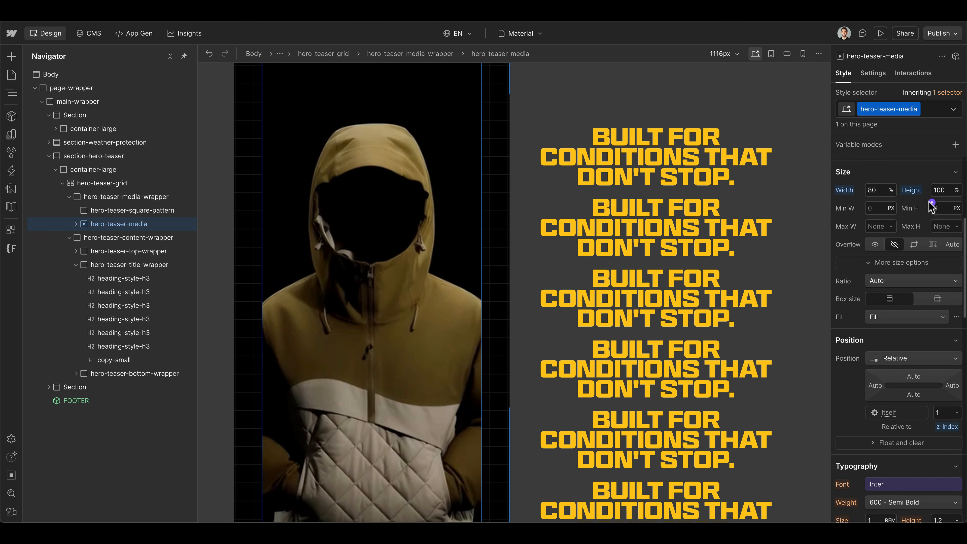
pyautogui.press('super+Tab')
pyautogui.press('super+Tab')
pyautogui.press('super+Tab')
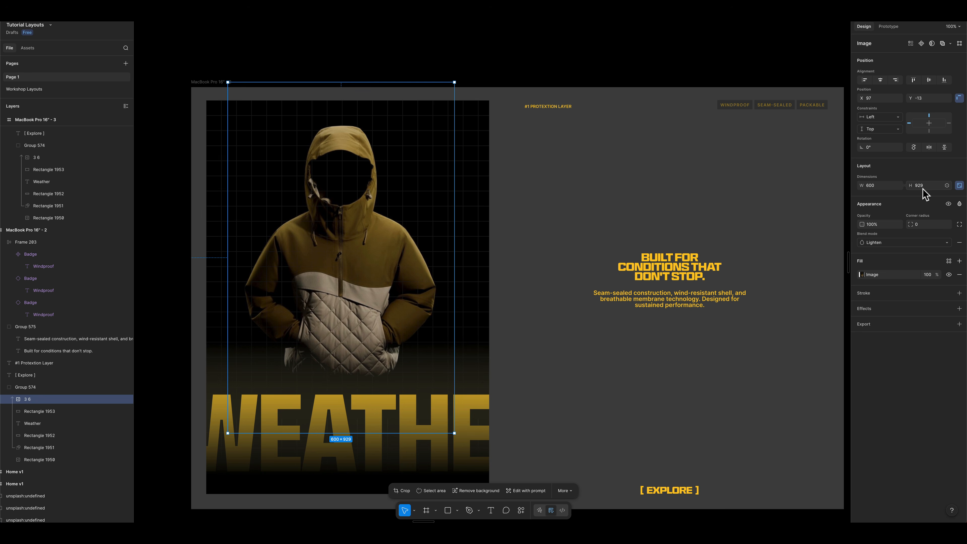
pyautogui.press('super+Tab')
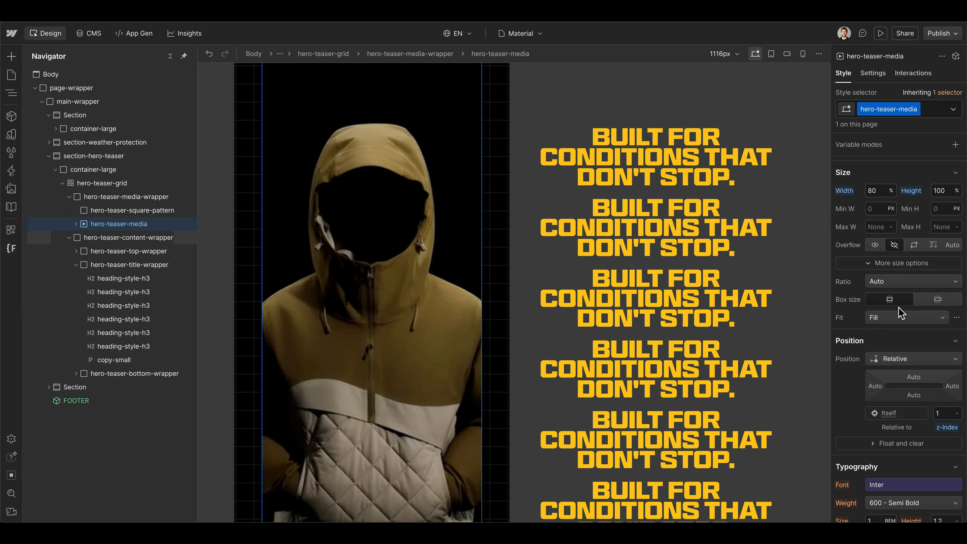
# Step: Give hero-teaser-media a custom aspect ratio of 600:929
pyautogui.click(887, 281)
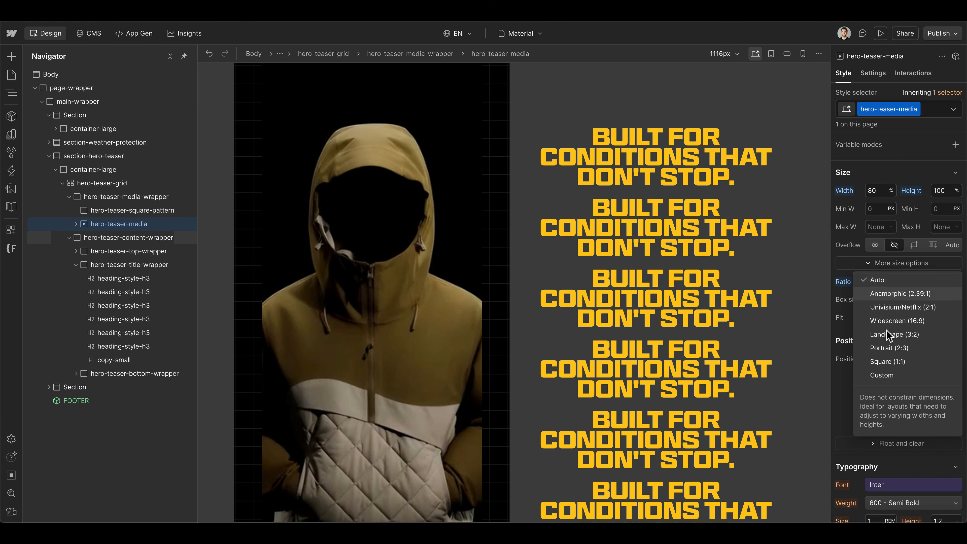
pyautogui.click(883, 367)
pyautogui.click(878, 300)
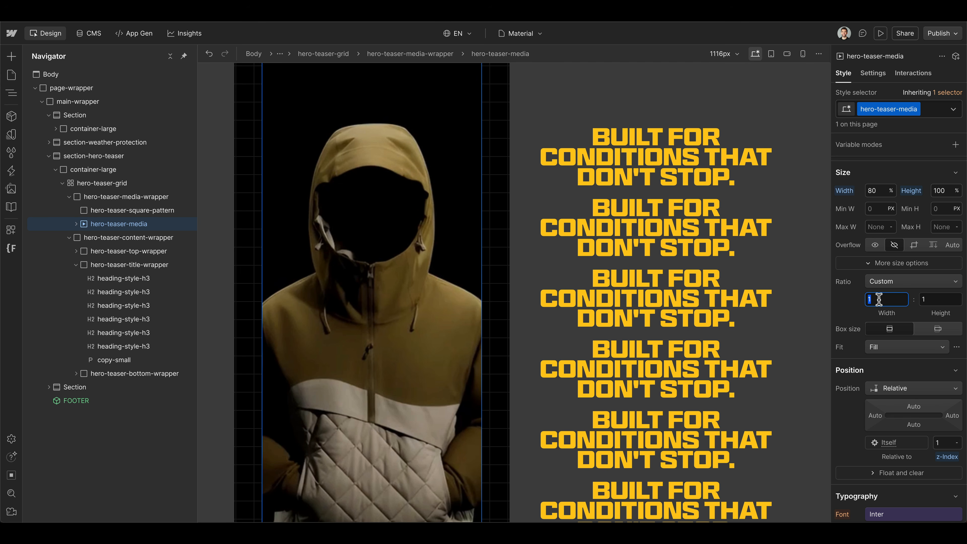
pyautogui.write('600')
pyautogui.click(929, 299)
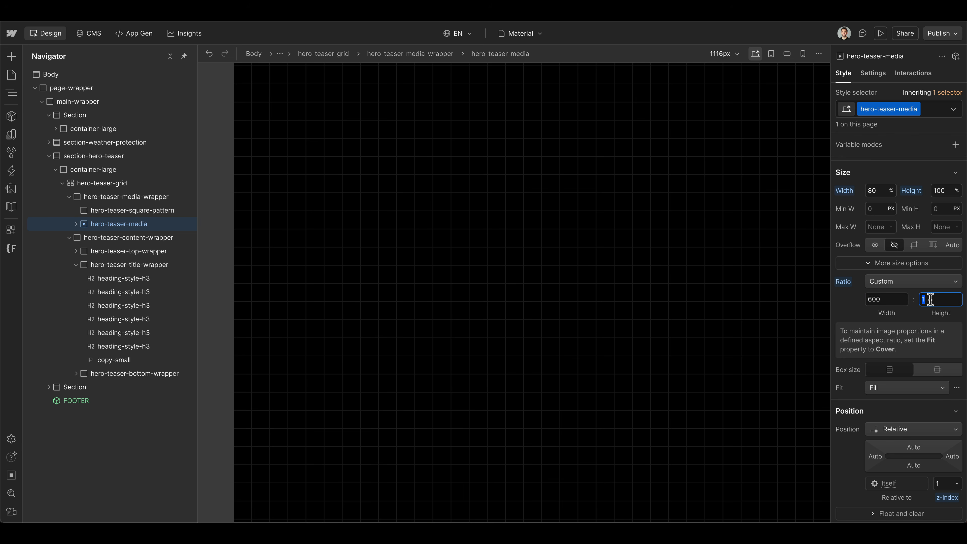
pyautogui.write('929')
pyautogui.press('Return')
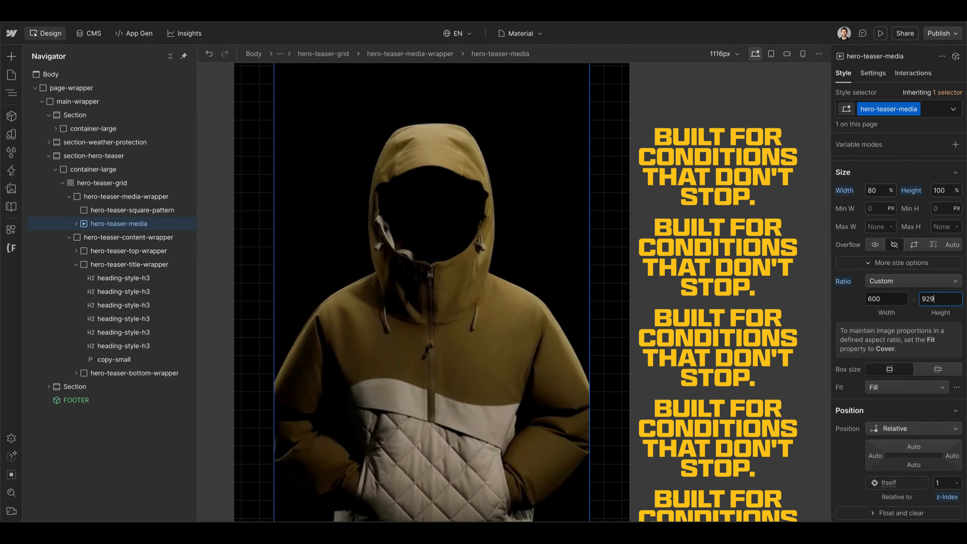
pyautogui.scroll(-3, 409, 265)
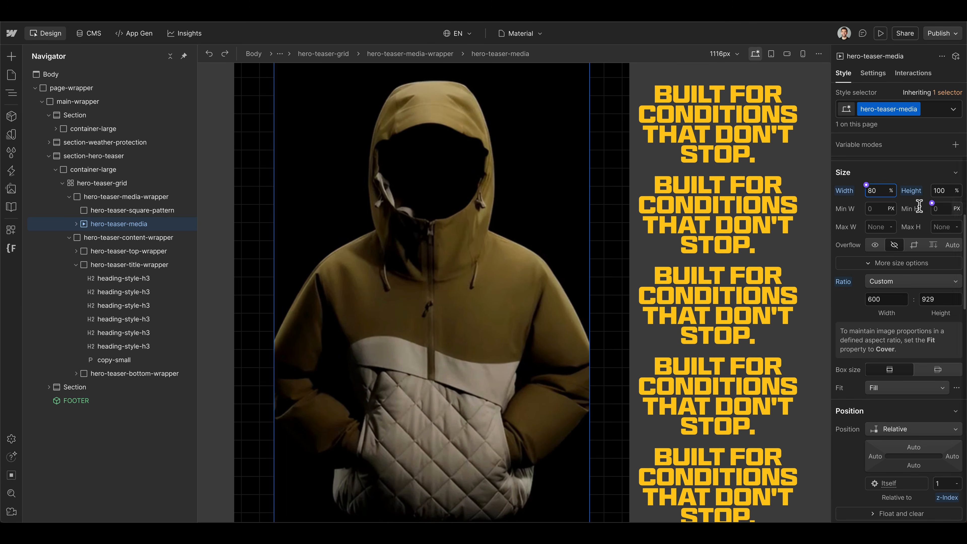
# Step: Try a height of 80% on hero-teaser-media and reset its height
pyautogui.click(945, 191)
pyautogui.write('80')
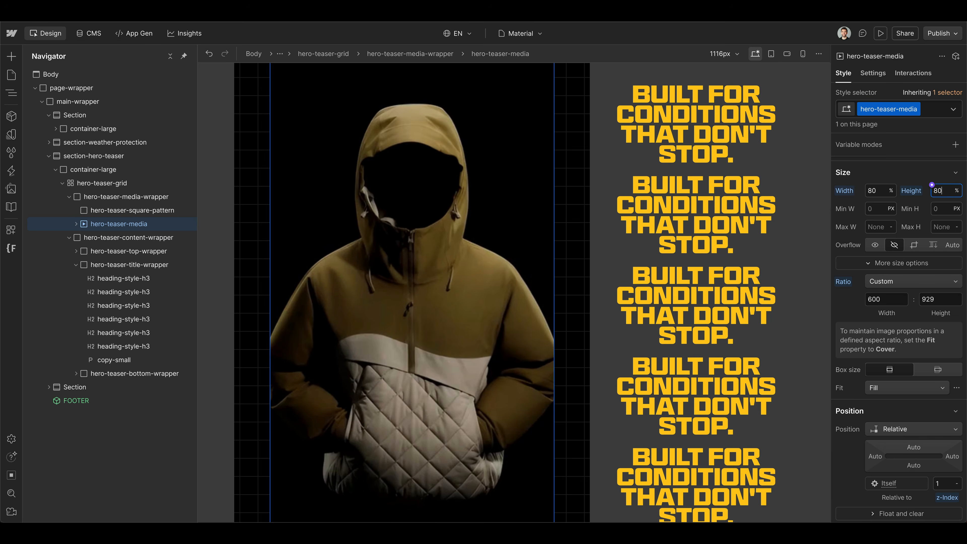
pyautogui.keyDown('alt'); pyautogui.click(910, 194); pyautogui.keyUp('alt')
pyautogui.scroll(-1, 478, 261)
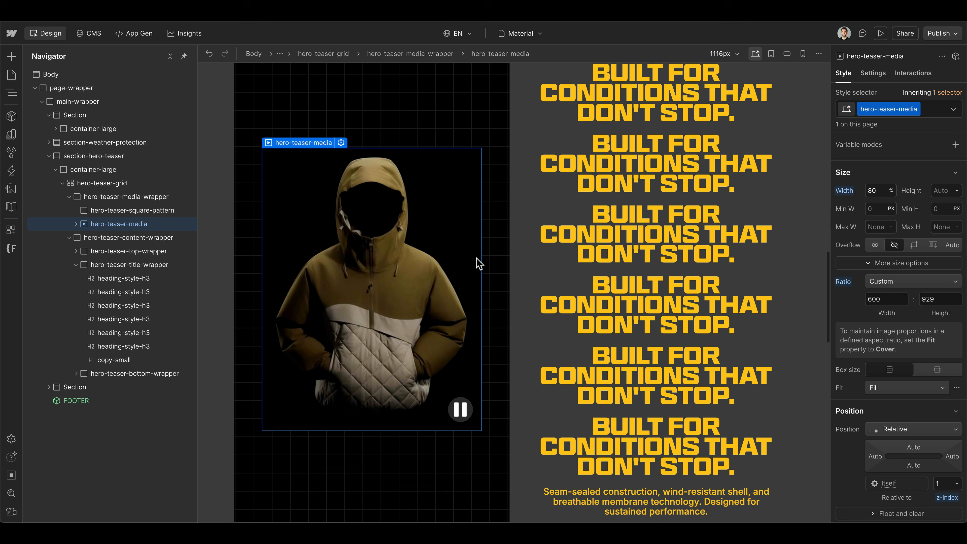
# Step: Try widths of 110% and 120% on hero-teaser-media and set its height to Auto
pyautogui.moveTo(867, 191); pyautogui.dragTo(871, 192)
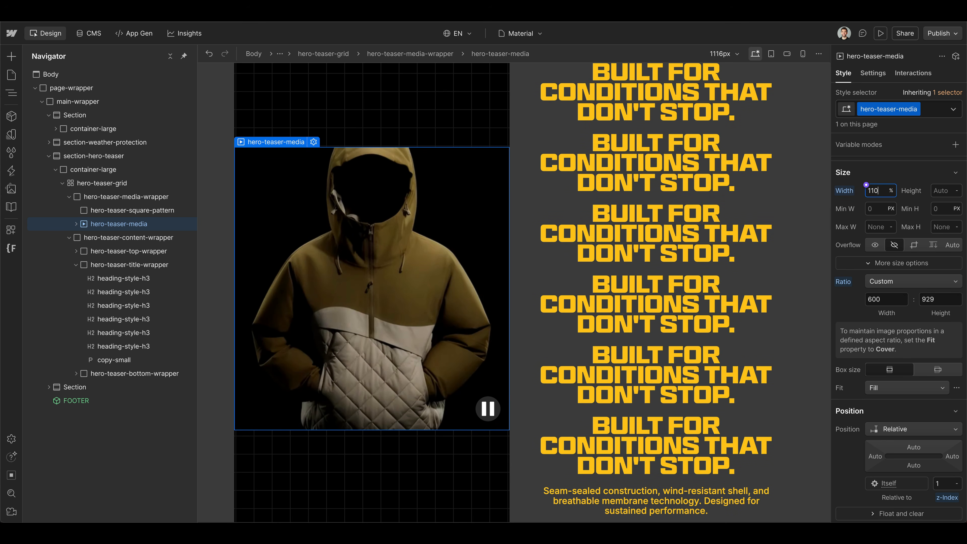
pyautogui.write('12')
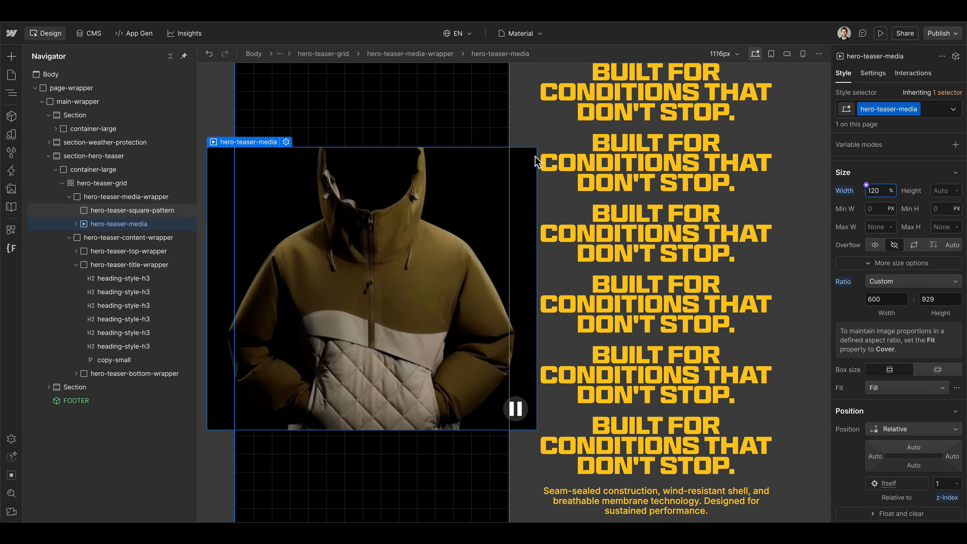
pyautogui.click(955, 190)
pyautogui.click(952, 187)
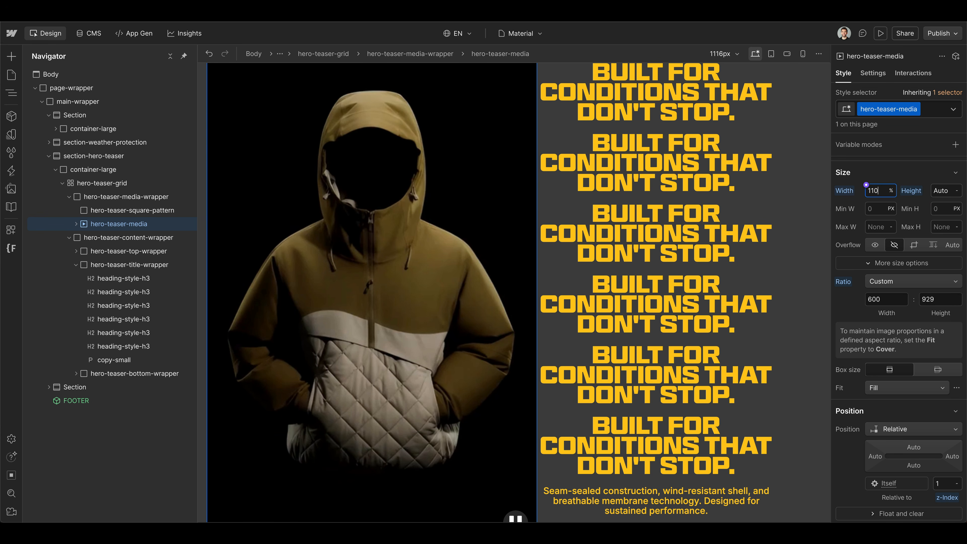
# Step: Reduce the width of hero-teaser-media to 60%
pyautogui.hotkey('shift', 'Down')
pyautogui.hotkey('shift', 'Down')
pyautogui.hotkey('shift', 'Down')
pyautogui.hotkey('shift', 'Down')
pyautogui.hotkey('shift', 'Down')
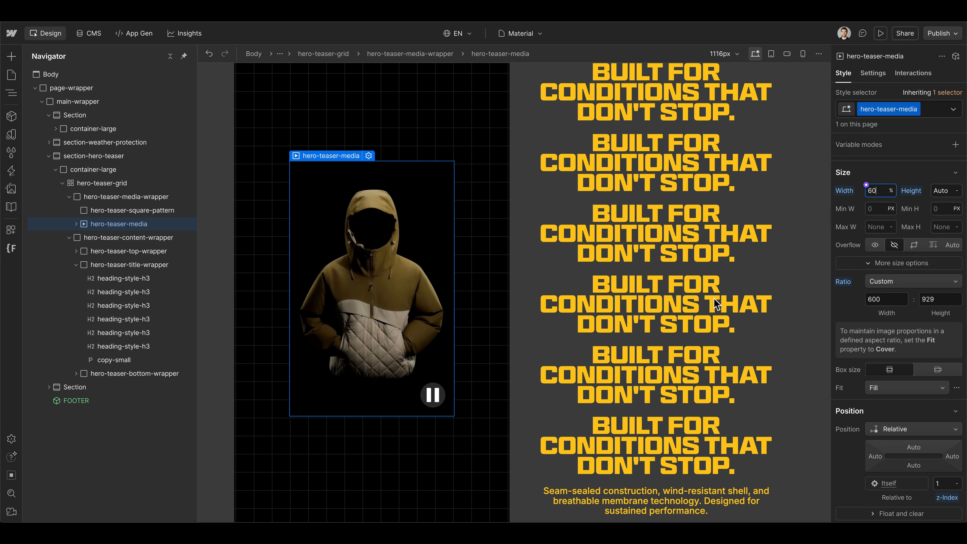
pyautogui.scroll(3, 434, 228)
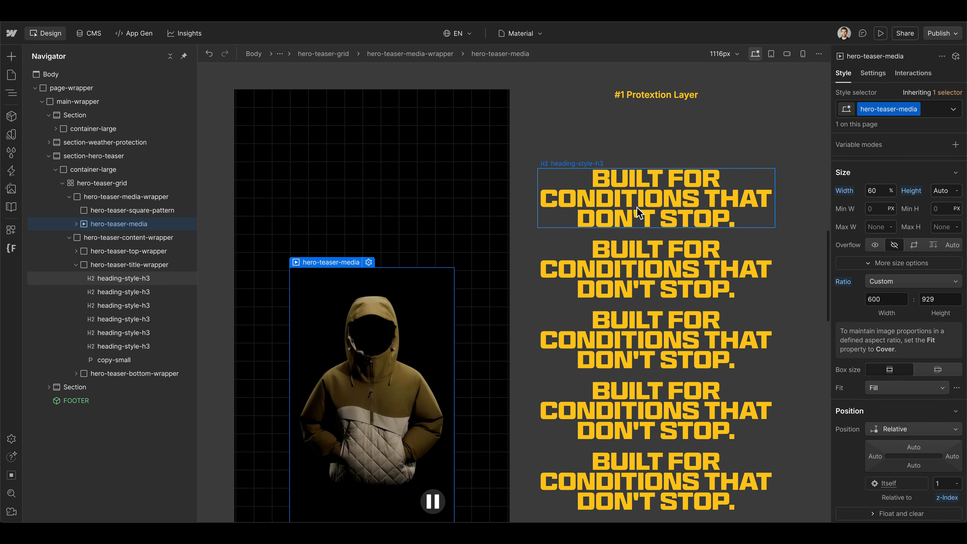
# Step: Delete the five duplicated headings from hero-teaser-title-wrapper, keeping a single heading above the paragraph
pyautogui.click(636, 207)
pyautogui.press('Delete')
pyautogui.press('Delete')
pyautogui.press('Delete')
pyautogui.press('Delete')
pyautogui.press('Delete')
# Step: Set the width of hero-teaser-media back to 80%
pyautogui.hotkey('shift', 'Up')
pyautogui.hotkey('shift', 'Up')
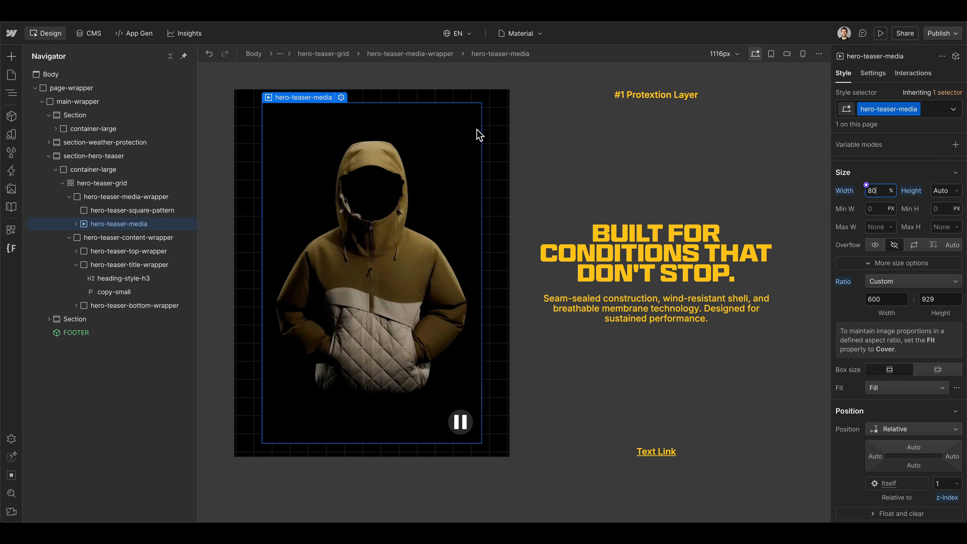
pyautogui.scroll(-5, 871, 288)
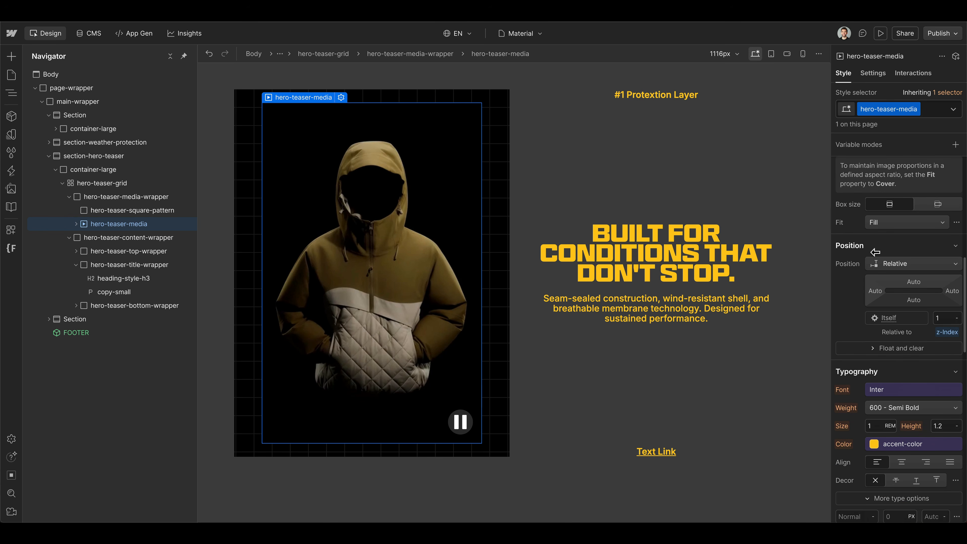
# Step: Remove the play/pause button from the hero-teaser-media background video and return to its style settings
pyautogui.click(873, 73)
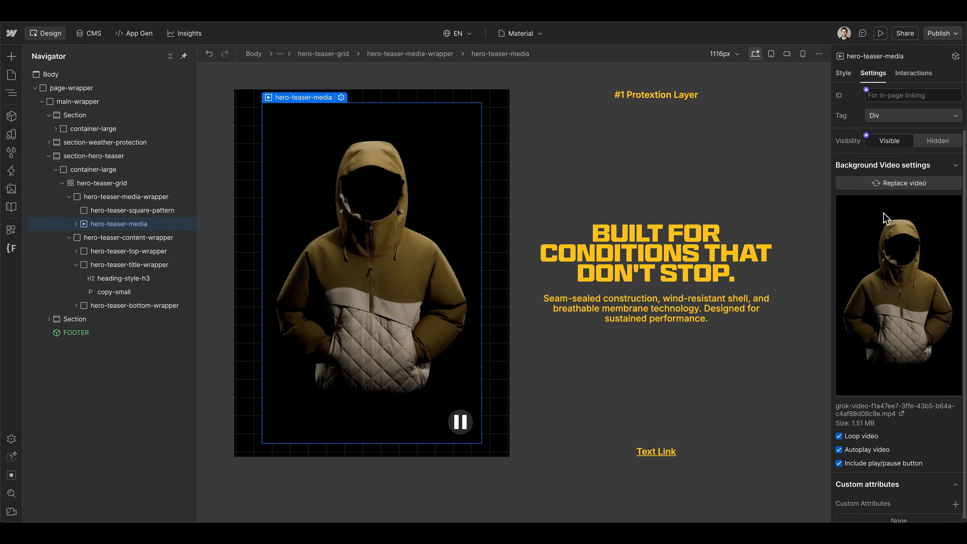
pyautogui.click(861, 465)
pyautogui.press('s')
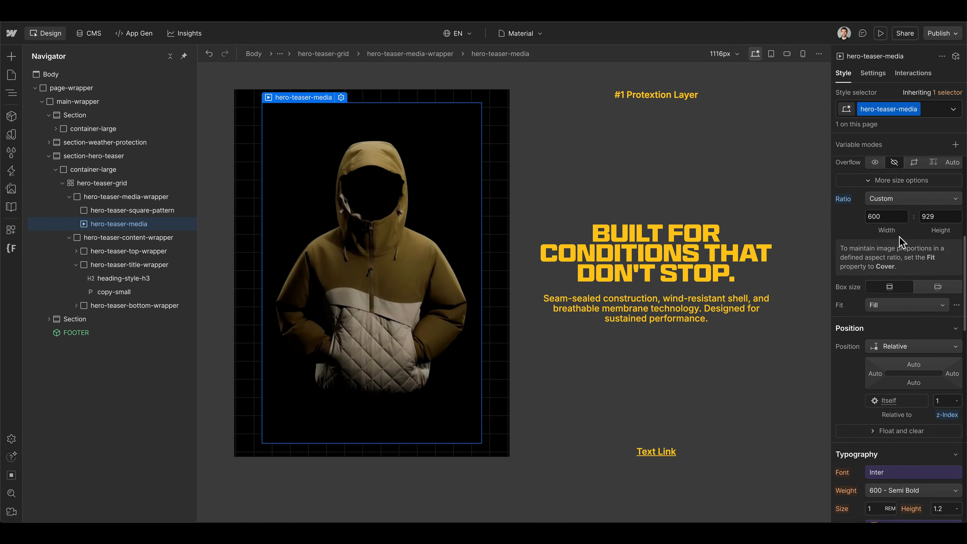
pyautogui.scroll(-15, 898, 237)
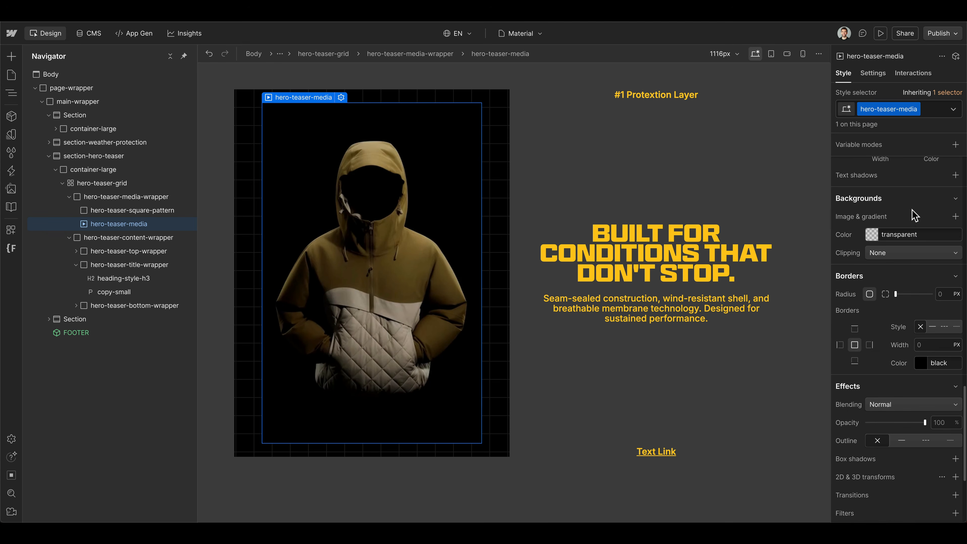
# Step: Set the blending mode of hero-teaser-media to Lighten
pyautogui.scroll(-2, 878, 316)
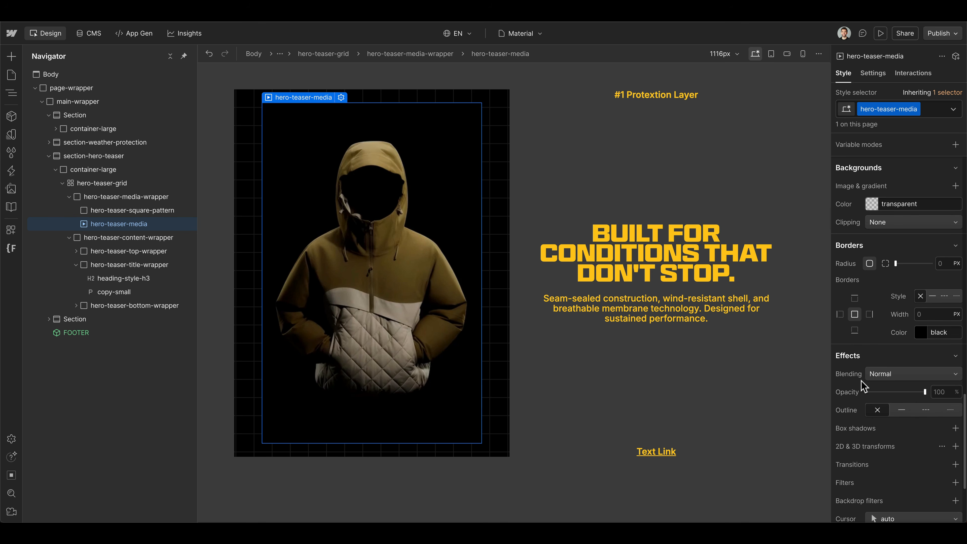
pyautogui.click(893, 375)
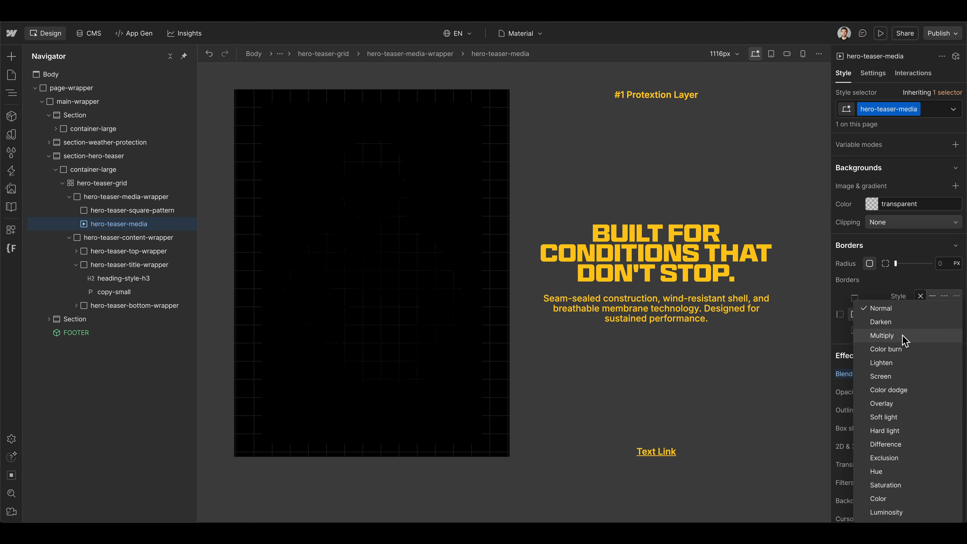
pyautogui.click(904, 365)
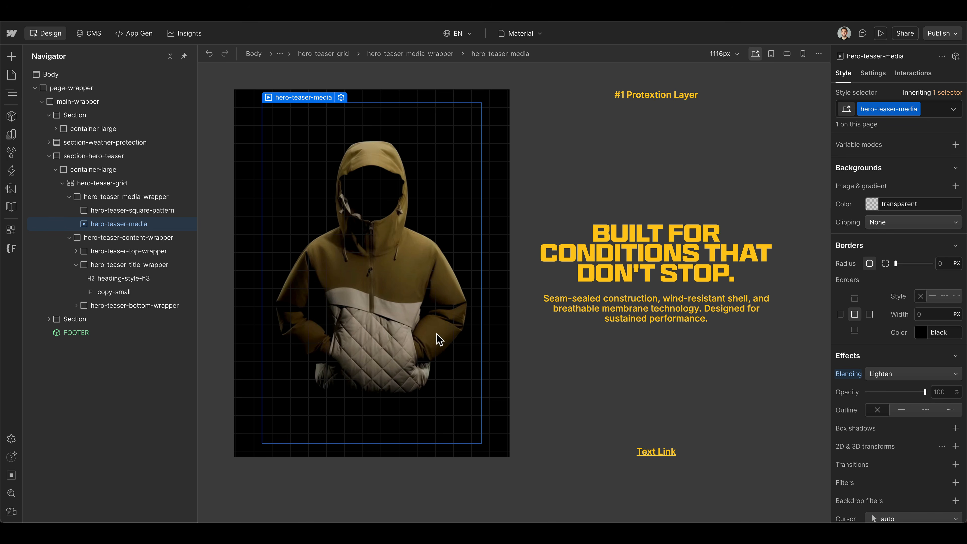
# Step: Preview the page and check how the rotating jacket video blends with the square pattern, and return to the design view
pyautogui.click(881, 33)
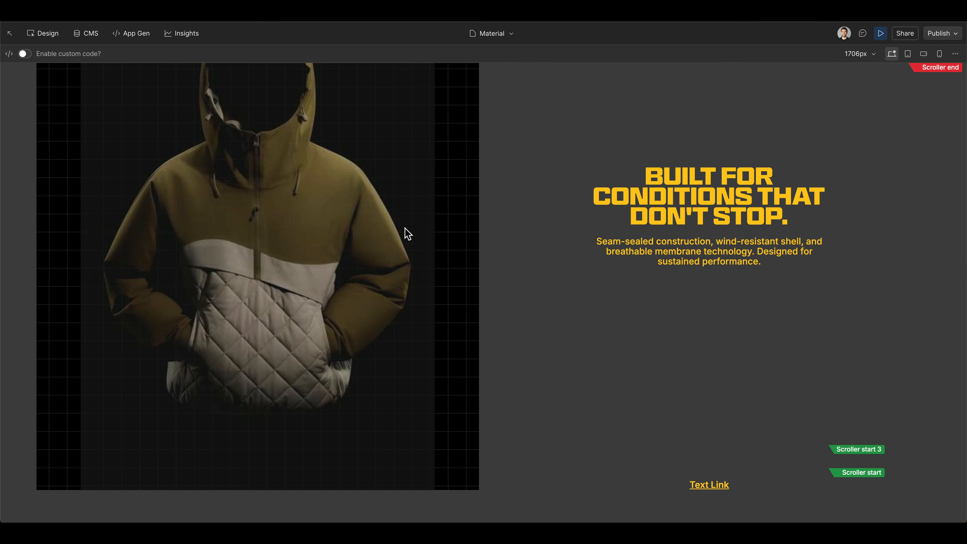
pyautogui.scroll(-10, 406, 231)
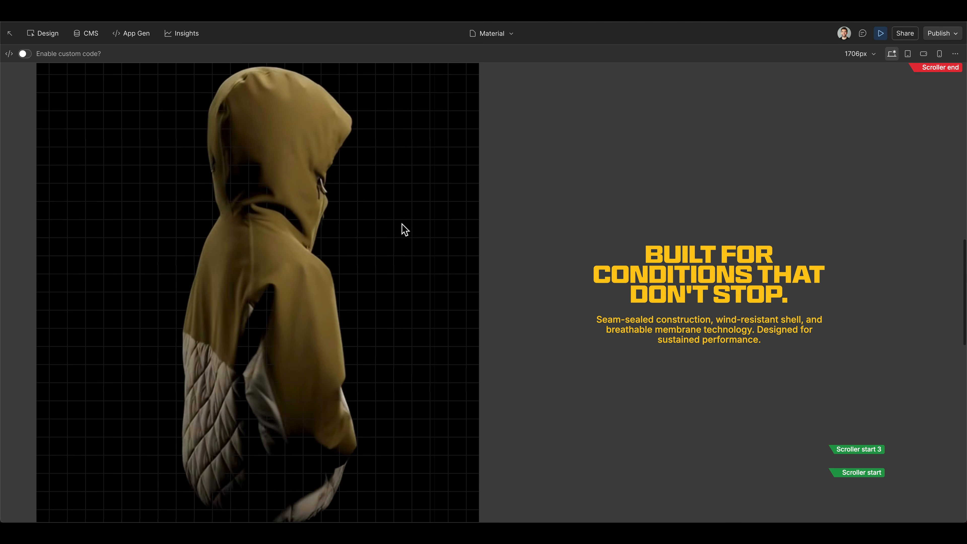
pyautogui.scroll(-5, 405, 229)
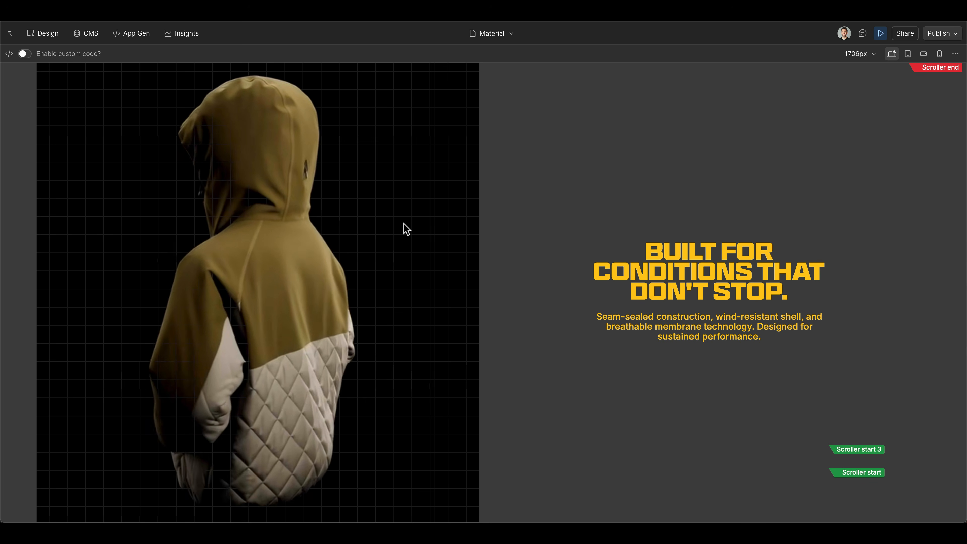
pyautogui.scroll(-5, 405, 228)
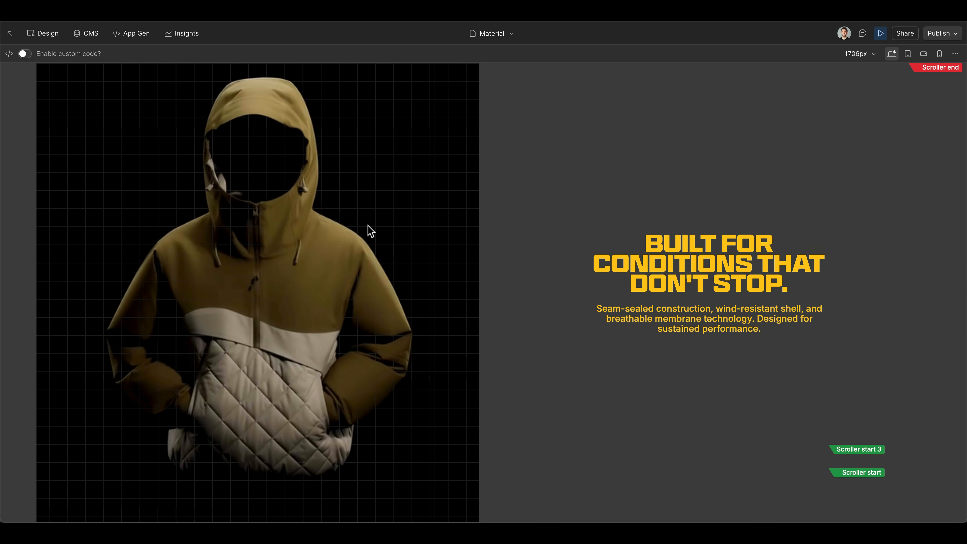
pyautogui.scroll(-5, 368, 225)
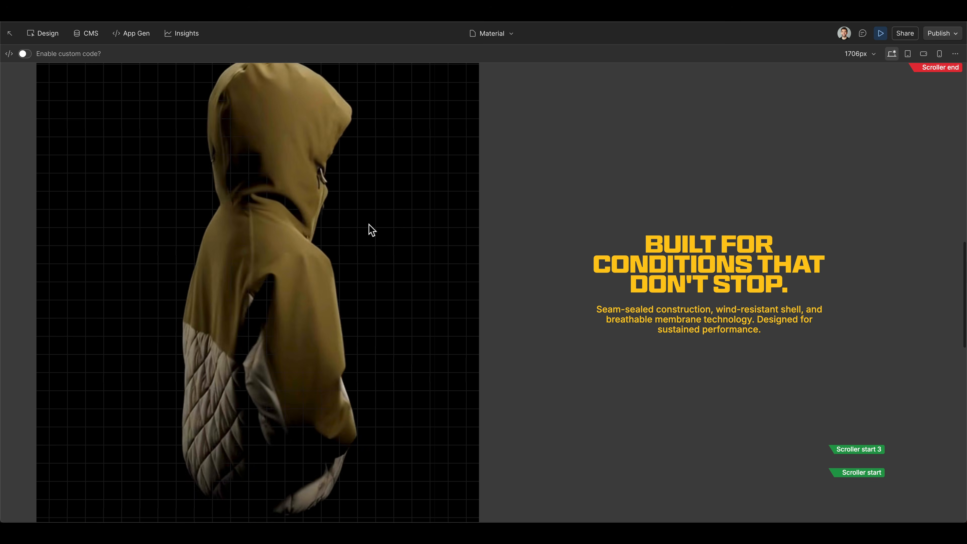
pyautogui.click(881, 33)
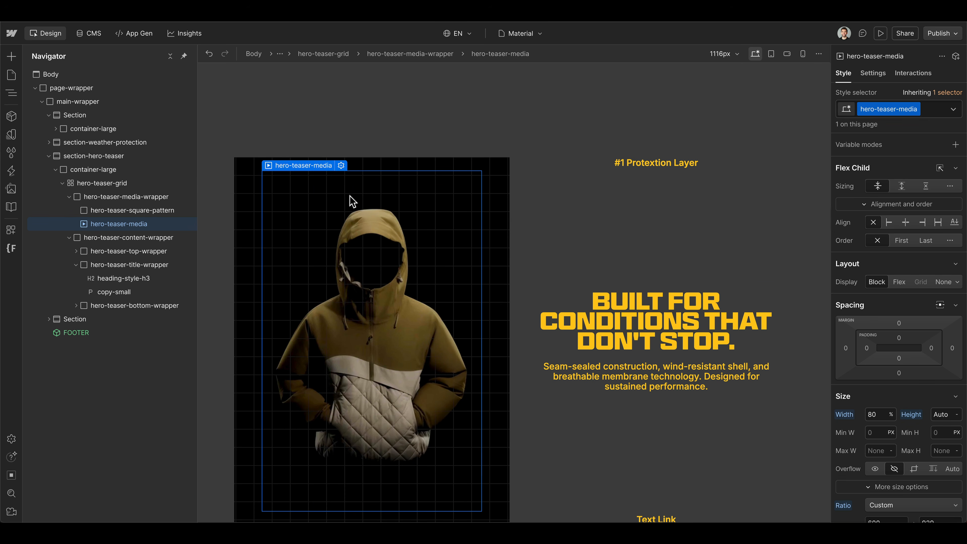
# Step: Select hero-teaser-square-pattern, review its size and background styles, and preview the pattern behind the jacket again
pyautogui.scroll(-2, 352, 200)
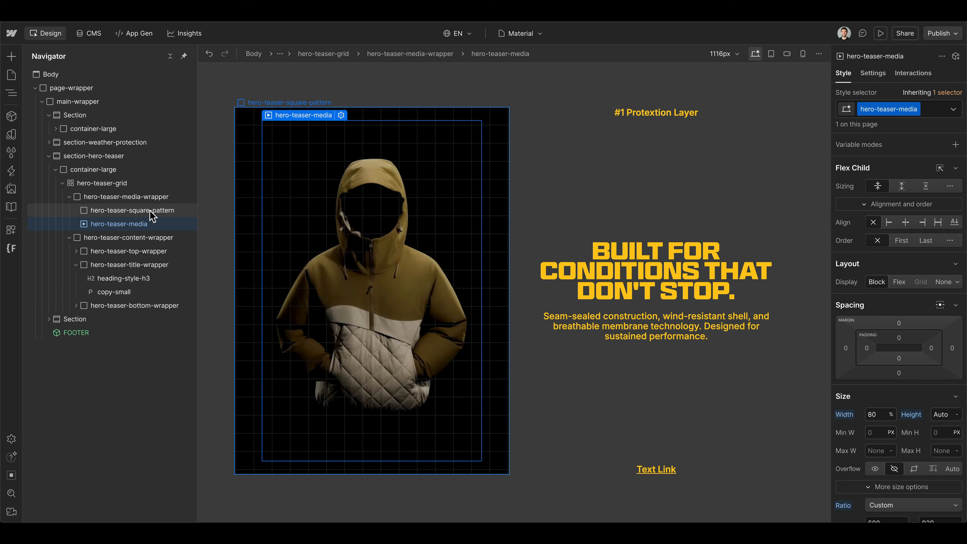
pyautogui.click(133, 211)
pyautogui.scroll(-5, 774, 284)
pyautogui.scroll(-2, 878, 307)
pyautogui.scroll(3, 671, 257)
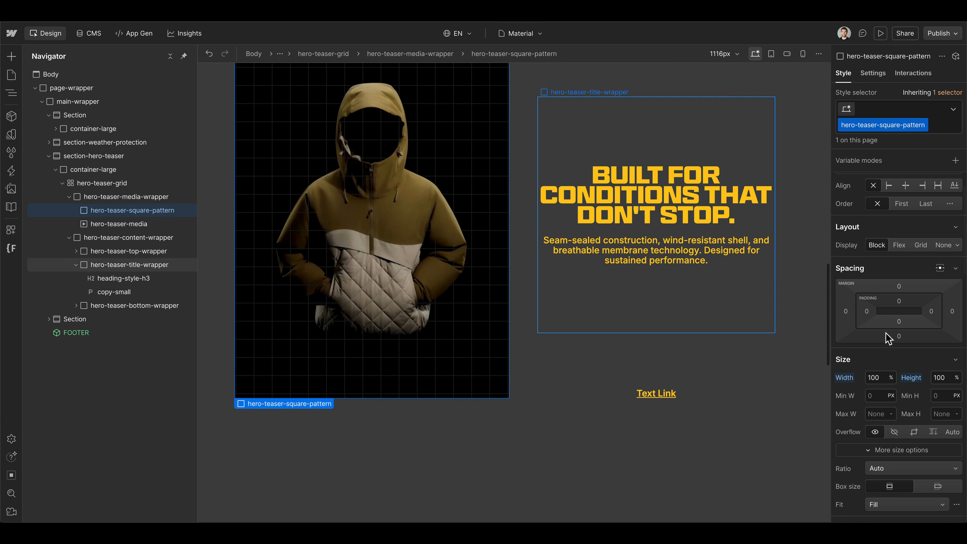
pyautogui.scroll(-10, 887, 338)
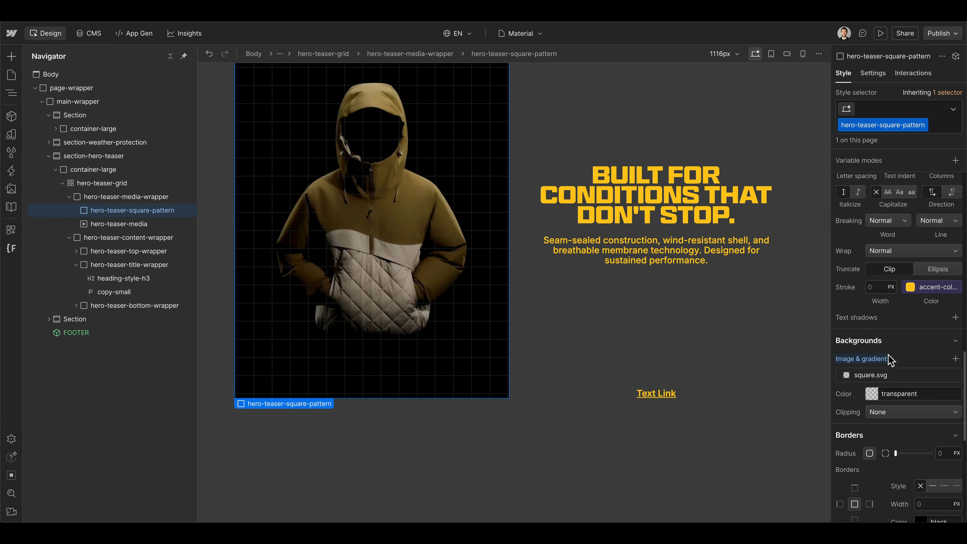
pyautogui.scroll(-5, 889, 359)
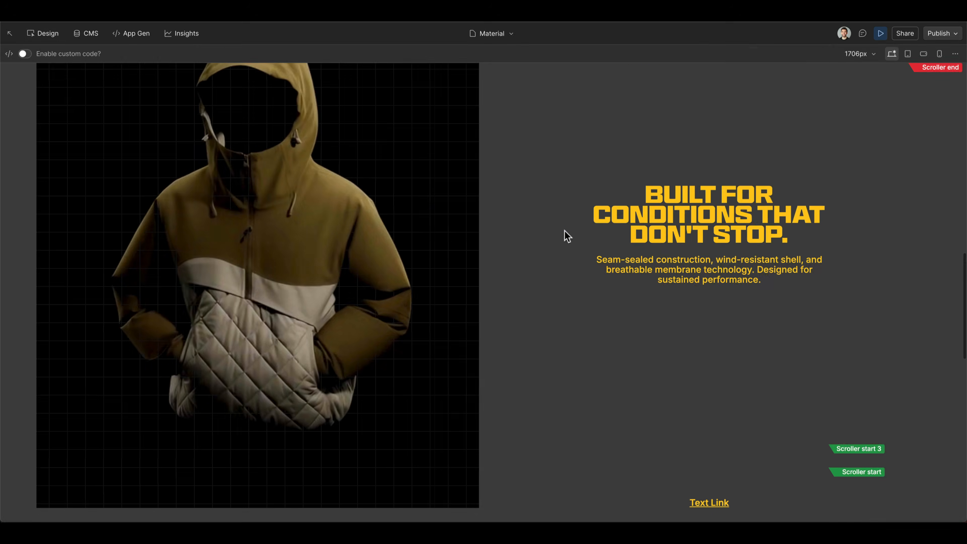
pyautogui.click(880, 34)
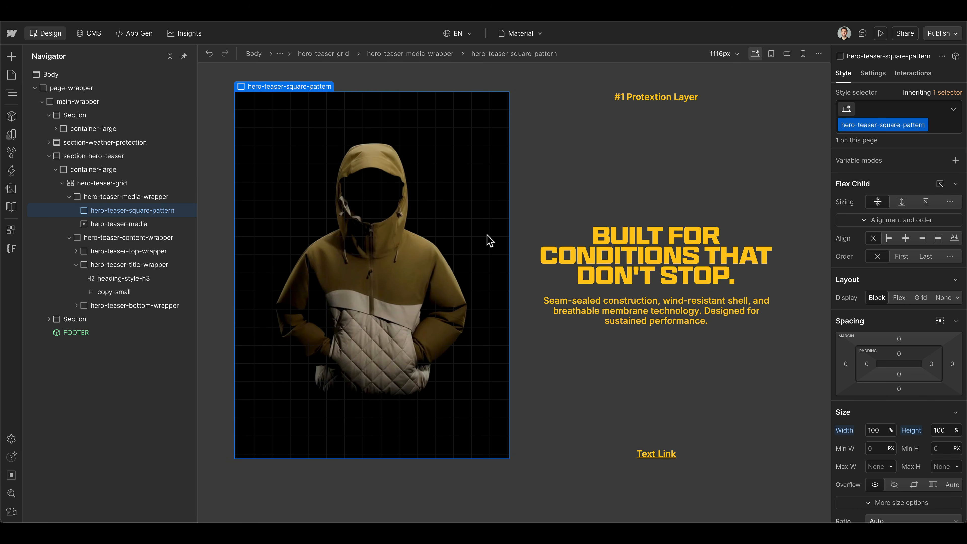
pyautogui.scroll(1, 574, 208)
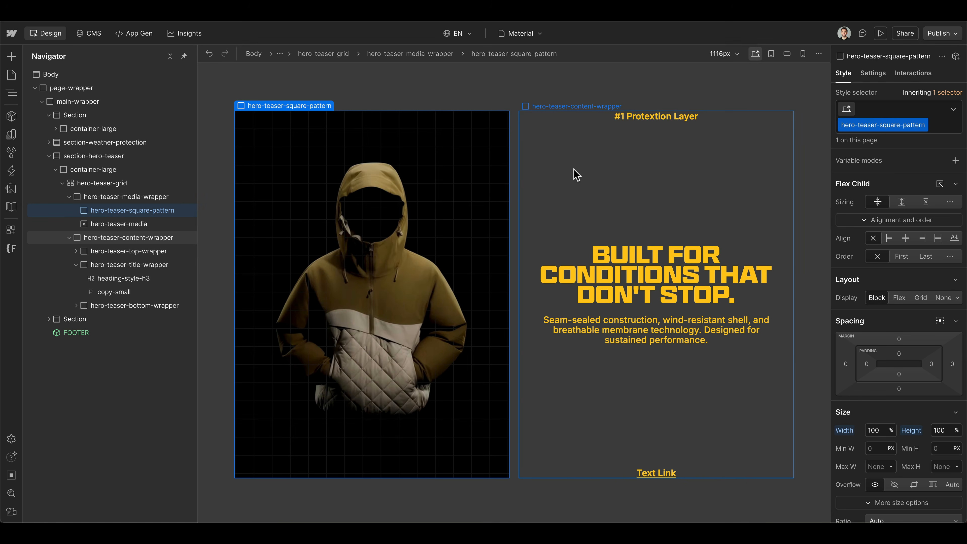
# Step: Switch to the Figma layout and examine the large Weather title and gradient rectangle overlapping the jacket
pyautogui.click(492, 101)
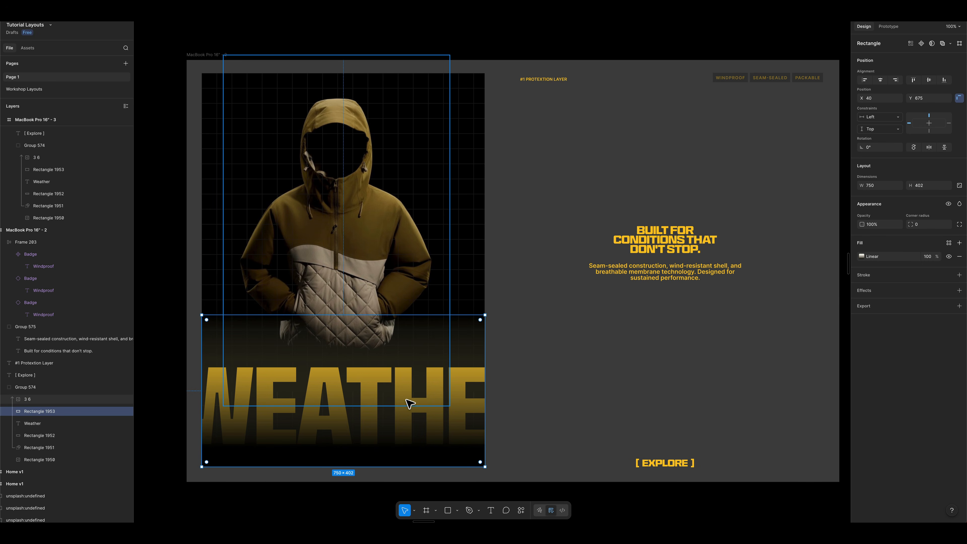
pyautogui.hscroll(2, 269, 404)
pyautogui.scroll(-1, 270, 403)
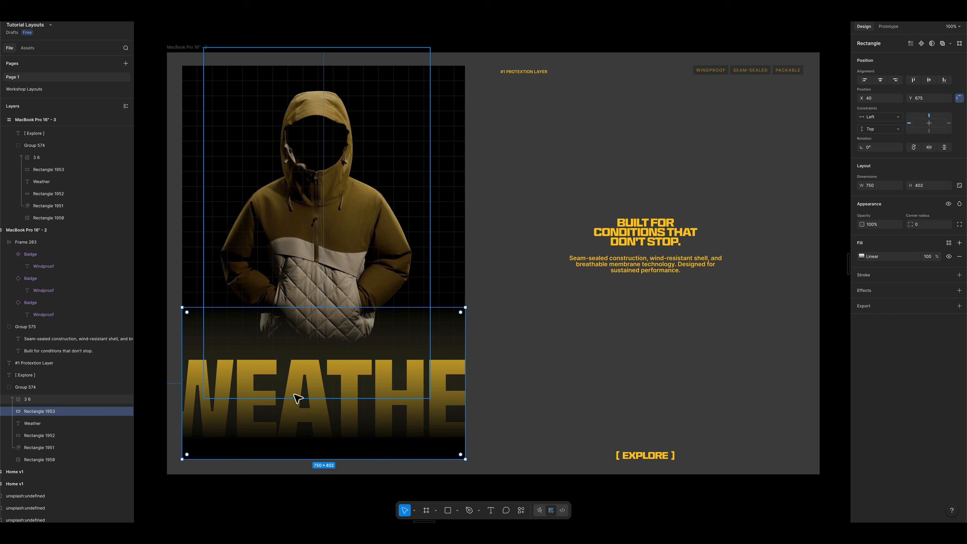
pyautogui.hscroll(-1, 205, 375)
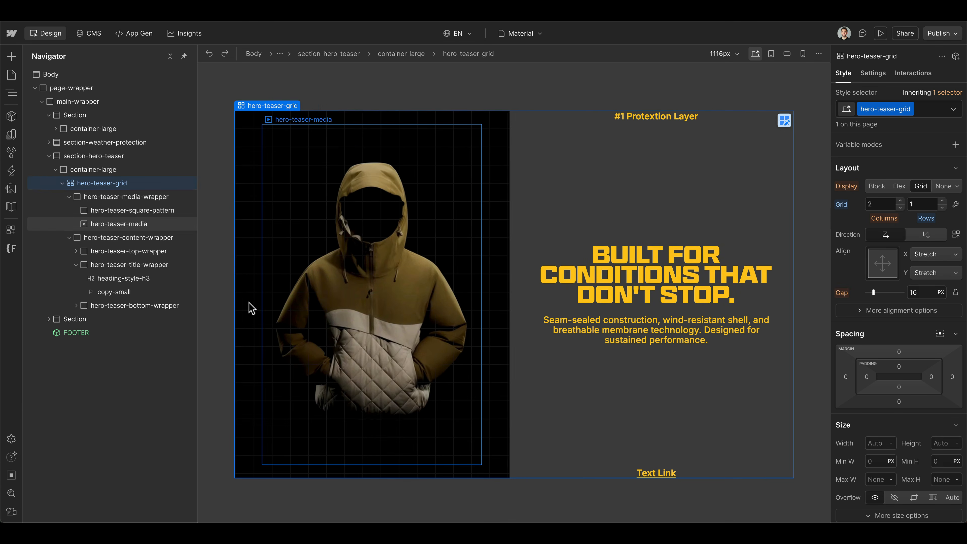
# Step: Add a text block inside hero-teaser-media-wrapper in Webflow and give it the class hero-teaser-media-title
pyautogui.click(126, 196)
pyautogui.press('super+k')
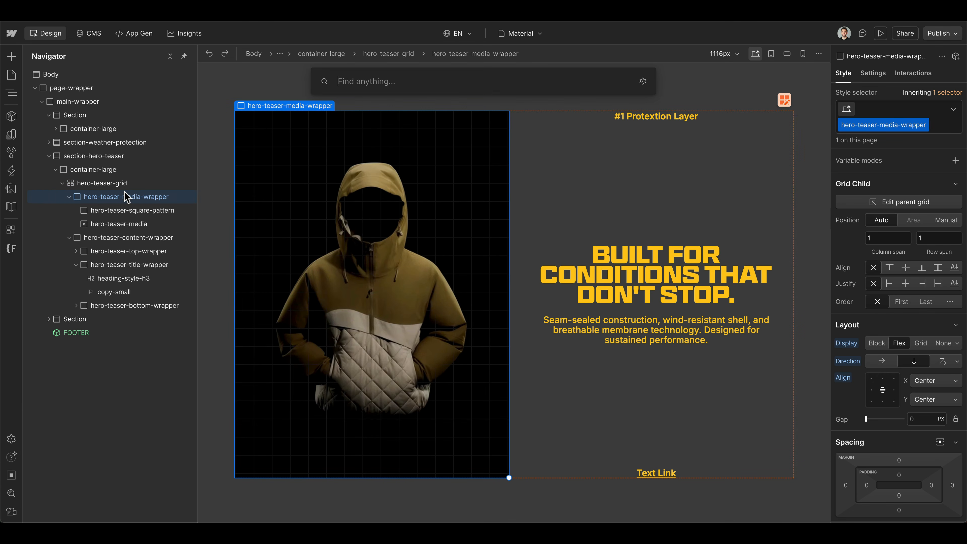
pyautogui.write('te')
pyautogui.press('Down')
pyautogui.press('Return')
pyautogui.click(906, 110)
pyautogui.write('hero-teaser-media-title')
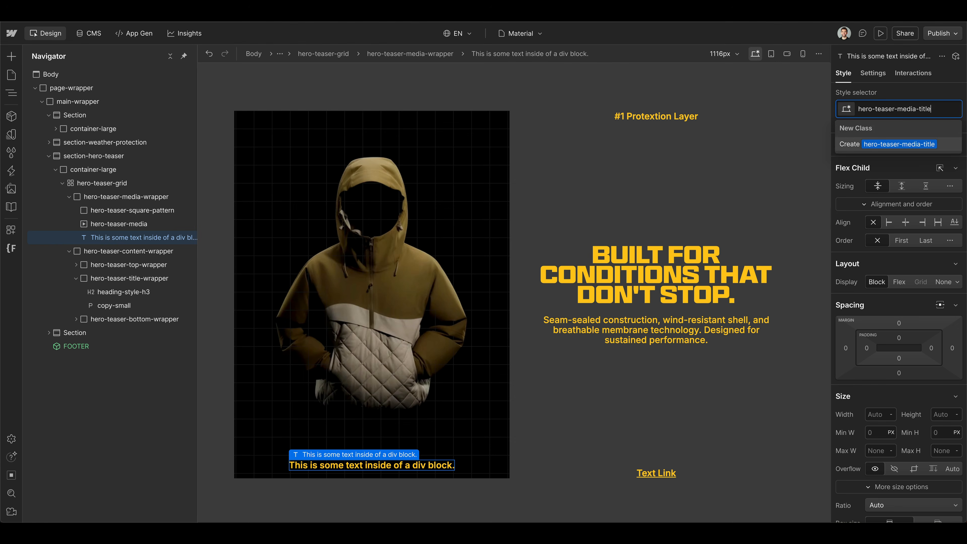
pyautogui.press('Return')
# Step: Style hero-teaser-media-title with the Hitmarker Condensed font at 5 rem in uppercase and change its text to Weather
pyautogui.scroll(-3, 913, 286)
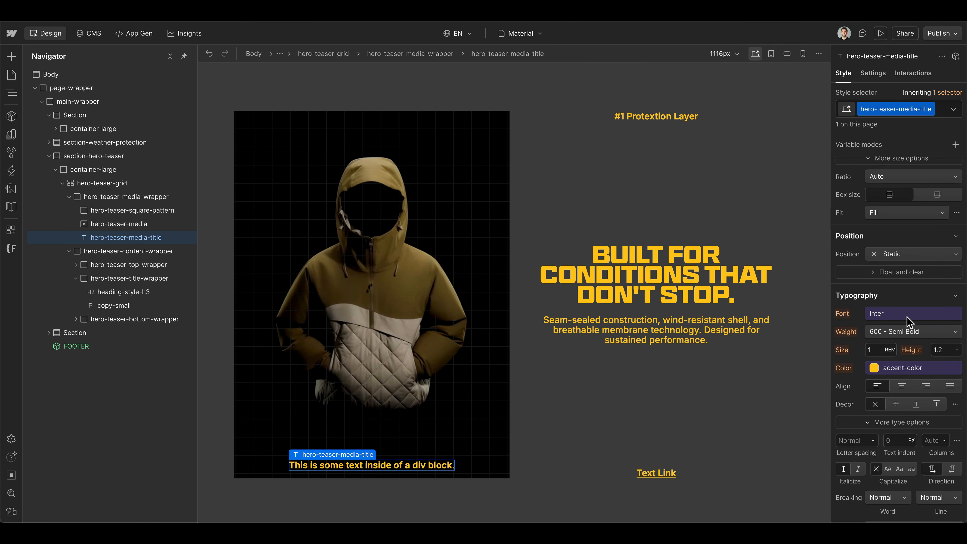
pyautogui.click(907, 317)
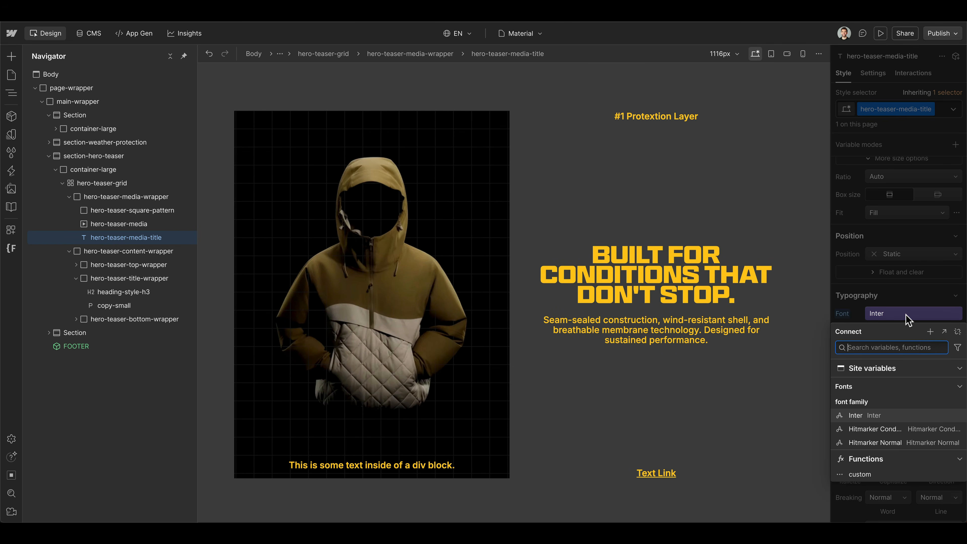
pyautogui.click(883, 429)
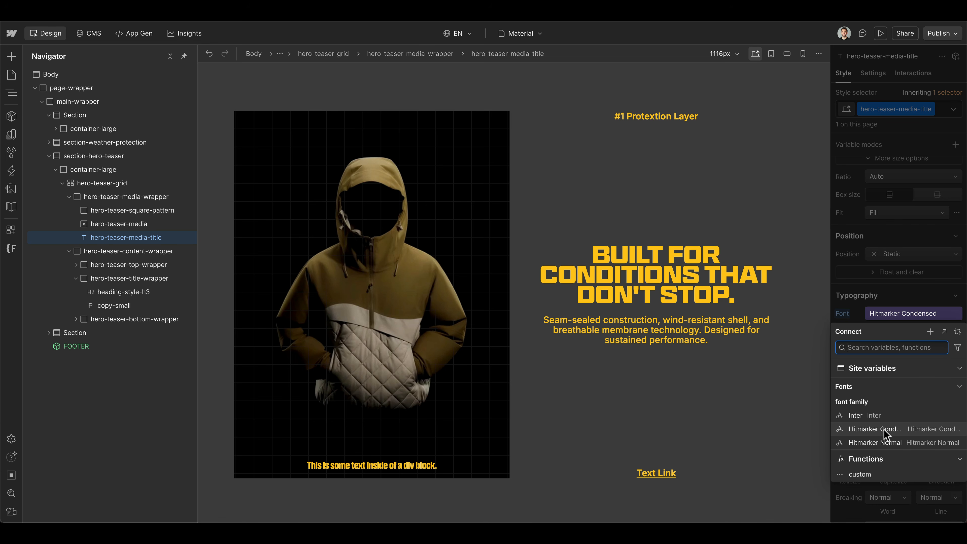
pyautogui.click(887, 469)
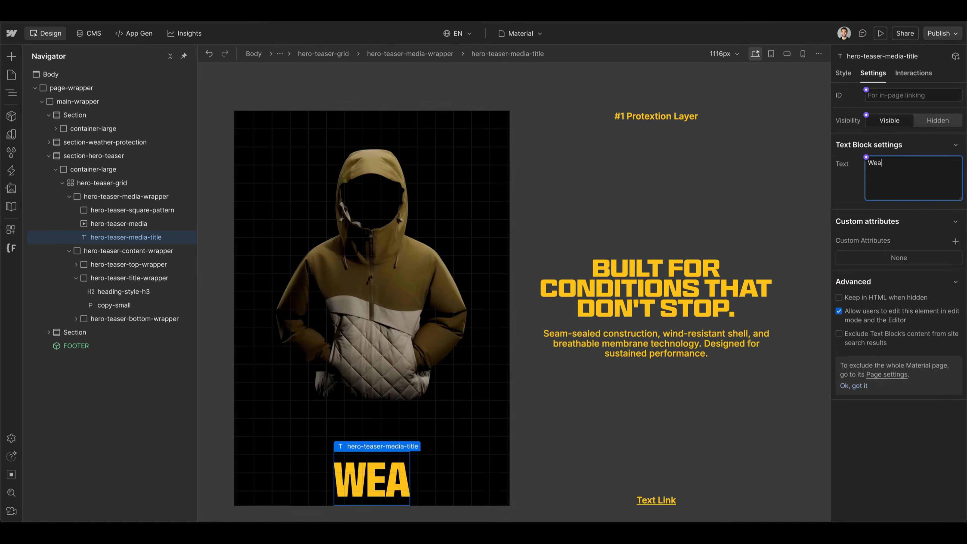
pyautogui.write('ther')
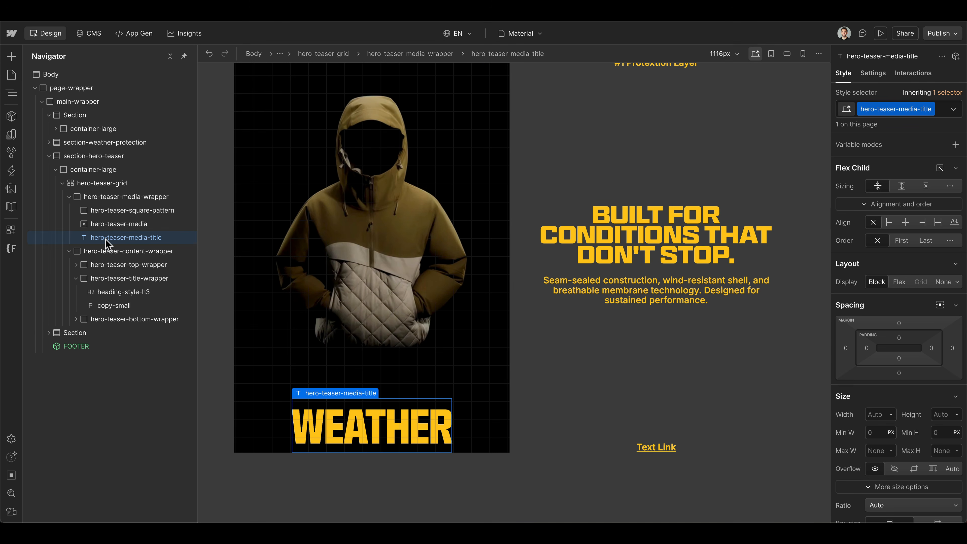
# Step: Set hero-teaser-media-title to absolute positioning with a z-index of 1
pyautogui.click(145, 213)
pyautogui.click(137, 237)
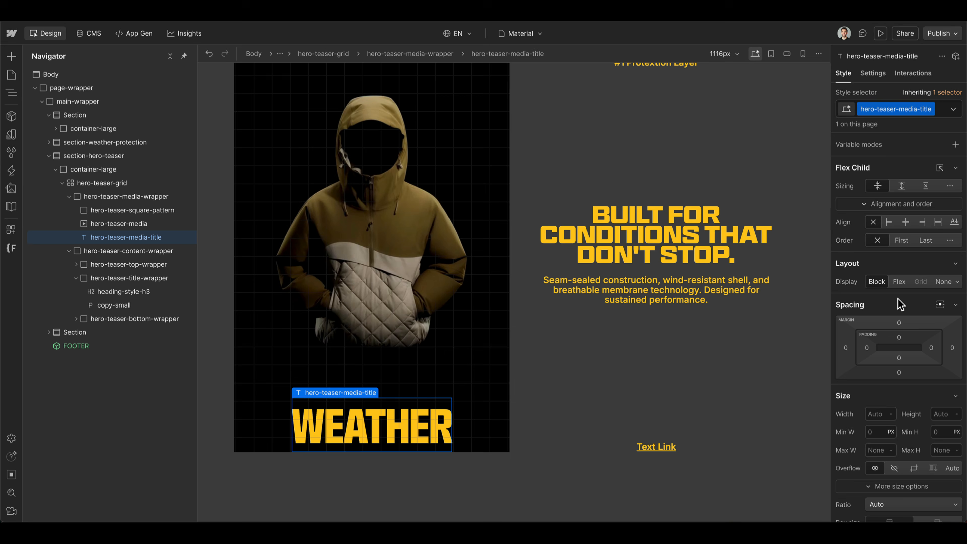
pyautogui.scroll(-5, 922, 305)
pyautogui.click(916, 384)
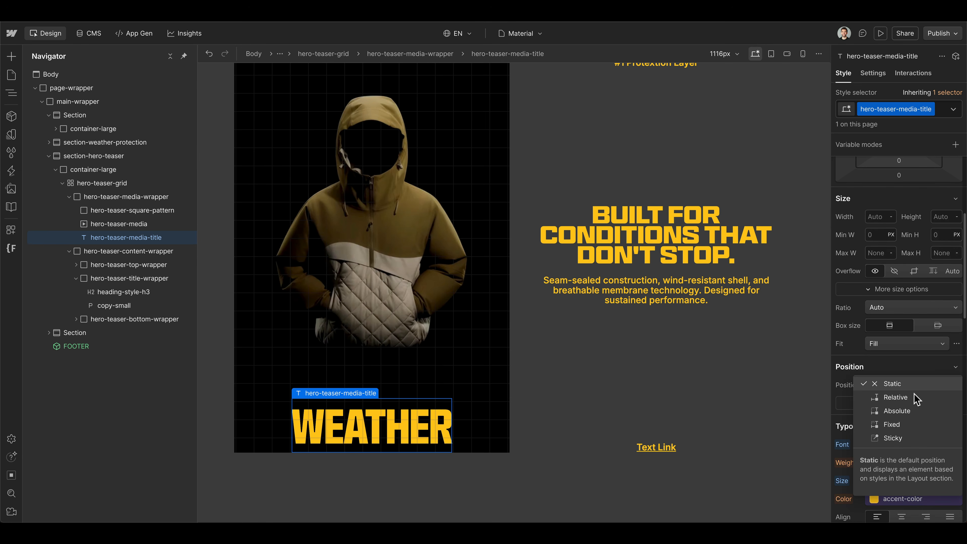
pyautogui.click(895, 396)
pyautogui.click(947, 438)
pyautogui.write('1')
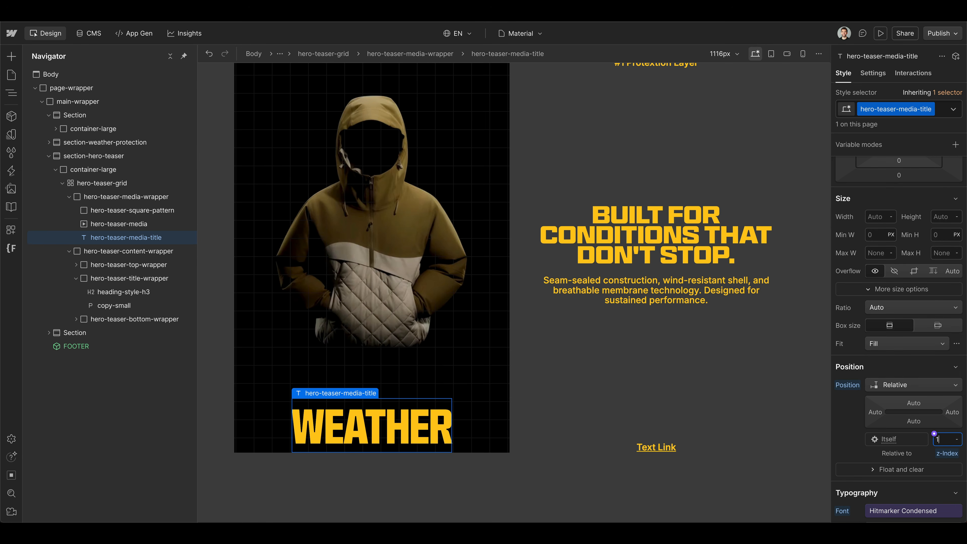
pyautogui.click(913, 386)
pyautogui.click(909, 395)
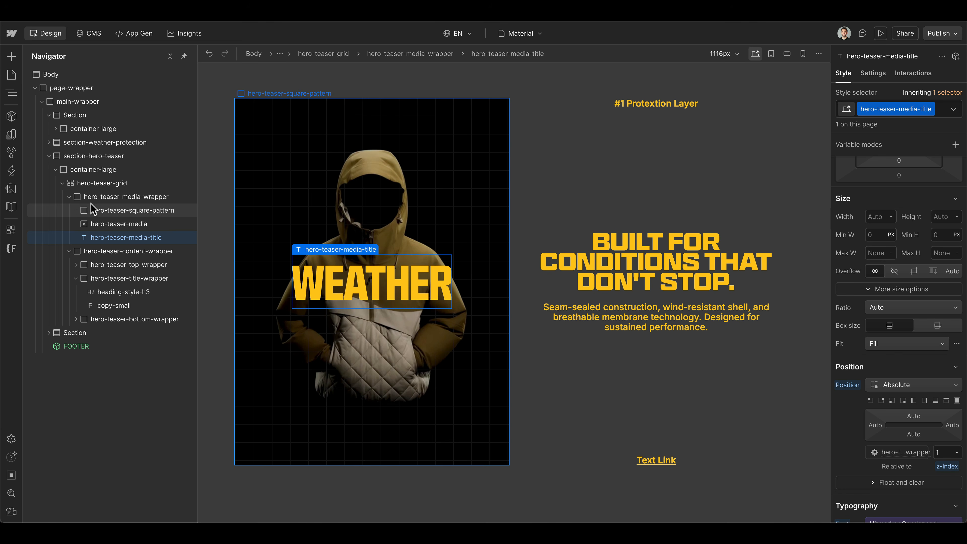
# Step: Set the overflow of hero-teaser-media-wrapper to clip
pyautogui.click(116, 196)
pyautogui.scroll(-2, 879, 358)
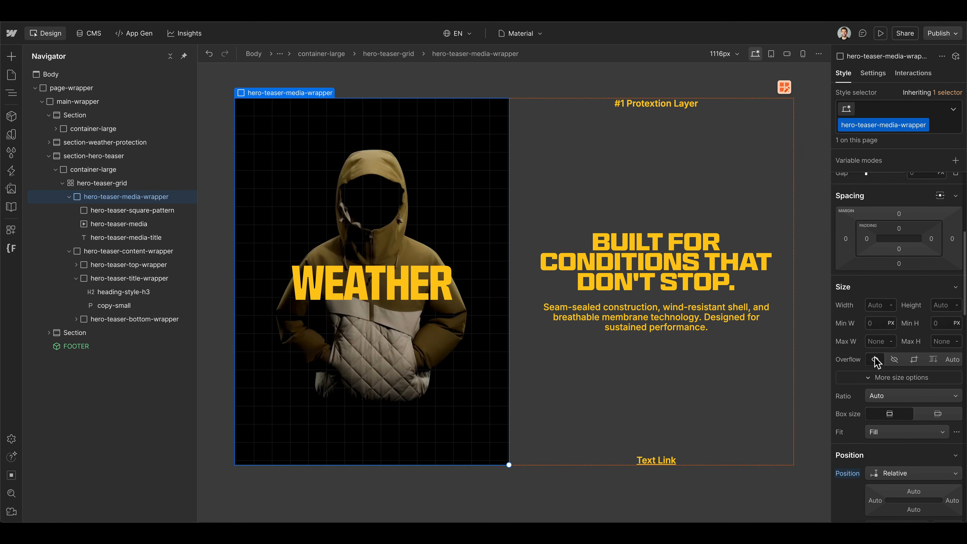
pyautogui.click(914, 359)
# Step: Increase the font size of hero-teaser-media-title to 9 rem
pyautogui.click(122, 237)
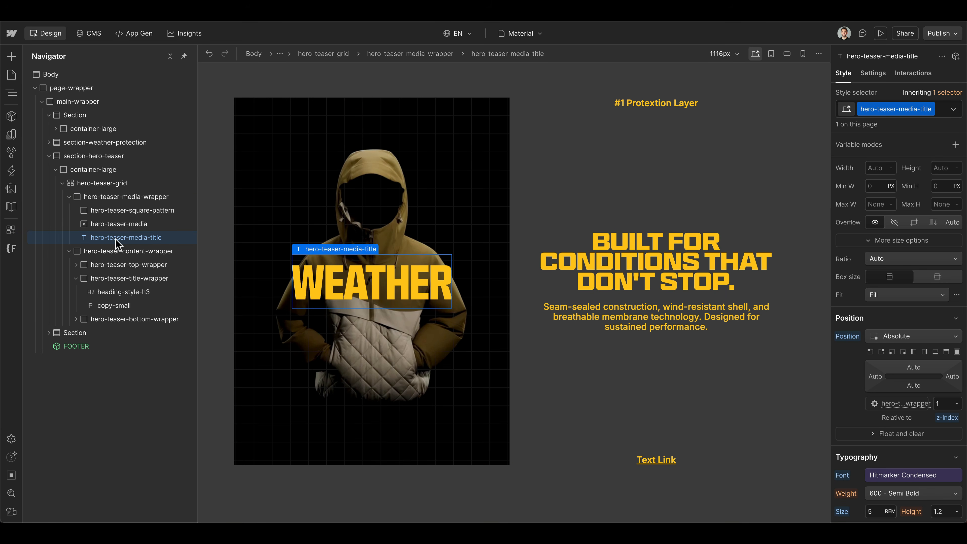
pyautogui.scroll(-3, 884, 384)
pyautogui.click(876, 382)
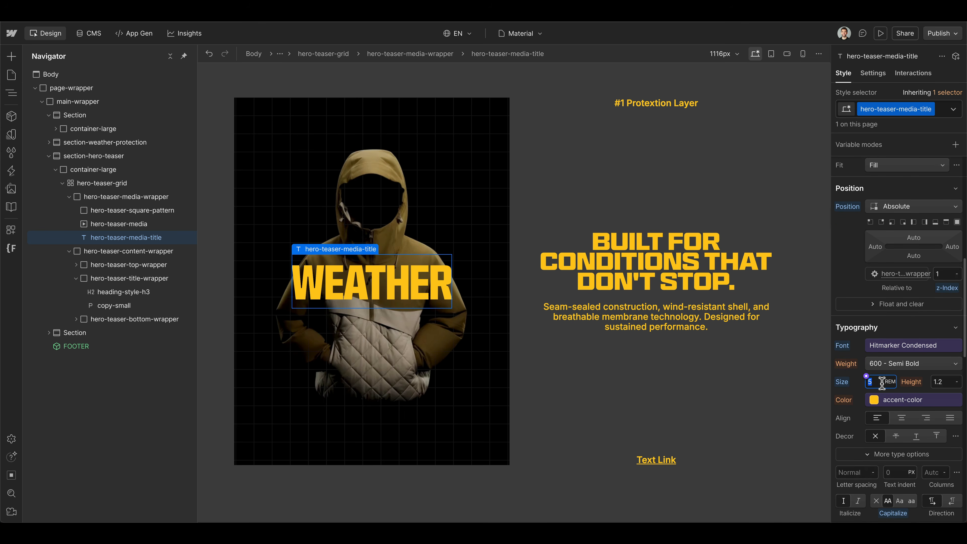
pyautogui.press('Up')
pyautogui.press('Up')
pyautogui.press('Up')
pyautogui.press('Up')
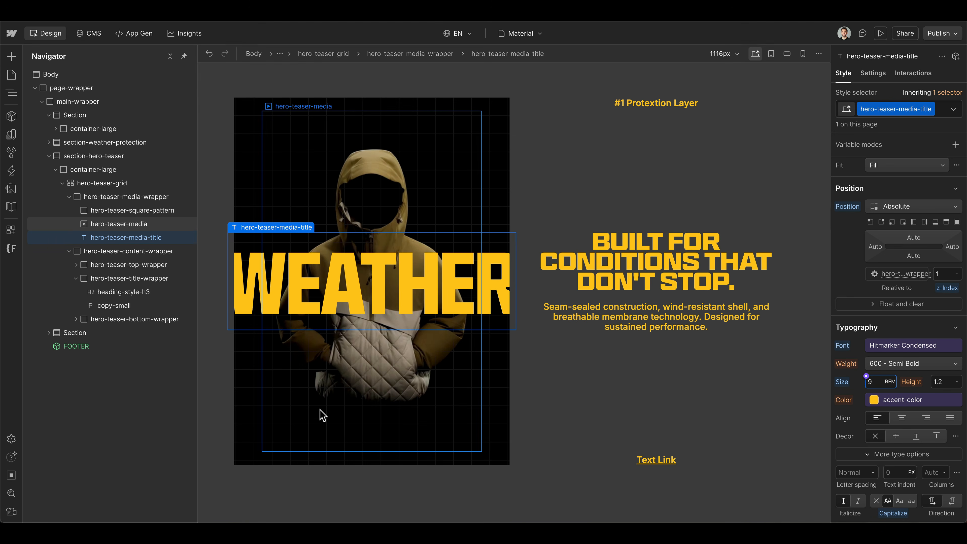
# Step: Anchor hero-teaser-media-title to the lower edge of its wrapper with a bottom offset of 0
pyautogui.click(911, 259)
pyautogui.click(881, 294)
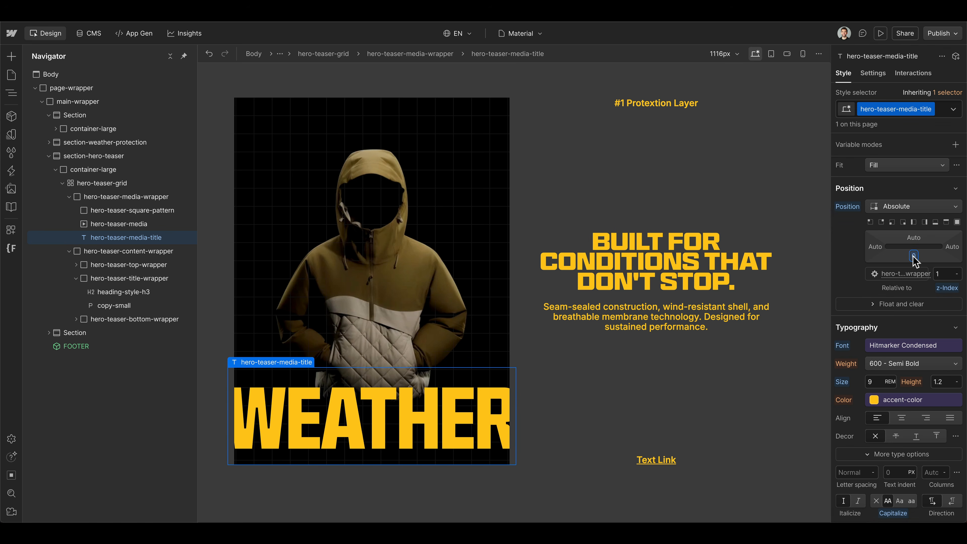
pyautogui.scroll(1, 341, 399)
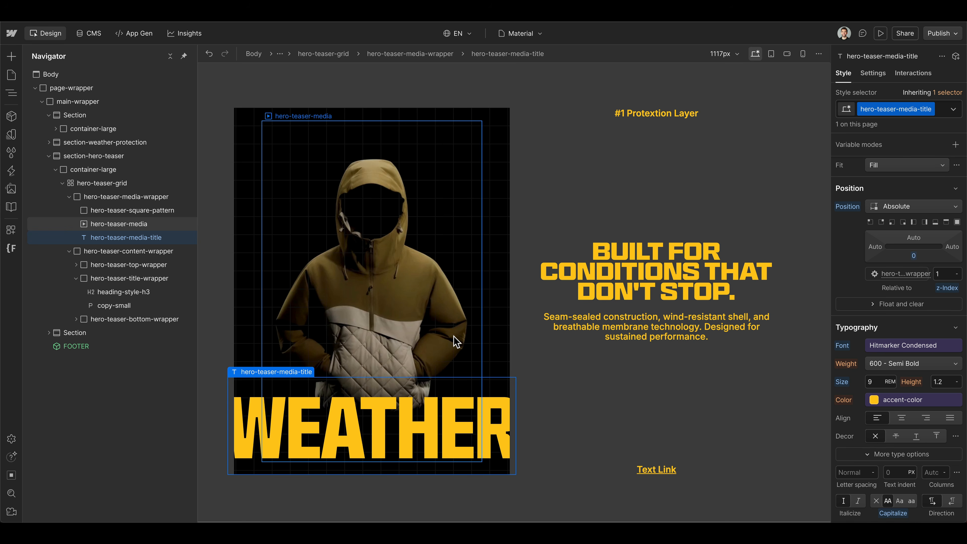
# Step: Give hero-teaser-media-wrapper a container-type custom property with the value inline-size
pyautogui.press('super+0')
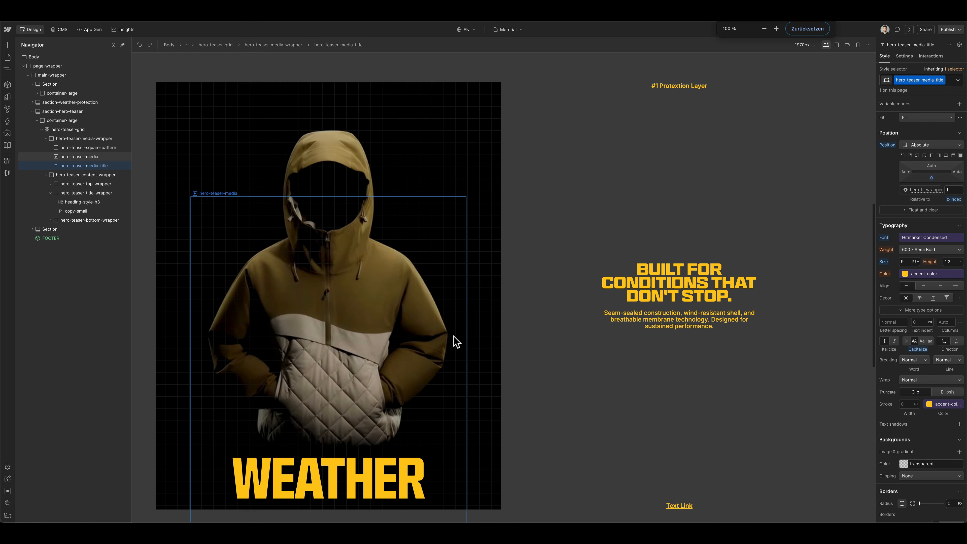
pyautogui.scroll(-2, 464, 339)
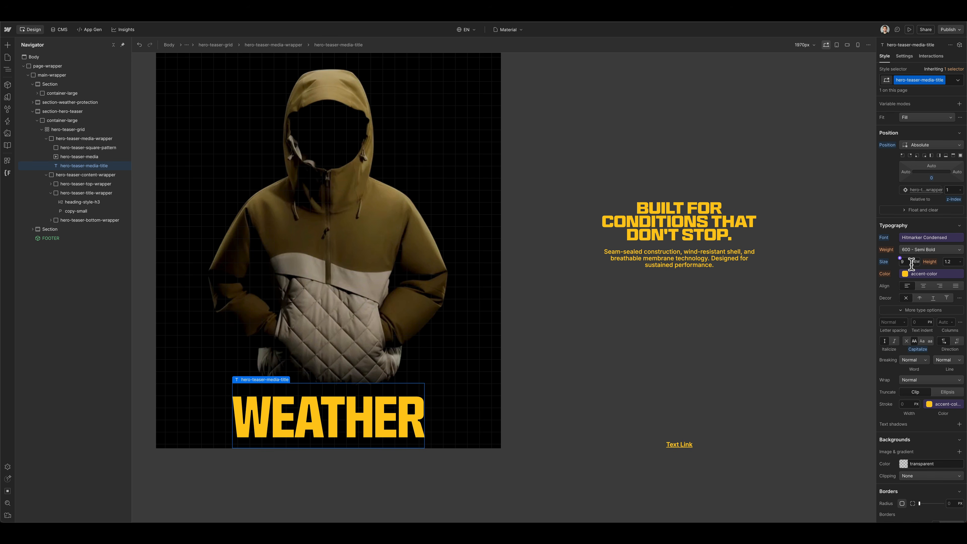
pyautogui.scroll(2, 244, 459)
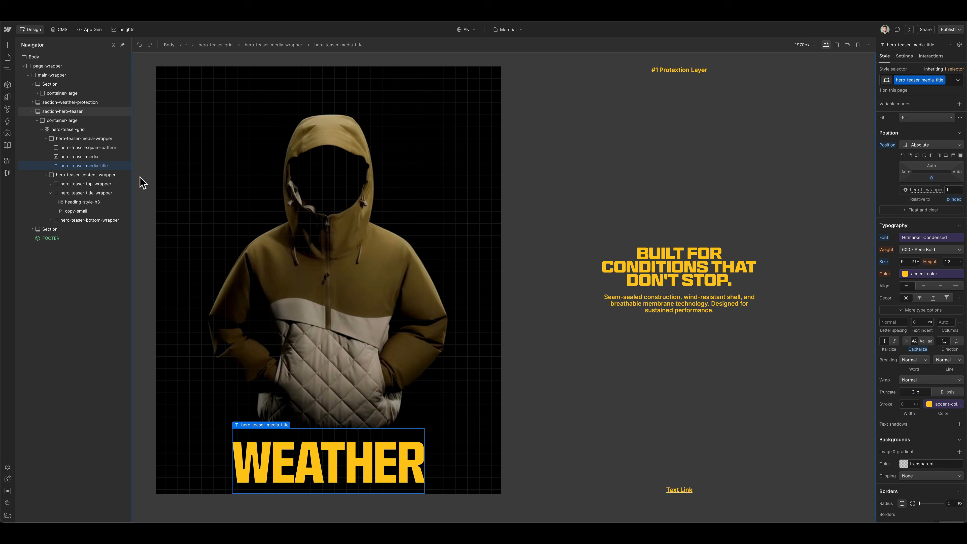
pyautogui.click(103, 139)
pyautogui.scroll(-5, 889, 382)
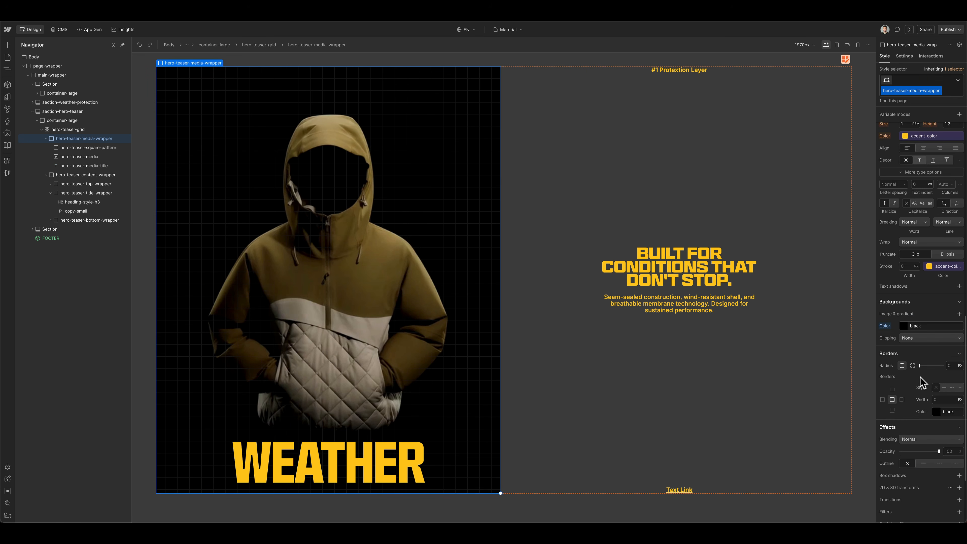
pyautogui.click(893, 476)
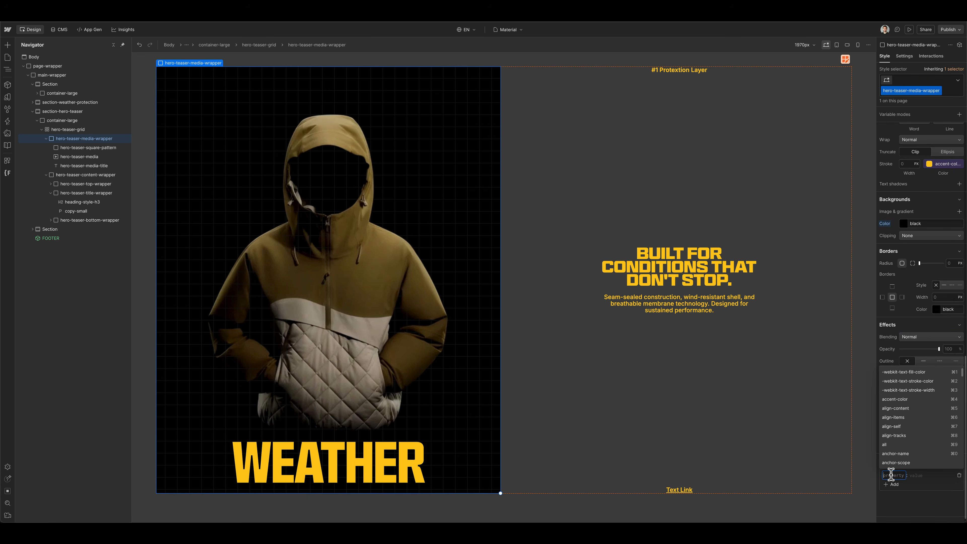
pyautogui.write('container')
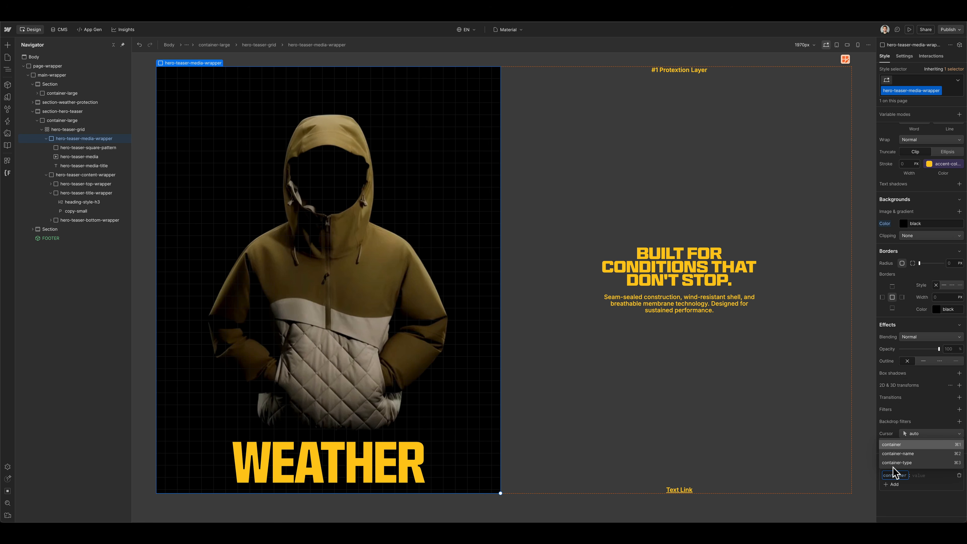
pyautogui.click(905, 463)
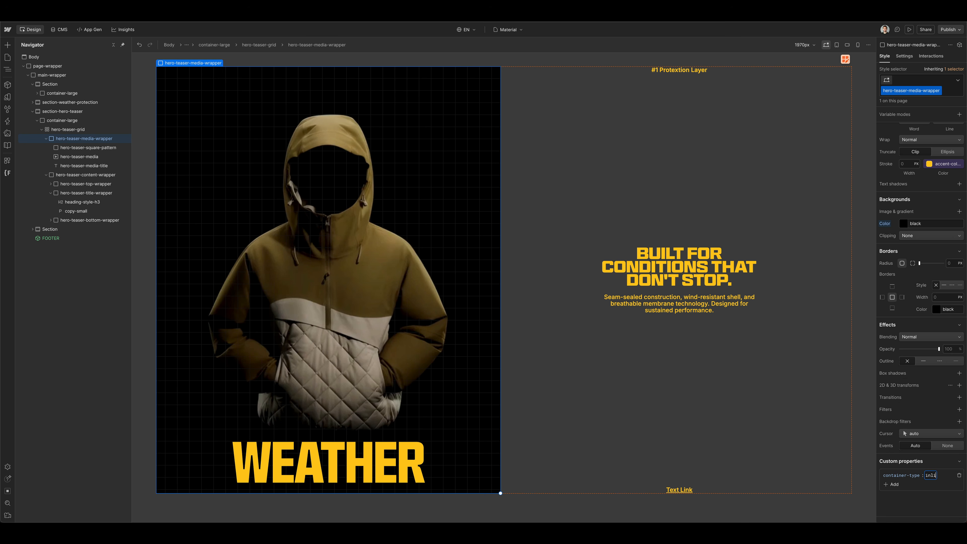
pyautogui.write('inlie')
# Step: Set the font size of hero-teaser-media-title to a custom container-relative value, trying 20cqw and 25cqw before settling on 30cqw
pyautogui.click(346, 463)
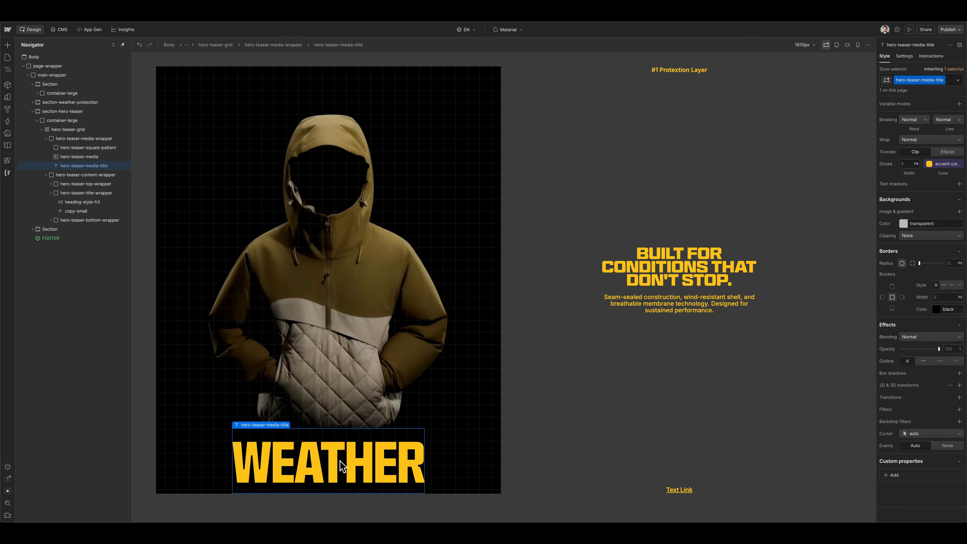
pyautogui.scroll(8, 938, 313)
pyautogui.click(904, 322)
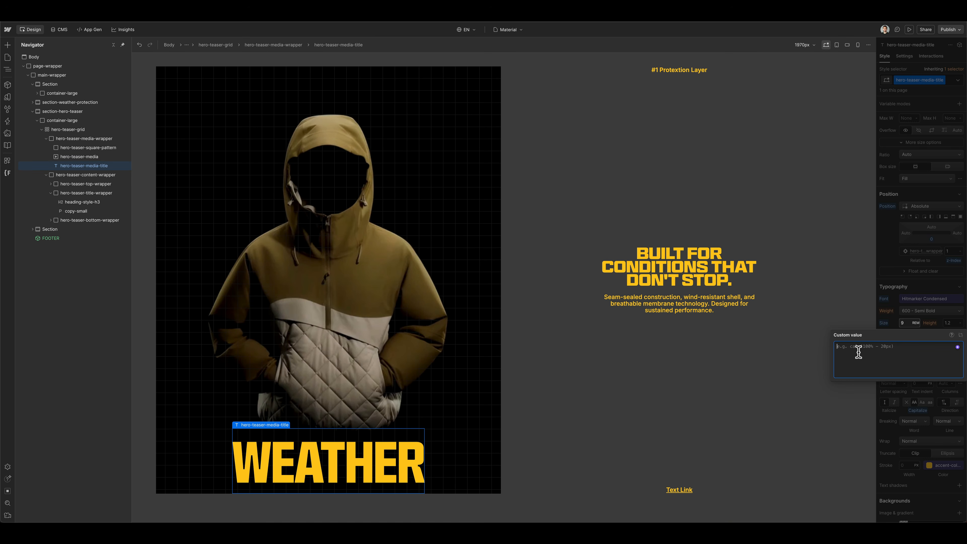
pyautogui.write('10cq')
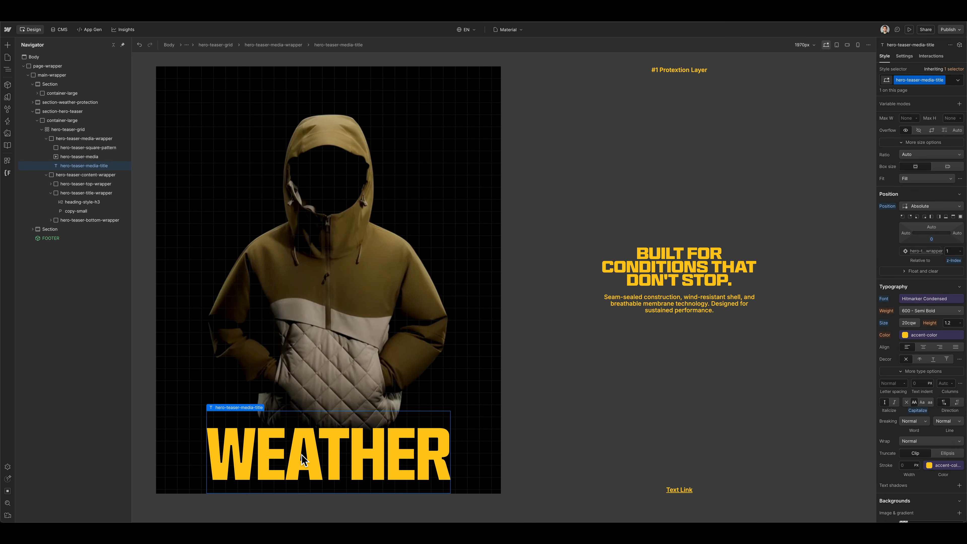
pyautogui.click(909, 323)
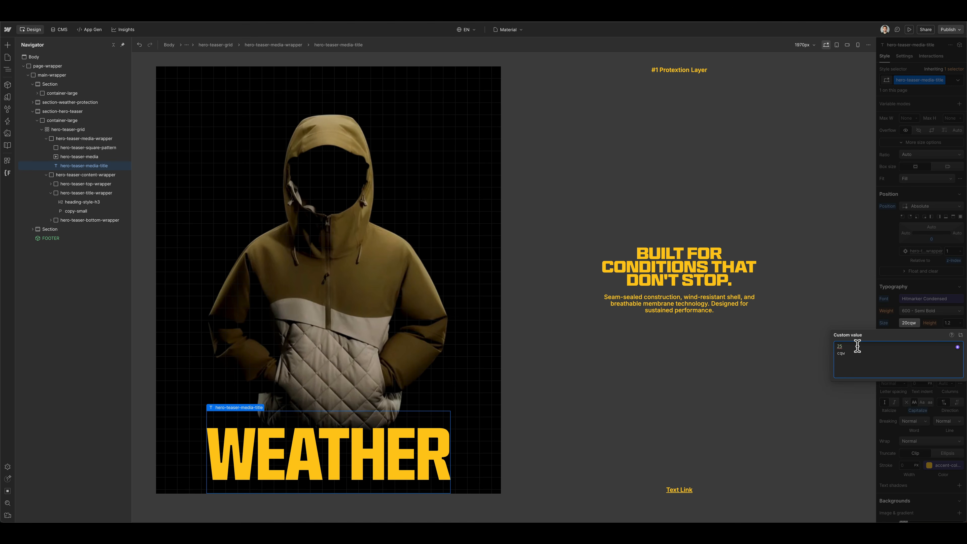
pyautogui.press('Return')
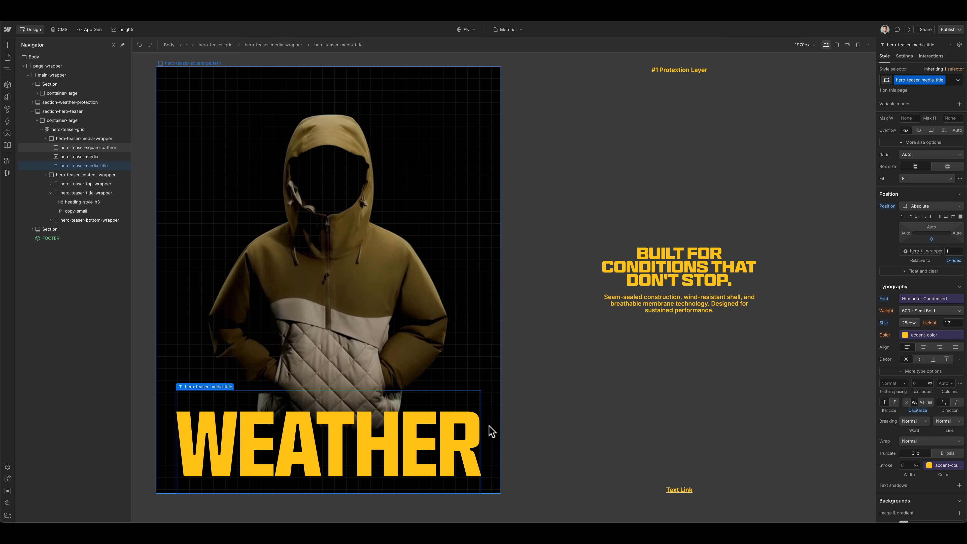
pyautogui.click(907, 323)
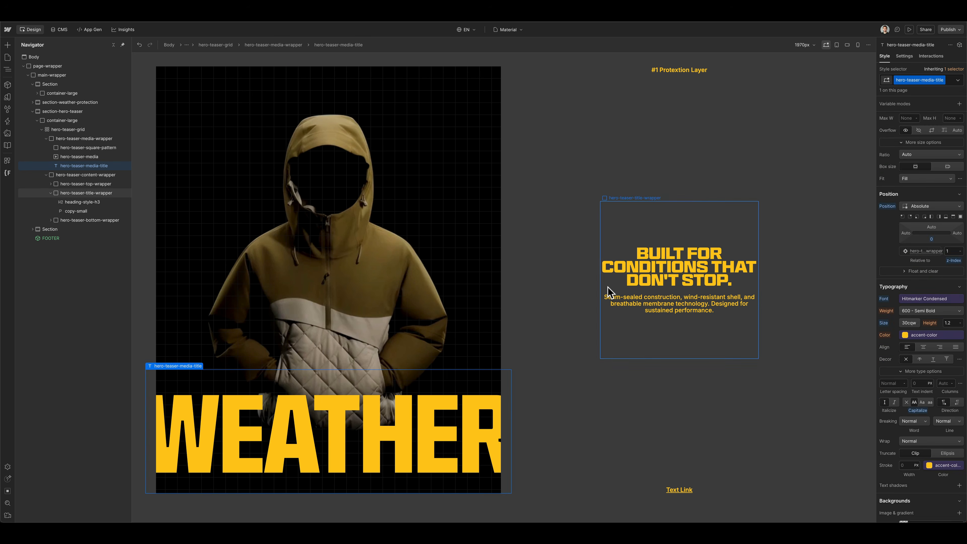
# Step: Examine how the Weather title scales with its media wrapper at different page widths
pyautogui.click(607, 287)
pyautogui.press('super+plus')
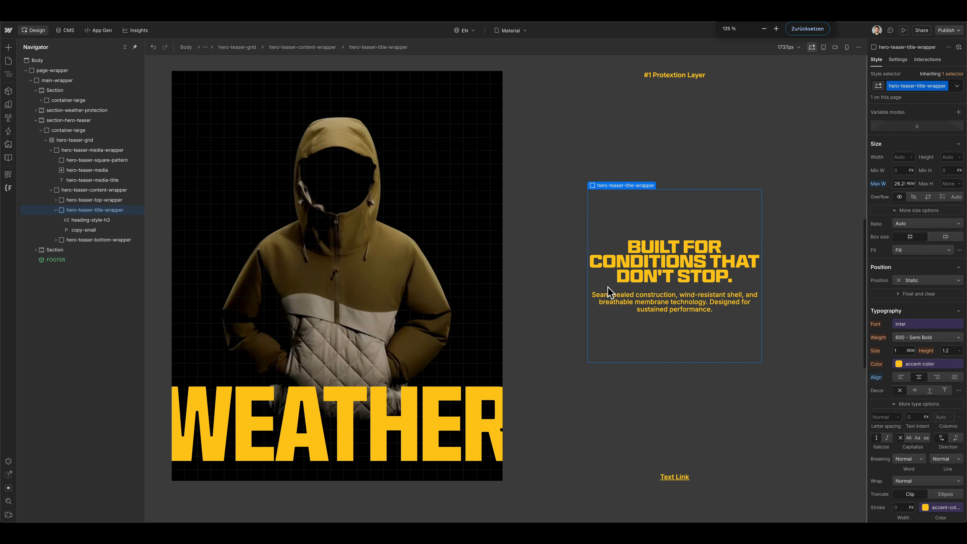
pyautogui.press('super+plus')
pyautogui.press('super+plus')
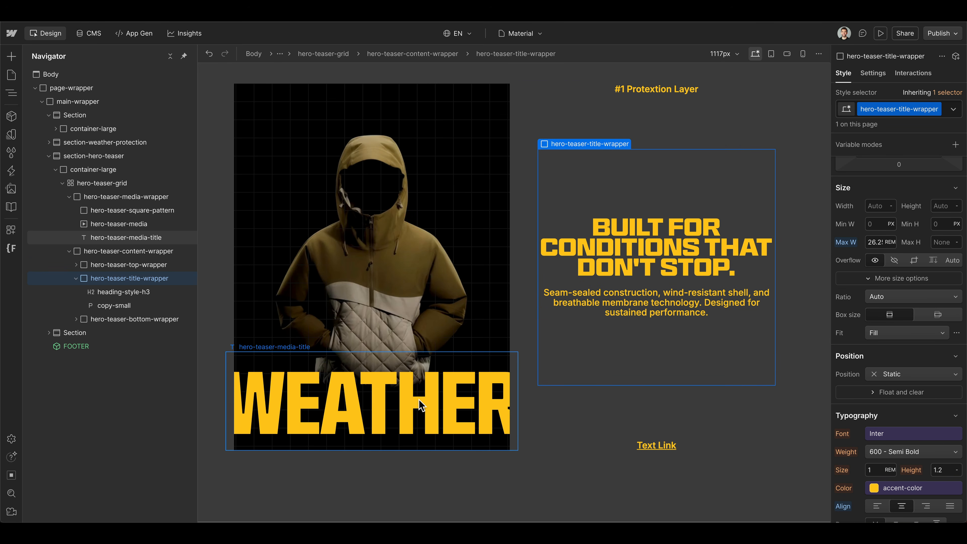
pyautogui.click(132, 198)
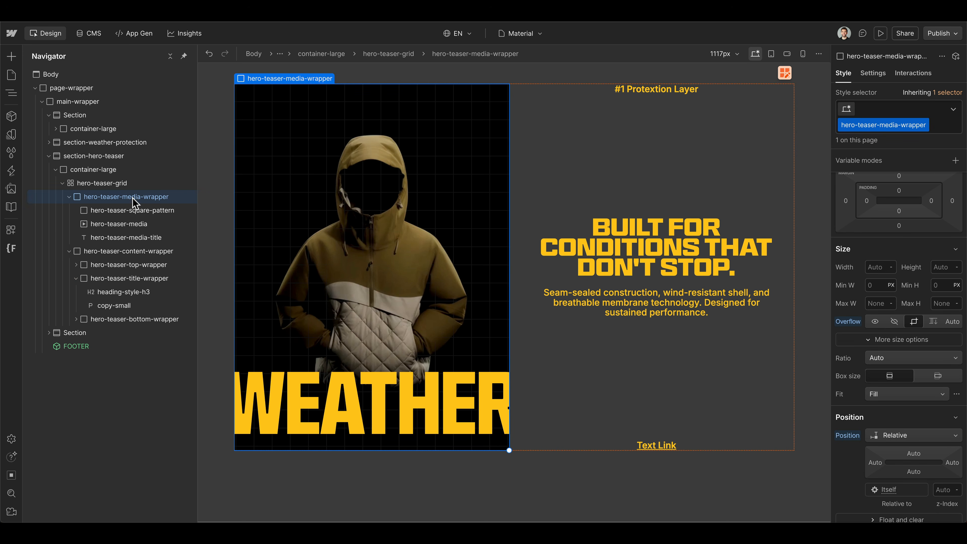
pyautogui.scroll(1, 364, 325)
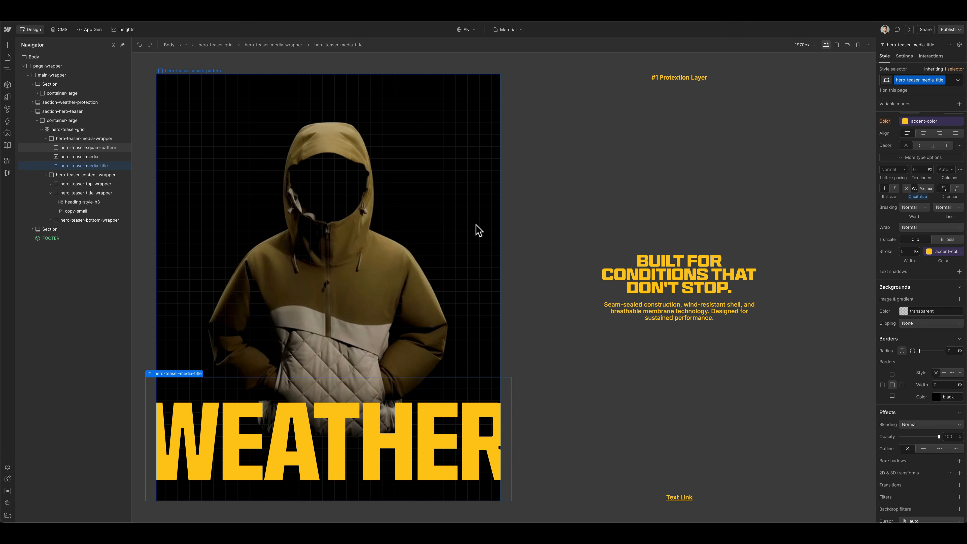
pyautogui.press('super+plus')
pyautogui.press('super+plus')
pyautogui.press('super+plus')
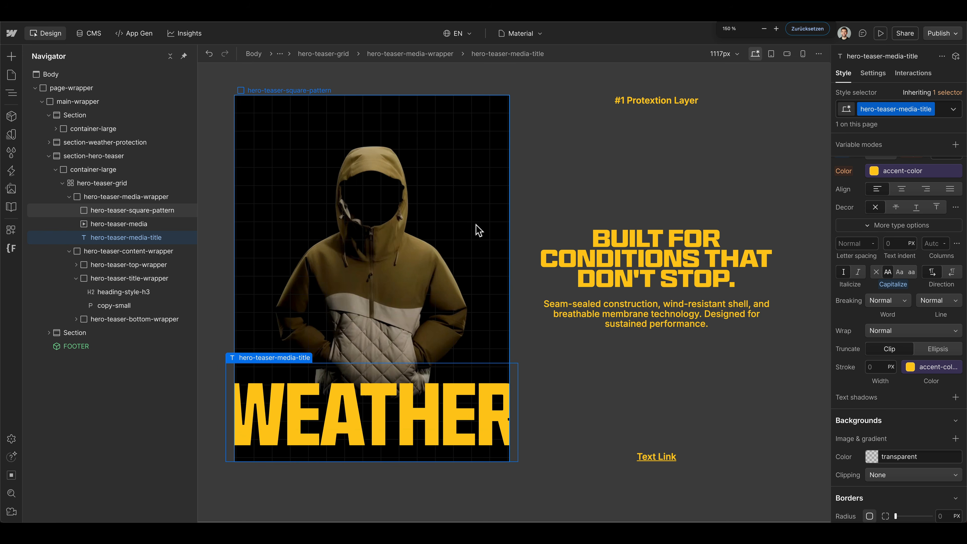
pyautogui.press('super+0')
pyautogui.scroll(5, 919, 324)
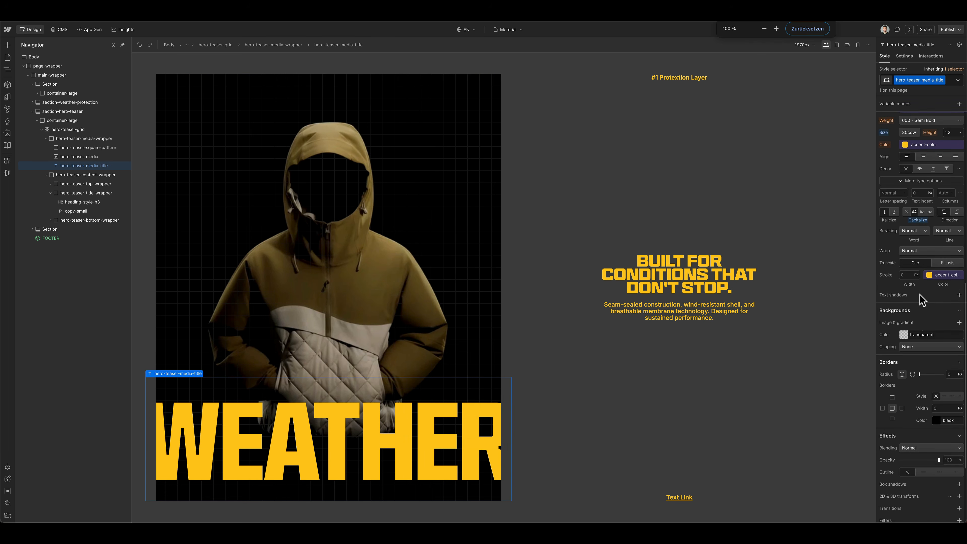
# Step: Change the tile width of the square.svg background on hero-teaser-square-pattern to 2 VW and test it by resizing the canvas
pyautogui.click(90, 147)
pyautogui.scroll(-5, 932, 354)
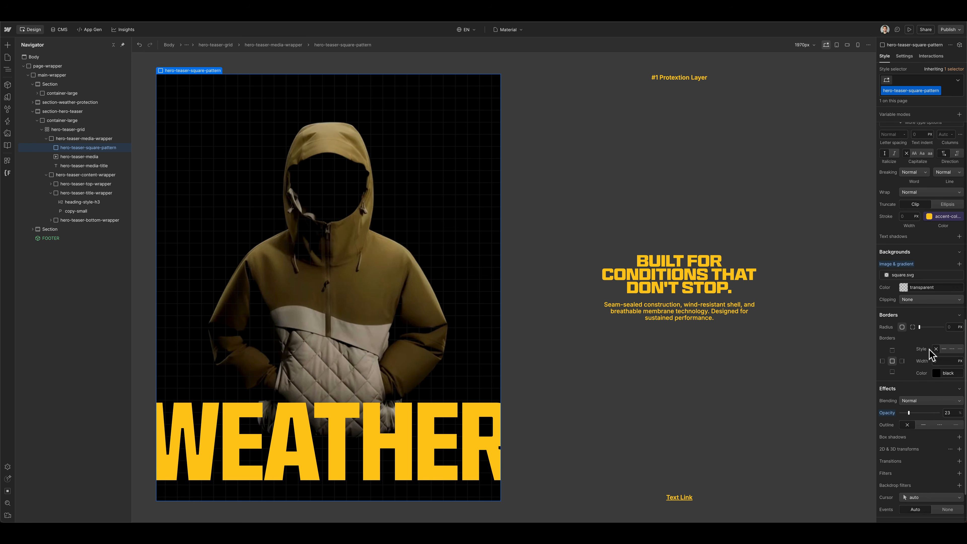
pyautogui.click(920, 274)
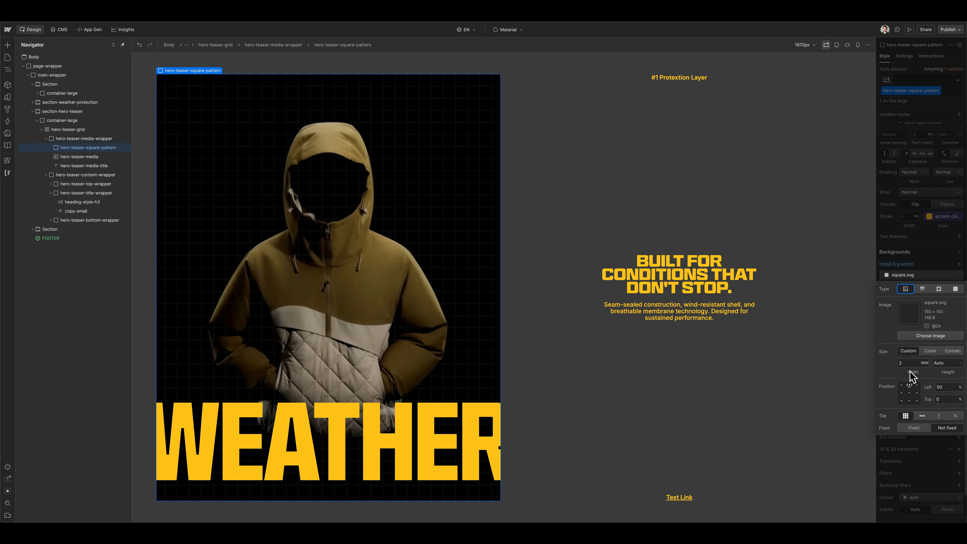
pyautogui.click(924, 362)
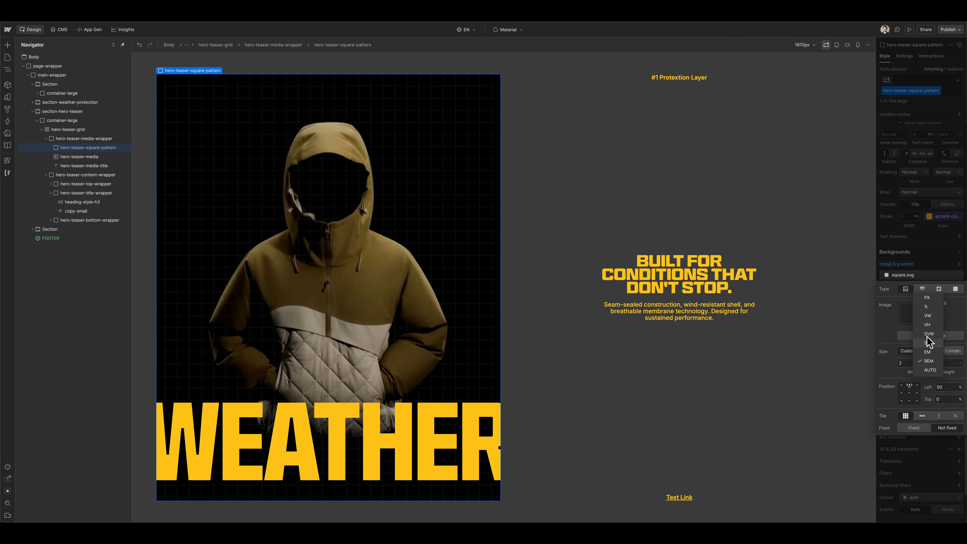
pyautogui.click(927, 316)
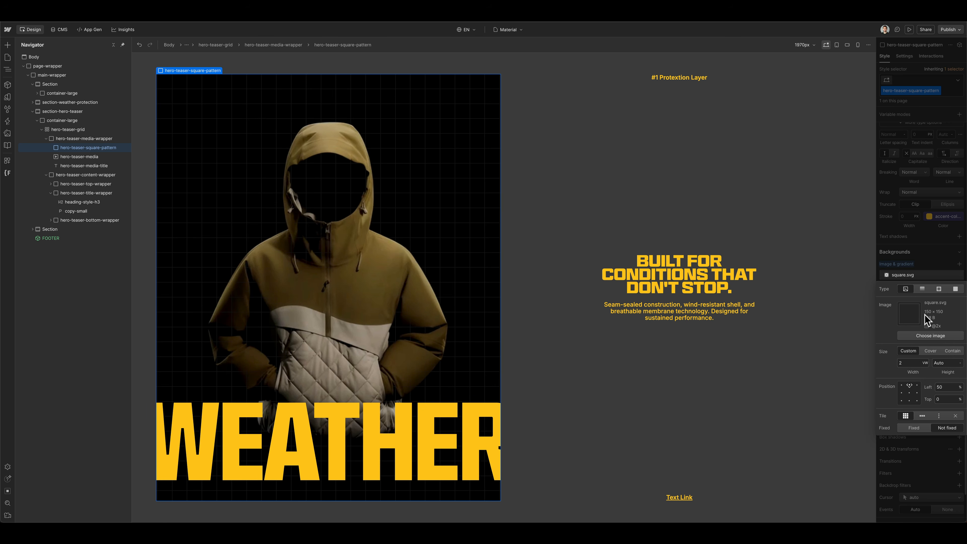
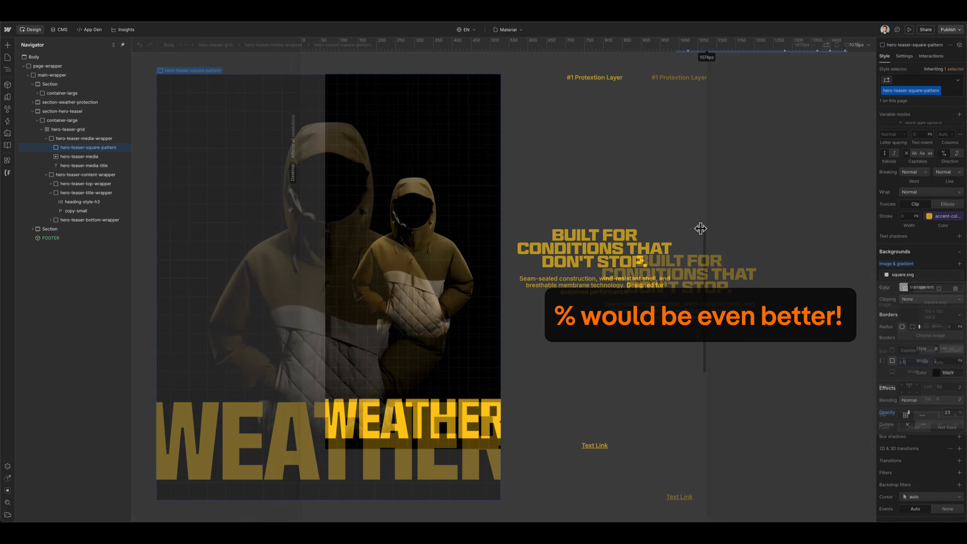
pyautogui.moveTo(680, 226); pyautogui.dragTo(863, 242)
# Step: Switch to the Figma layout and toggle the visibility of Rectangle 1953 and Rectangle 1952 to examine the gradient overlays on title and jacket
pyautogui.press('super+Tab')
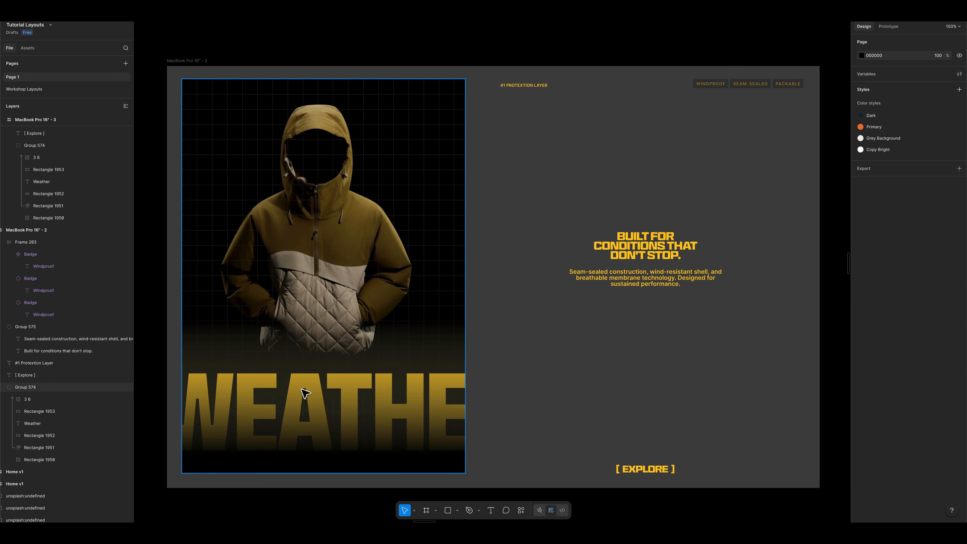
pyautogui.click(263, 396)
pyautogui.doubleClick(262, 396)
pyautogui.click(120, 411)
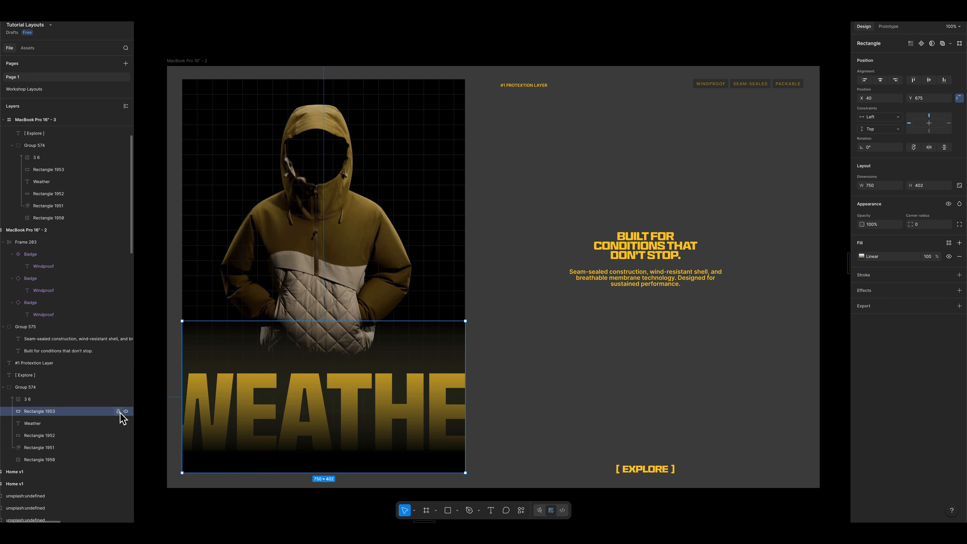
pyautogui.click(125, 411)
pyautogui.click(233, 367)
pyautogui.doubleClick(233, 364)
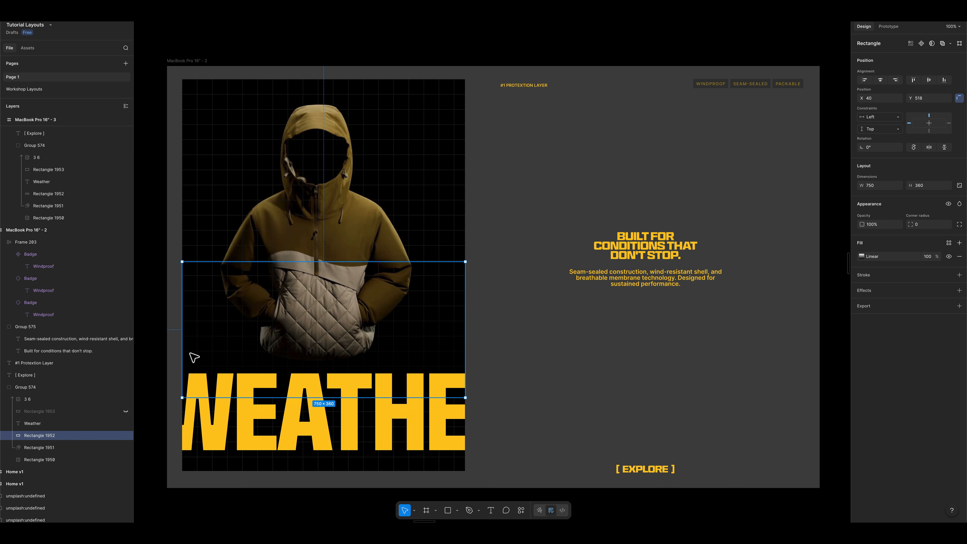
pyautogui.click(124, 435)
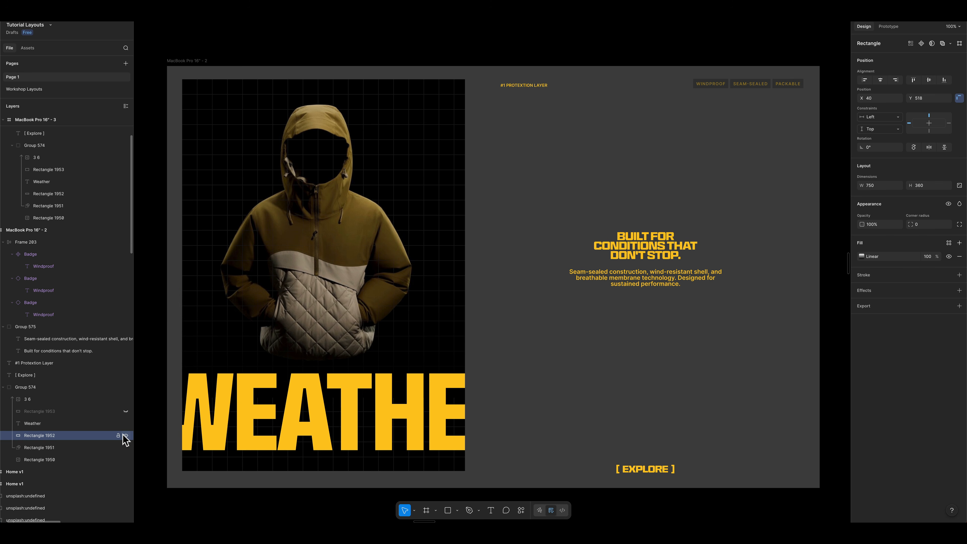
pyautogui.click(125, 435)
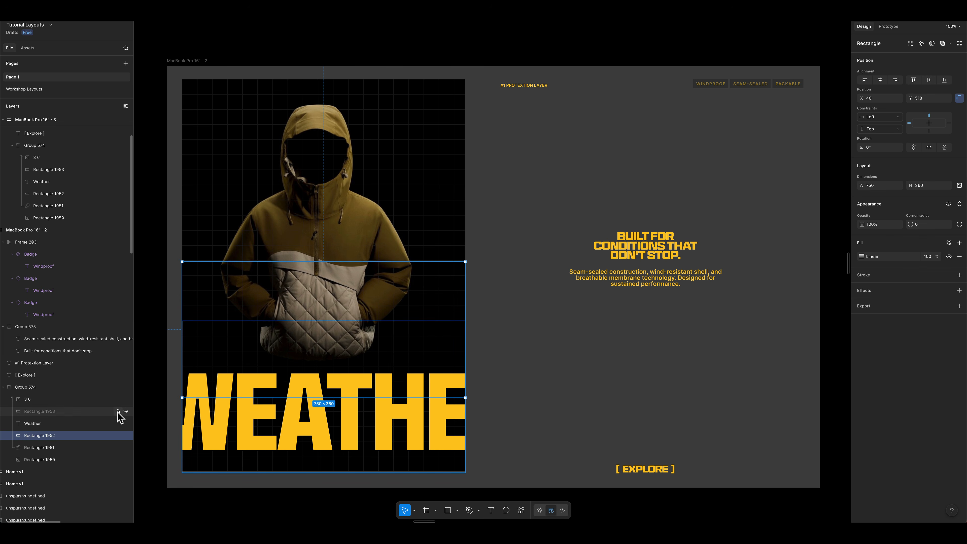
pyautogui.click(125, 410)
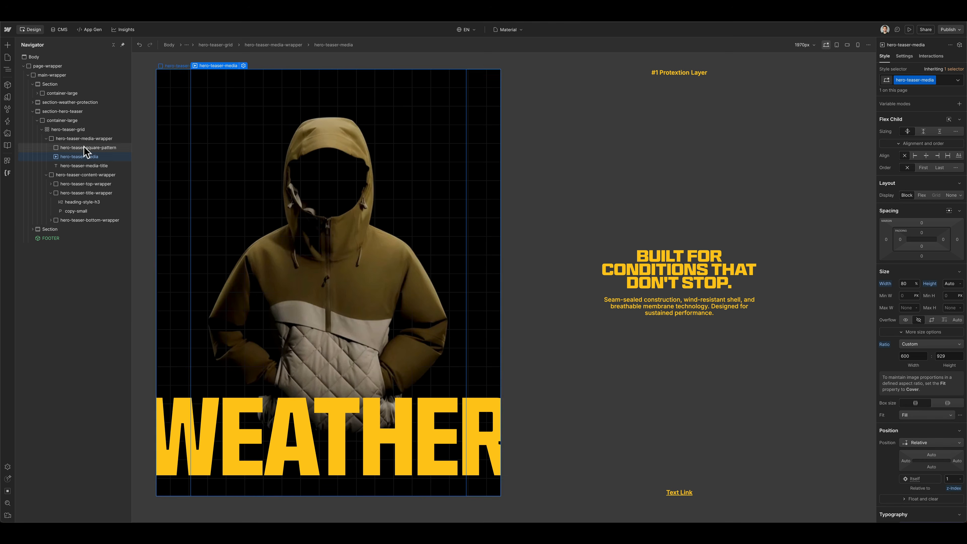
# Step: Switch back to Webflow and add a Div Block inside hero-teaser-media-wrapper
pyautogui.click(83, 138)
pyautogui.press('super+k')
pyautogui.write('d')
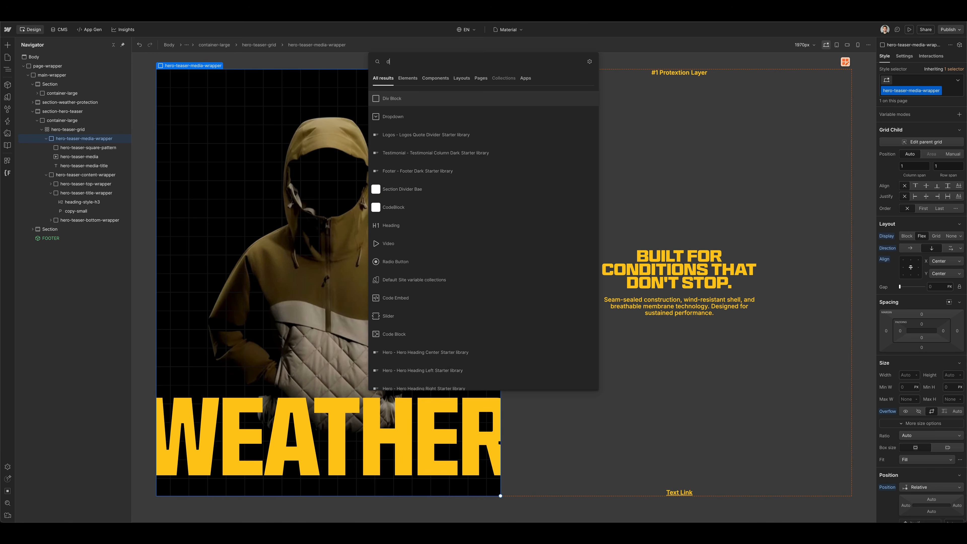
pyautogui.press('Return')
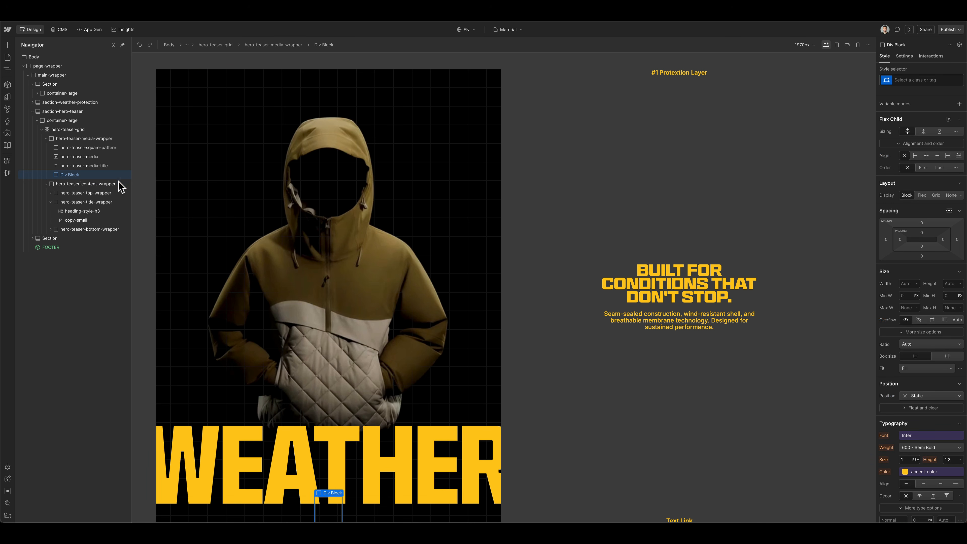
# Step: Enlarge the Designer interface to 150% and give the new Div Block the class hero-teaser-media-title-gradient
pyautogui.press('super+plus')
pyautogui.press('super+plus')
pyautogui.press('super+plus')
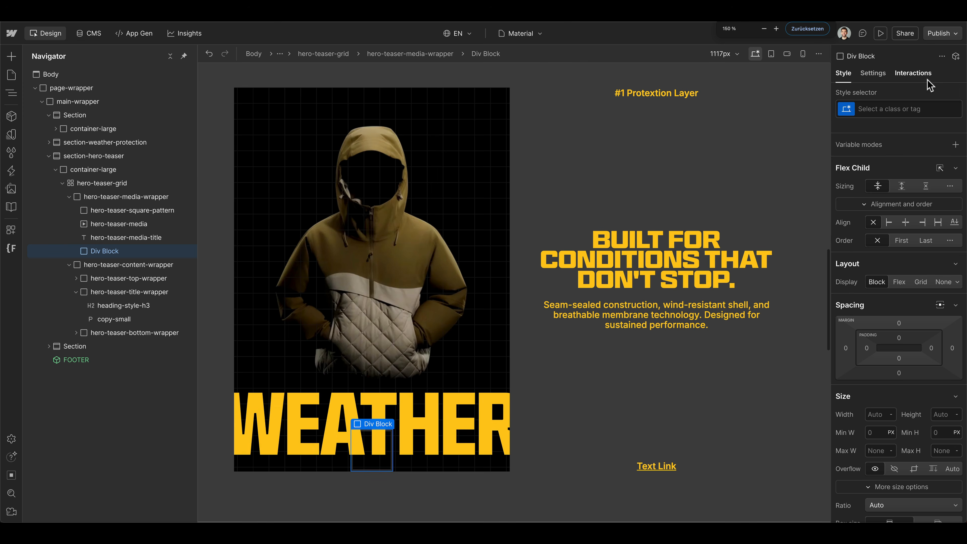
pyautogui.click(898, 108)
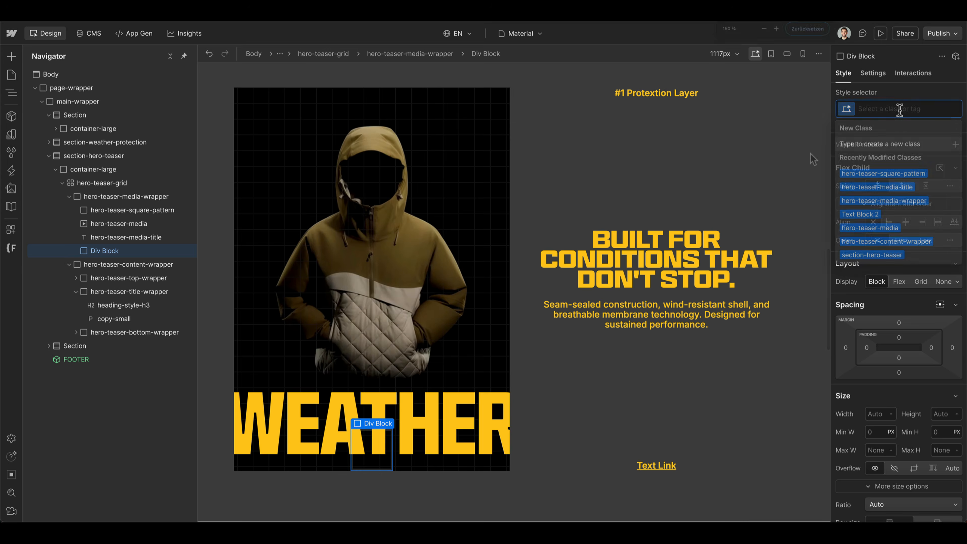
pyautogui.write('hero-teaser-media-title-gradient')
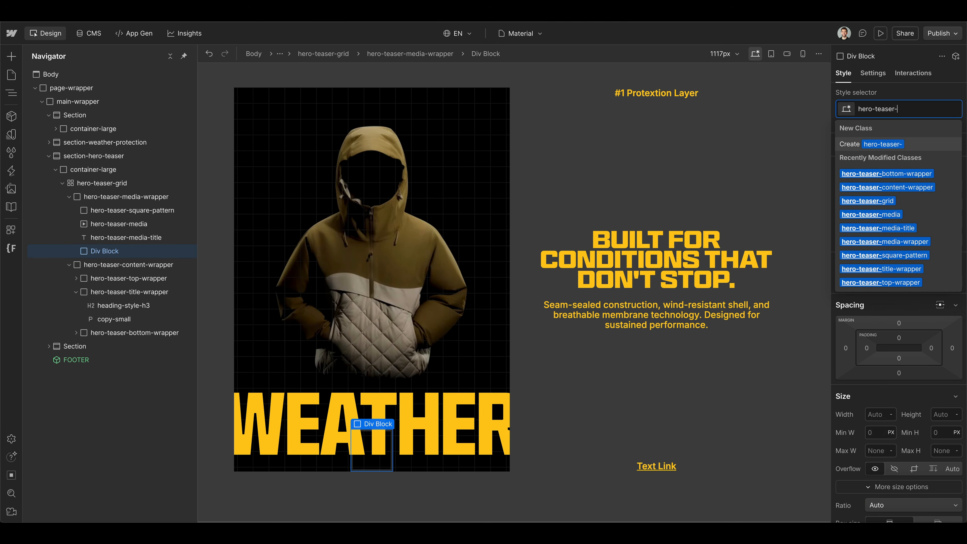
pyautogui.press('Return')
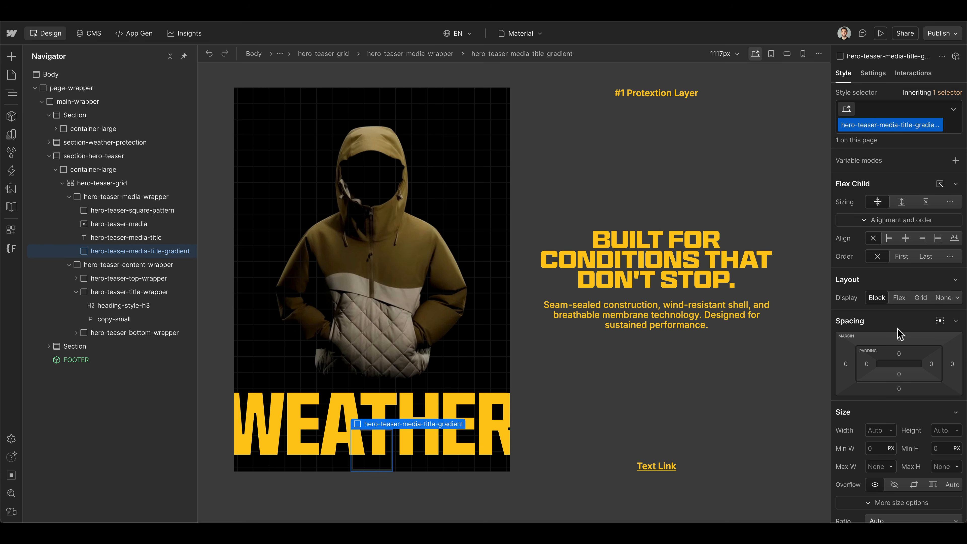
# Step: Position hero-teaser-media-title-gradient absolutely along the bottom edge of the media wrapper with a z-index of 2
pyautogui.scroll(-4, 899, 335)
pyautogui.scroll(-1, 905, 392)
pyautogui.click(902, 406)
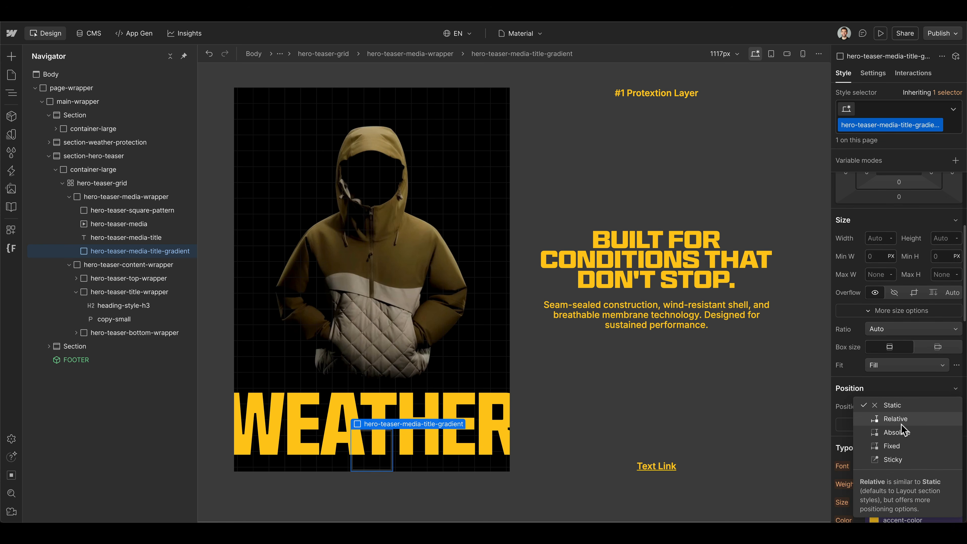
pyautogui.click(902, 431)
pyautogui.click(943, 474)
pyautogui.write('2')
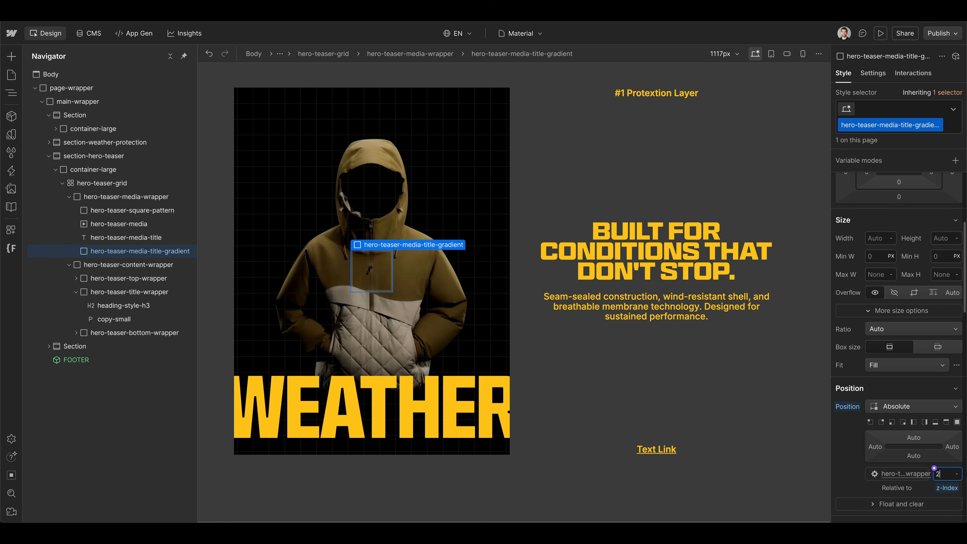
pyautogui.click(935, 421)
# Step: Set the height of hero-teaser-media-title-gradient to 23% so that it covers the Weather title
pyautogui.click(942, 237)
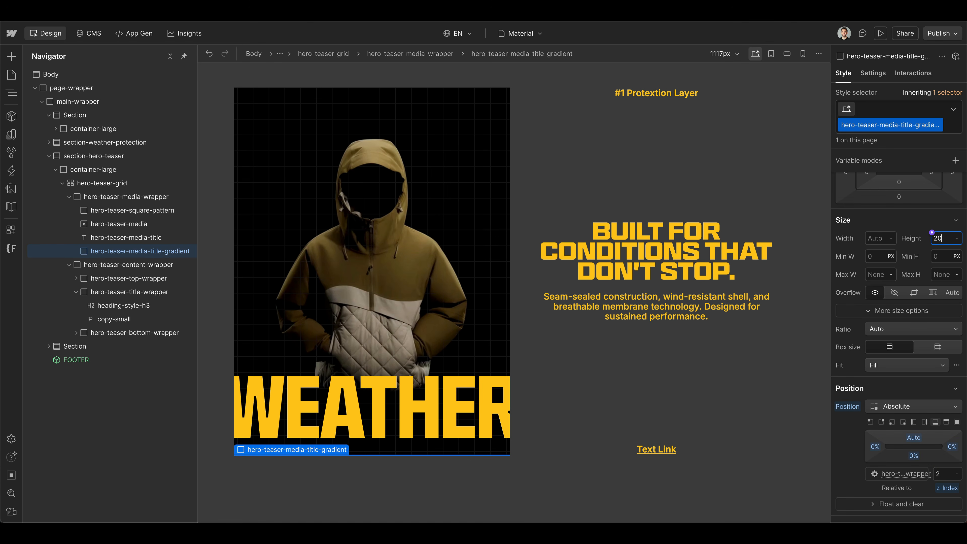
pyautogui.write('20%')
pyautogui.press('Return')
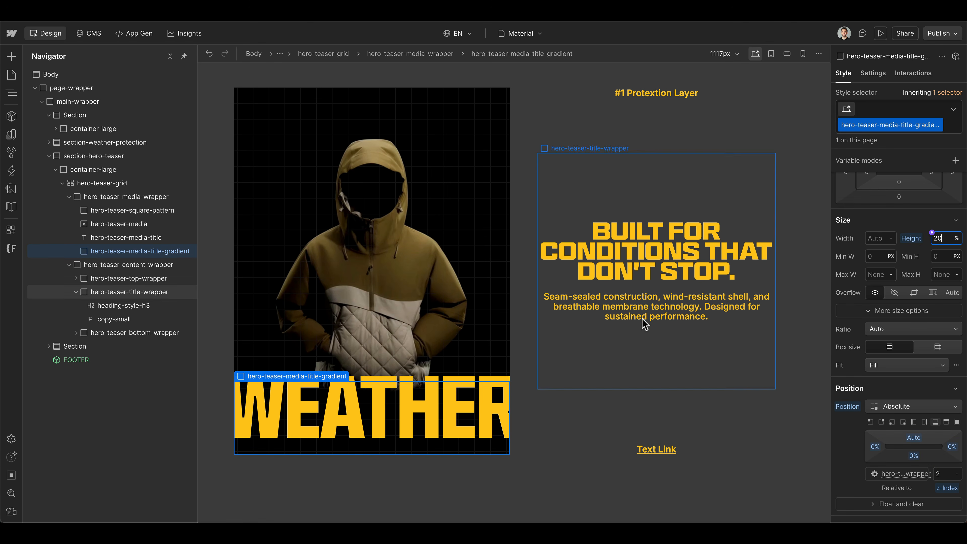
pyautogui.press('Up')
pyautogui.press('Up')
pyautogui.press('Up')
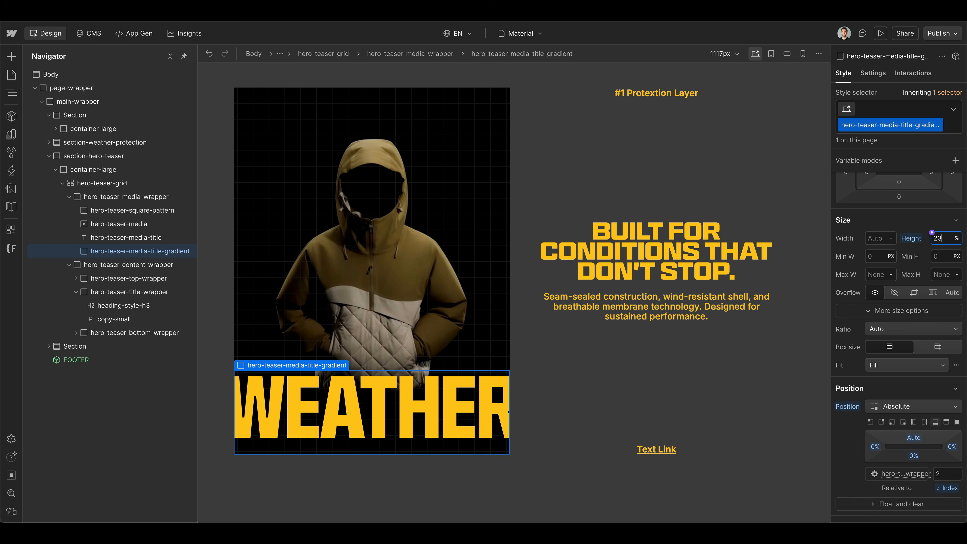
pyautogui.scroll(-3, 914, 354)
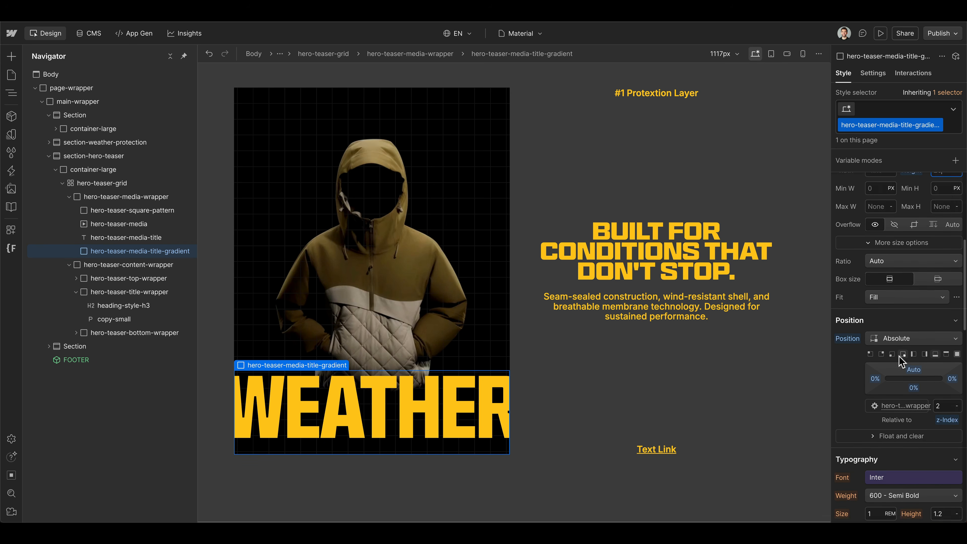
pyautogui.scroll(3, 921, 262)
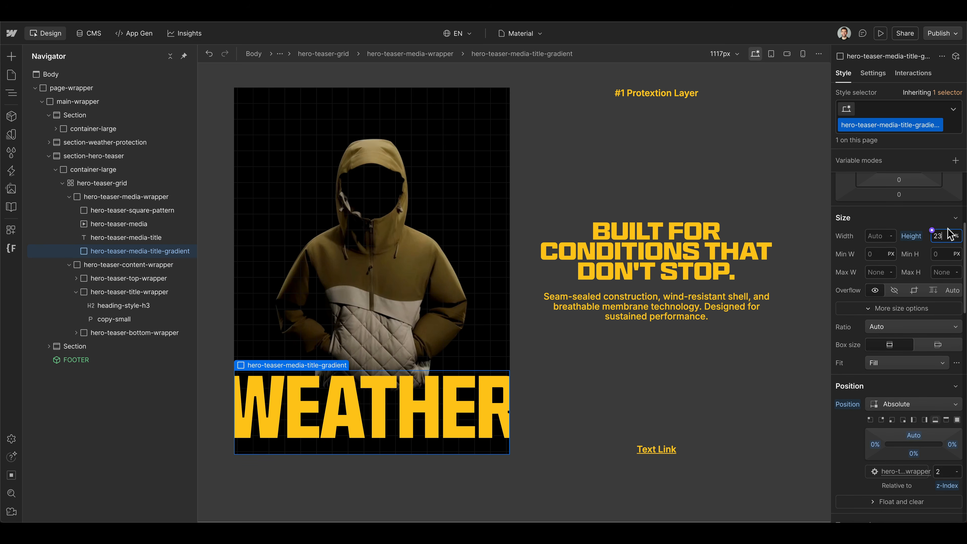
# Step: Add a linear gradient background to hero-teaser-media-title-gradient and reverse it to run from white down to black
pyautogui.scroll(-5, 913, 289)
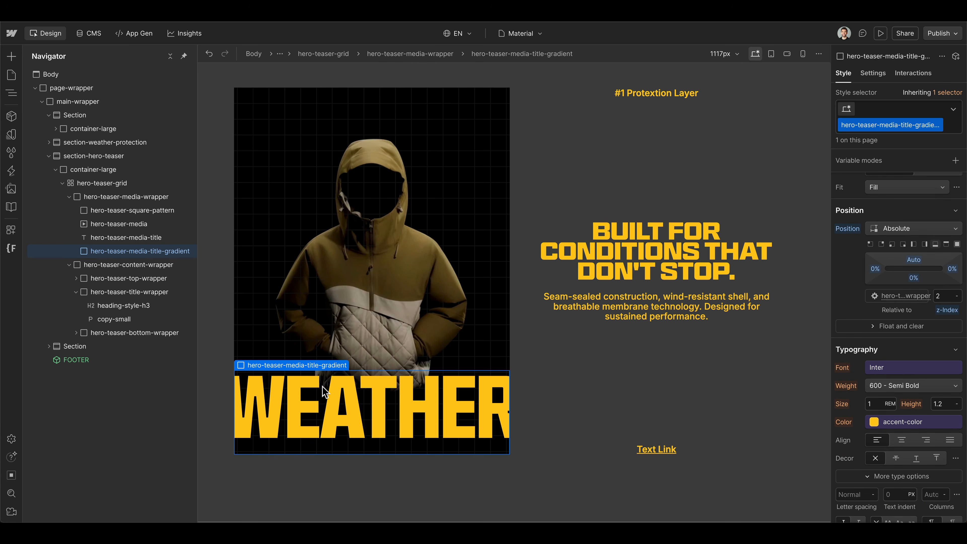
pyautogui.scroll(-2, 910, 368)
pyautogui.scroll(-7, 898, 327)
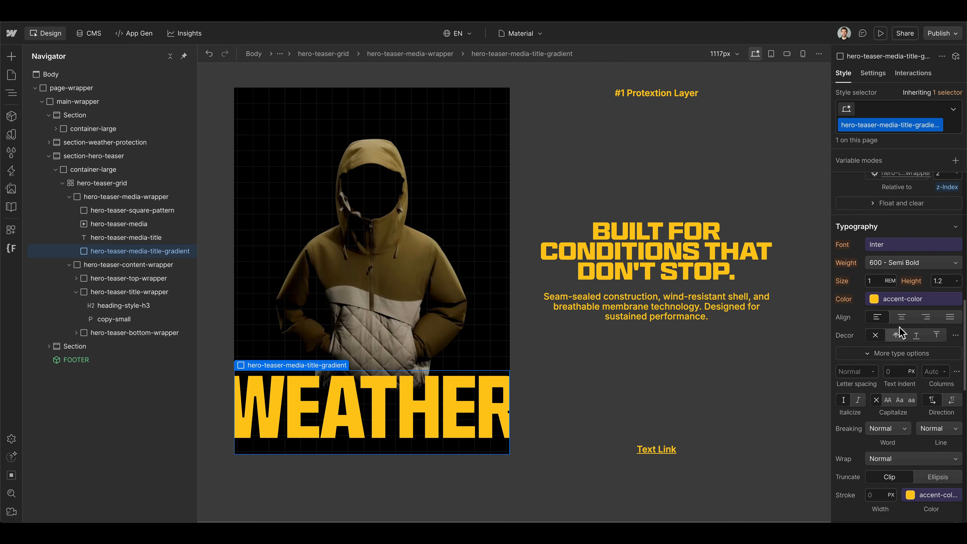
pyautogui.click(954, 327)
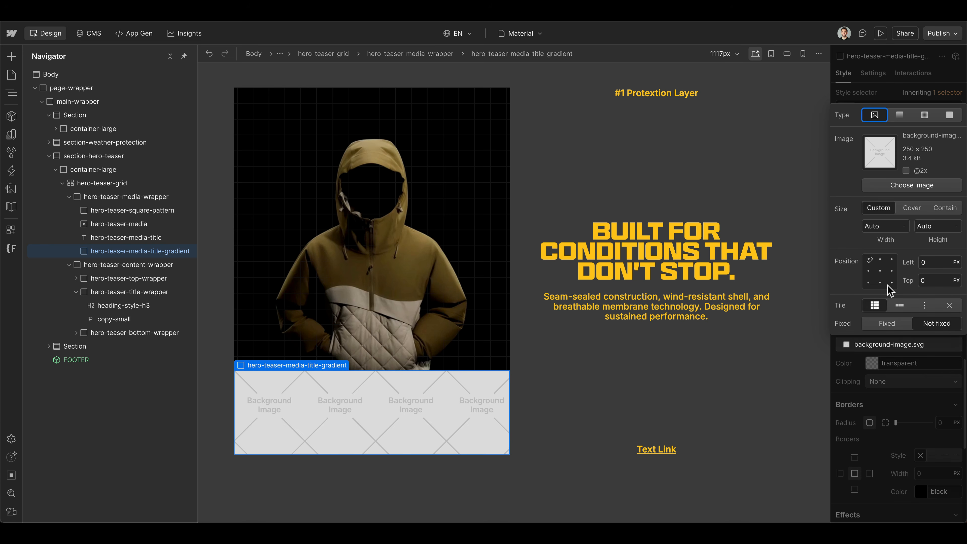
pyautogui.click(906, 116)
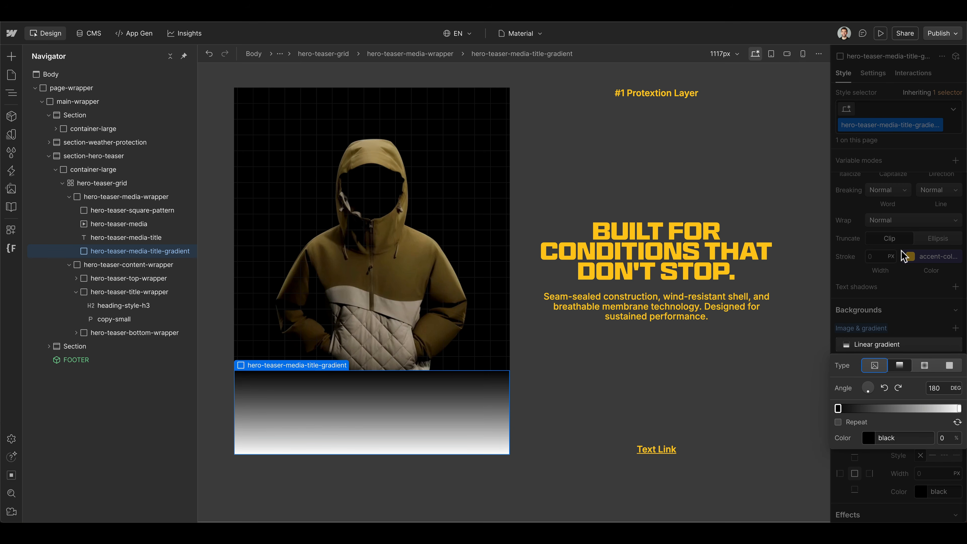
pyautogui.click(957, 421)
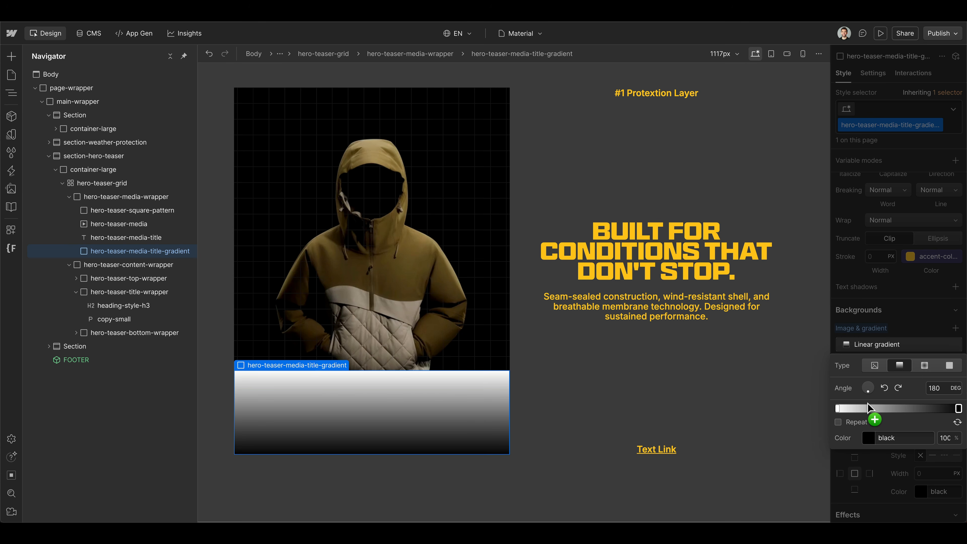
# Step: Change the gradient's white start stop to #ac9c6b with an alpha of 0
pyautogui.click(868, 438)
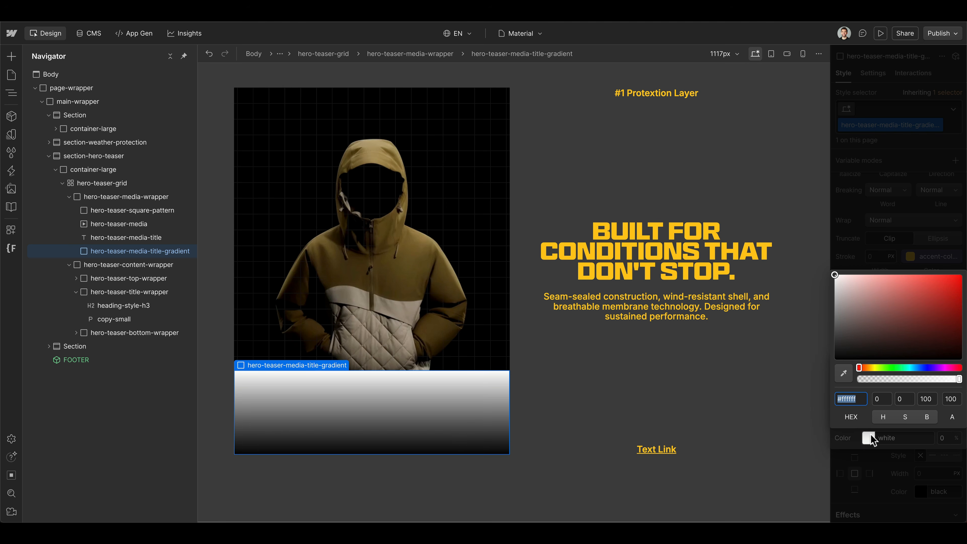
pyautogui.moveTo(868, 380); pyautogui.dragTo(803, 376)
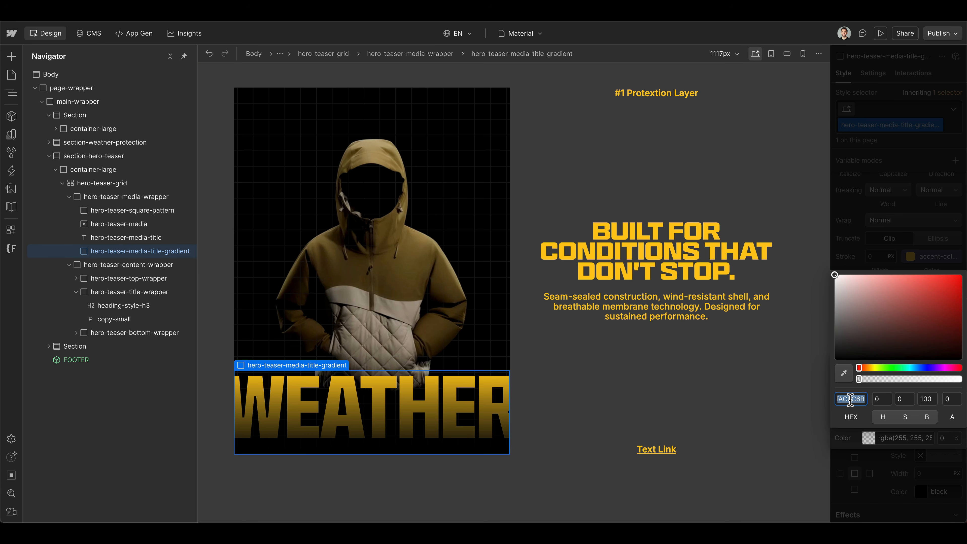
pyautogui.press('Return')
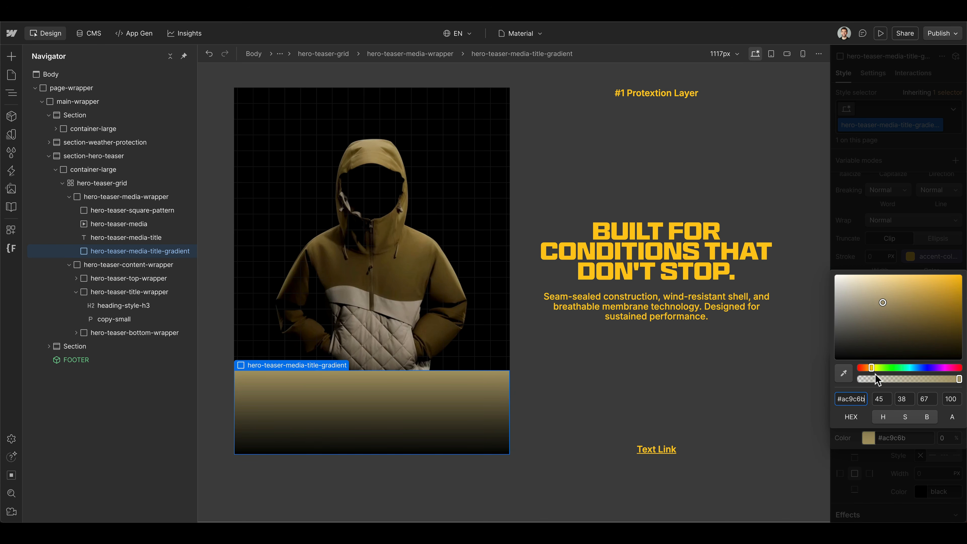
pyautogui.click(848, 379)
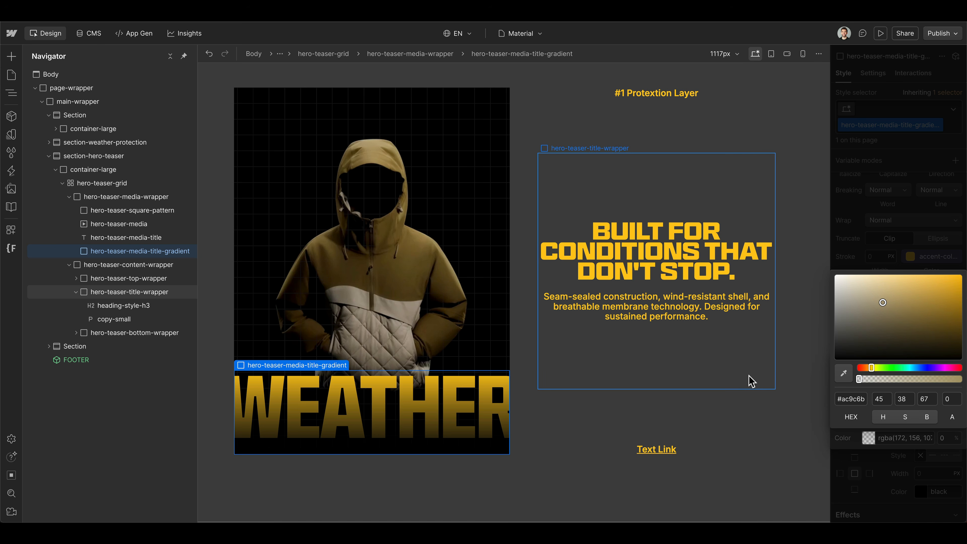
# Step: Switch to the Figma layout and examine the color stops of the linear fill on Rectangle 1953
pyautogui.hotkey('ctrl', 'Right')
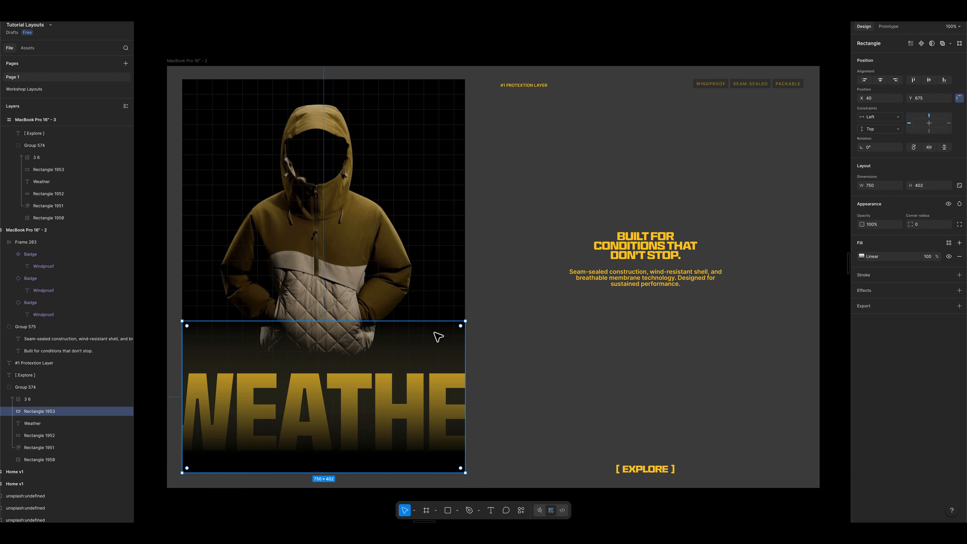
pyautogui.click(861, 257)
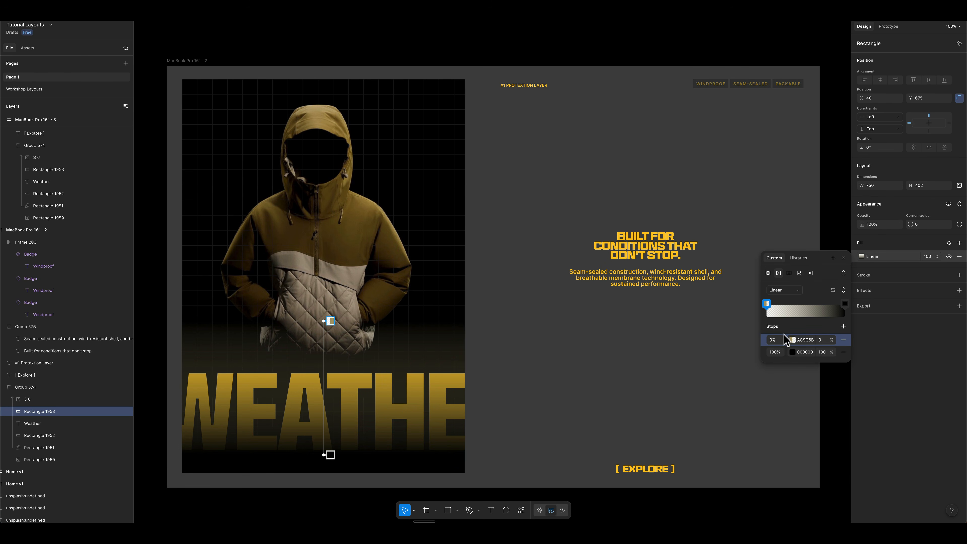
pyautogui.click(792, 339)
pyautogui.moveTo(707, 376); pyautogui.dragTo(688, 389)
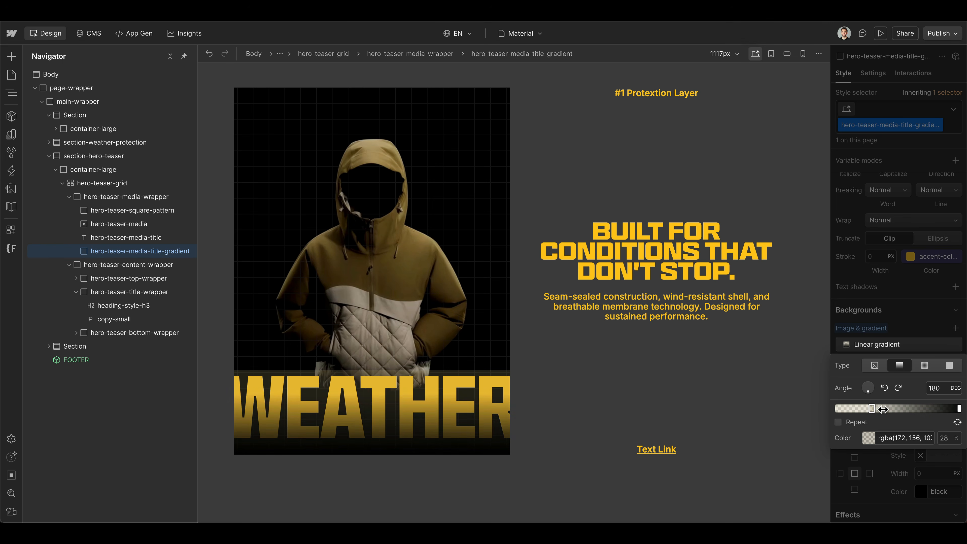
# Step: Back in Webflow, set the gradient's start stop to the transparent variable and place the semi-transparent #ac9c6b middle stop at 31%
pyautogui.moveTo(883, 409); pyautogui.dragTo(881, 409)
pyautogui.click(838, 409)
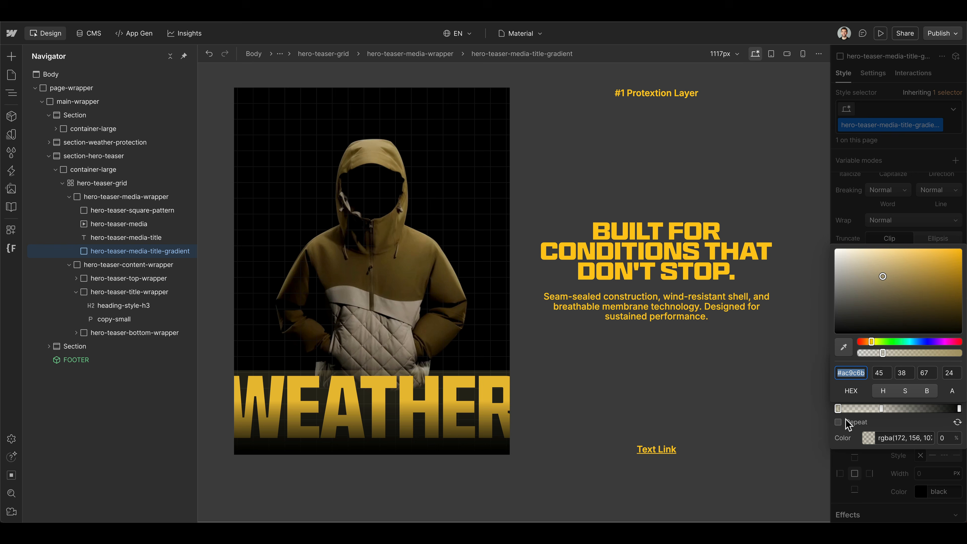
pyautogui.click(863, 433)
pyautogui.click(863, 434)
pyautogui.click(865, 357)
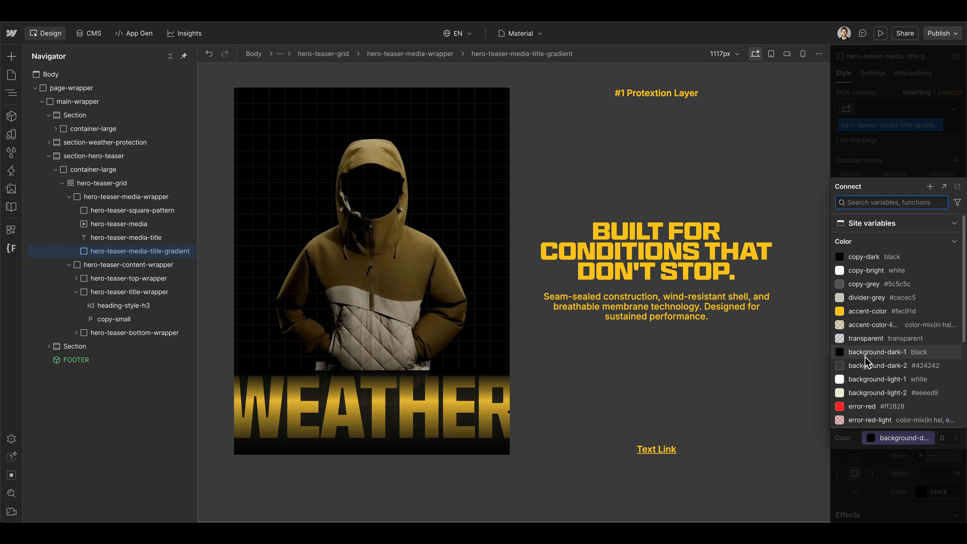
pyautogui.scroll(-1, 868, 385)
pyautogui.click(865, 316)
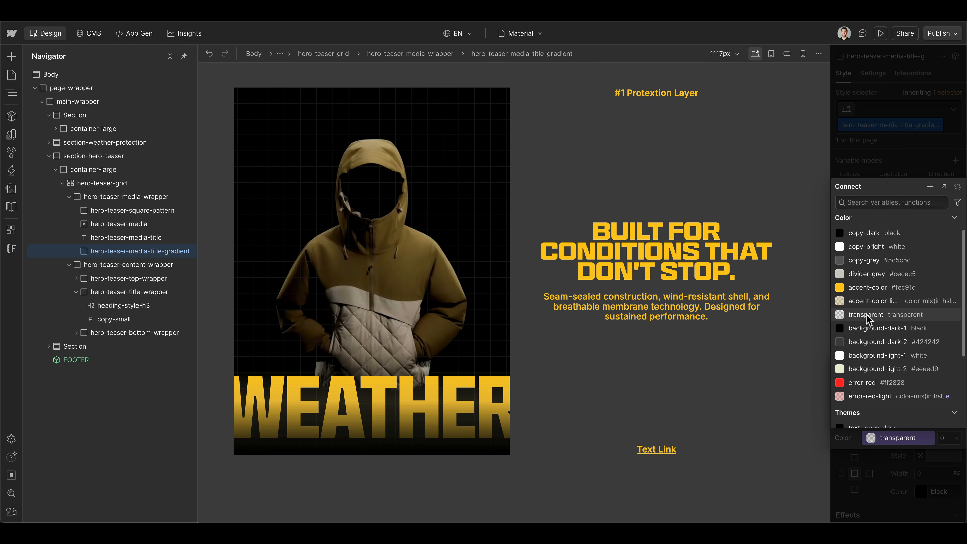
pyautogui.moveTo(882, 407)
pyautogui.mouseDown()
pyautogui.moveTo(893, 408)
pyautogui.moveTo(874, 408)
pyautogui.mouseUp()
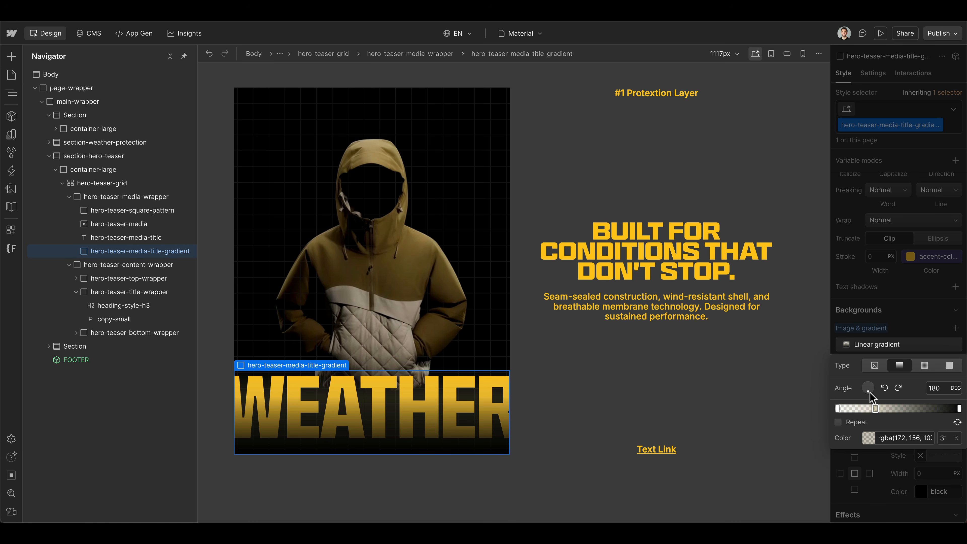
pyautogui.click(883, 344)
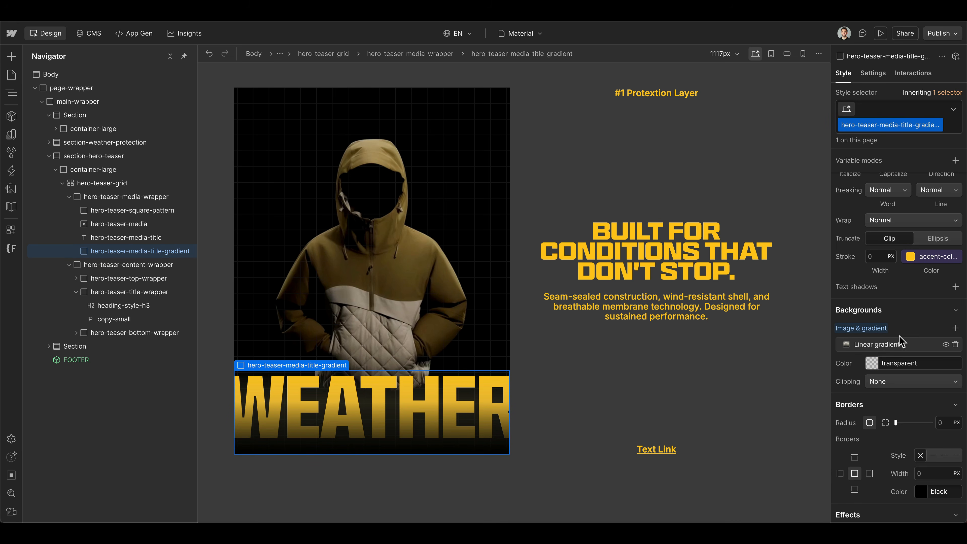
# Step: Set the height of hero-teaser-media-title-gradient to 40% and adjust the black end stop of its linear gradient
pyautogui.scroll(5, 906, 331)
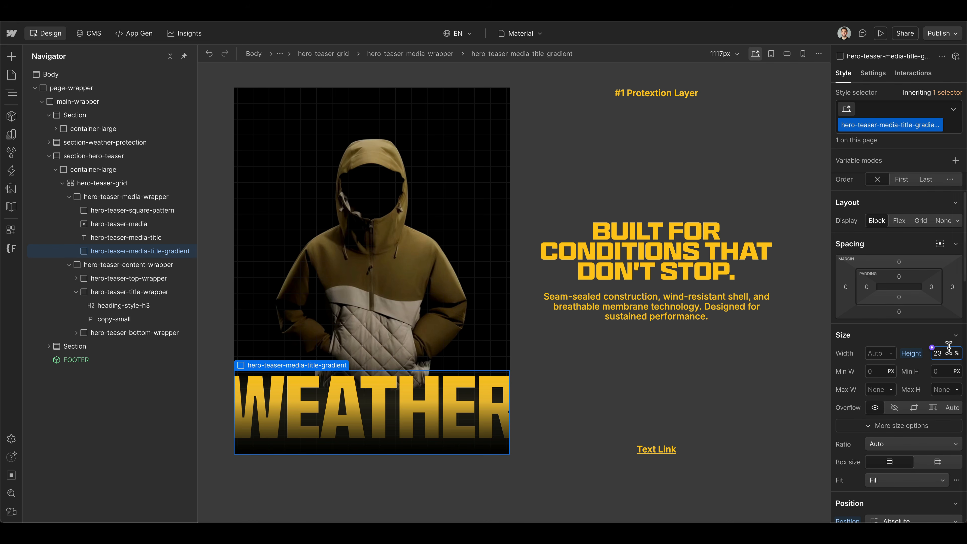
pyautogui.hotkey('shift', 'Up')
pyautogui.hotkey('shift', 'Up')
pyautogui.hotkey('shift', 'Up')
pyautogui.hotkey('shift', 'Down')
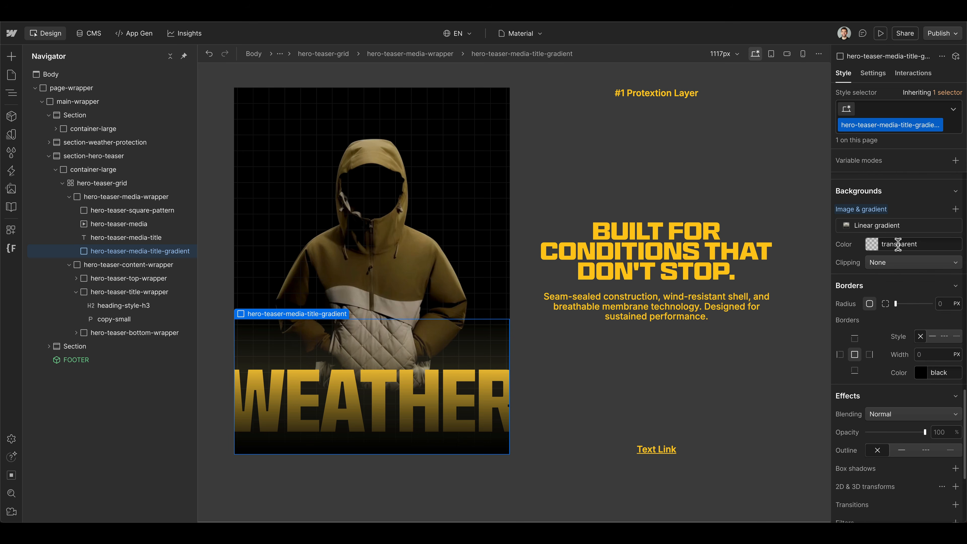
pyautogui.click(897, 225)
pyautogui.click(957, 291)
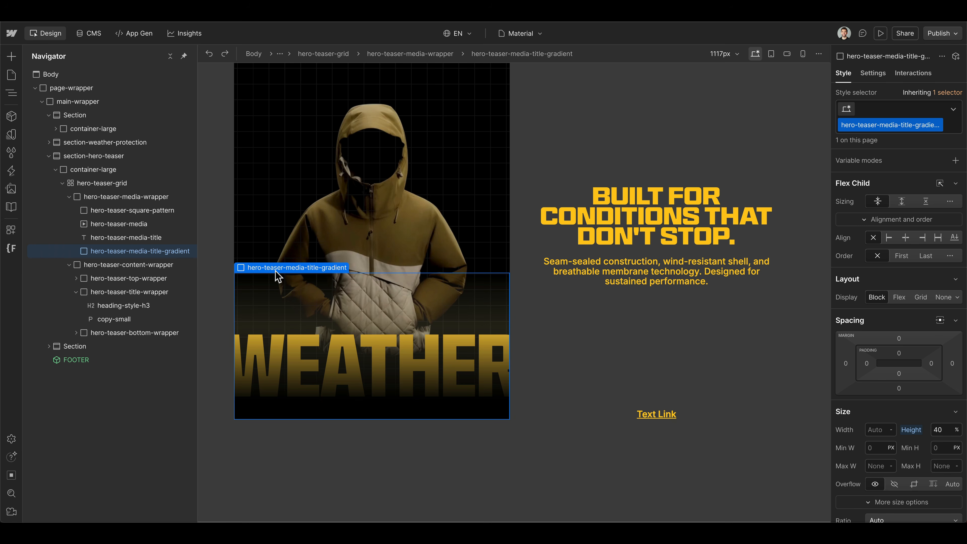
# Step: Duplicate the hero-teaser-media-title-gradient div, duplicate its class and rename the copied class hero-teaser-pattern-gradient
pyautogui.hotkey('ctrl', 'd')
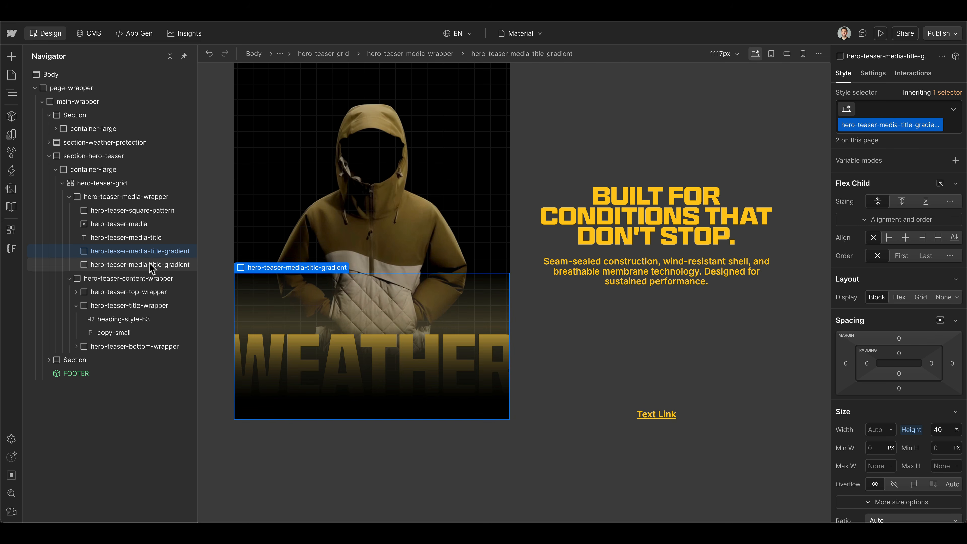
pyautogui.click(938, 125)
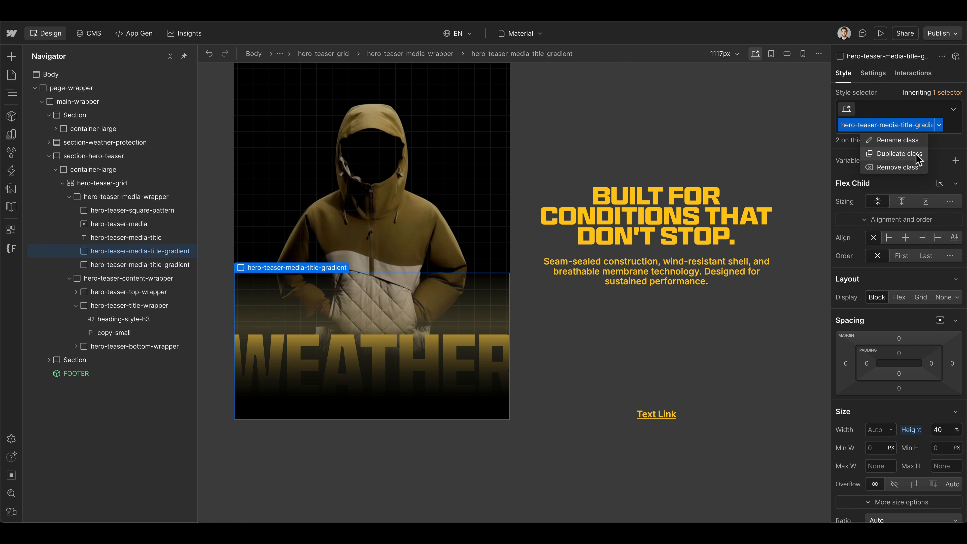
pyautogui.click(929, 152)
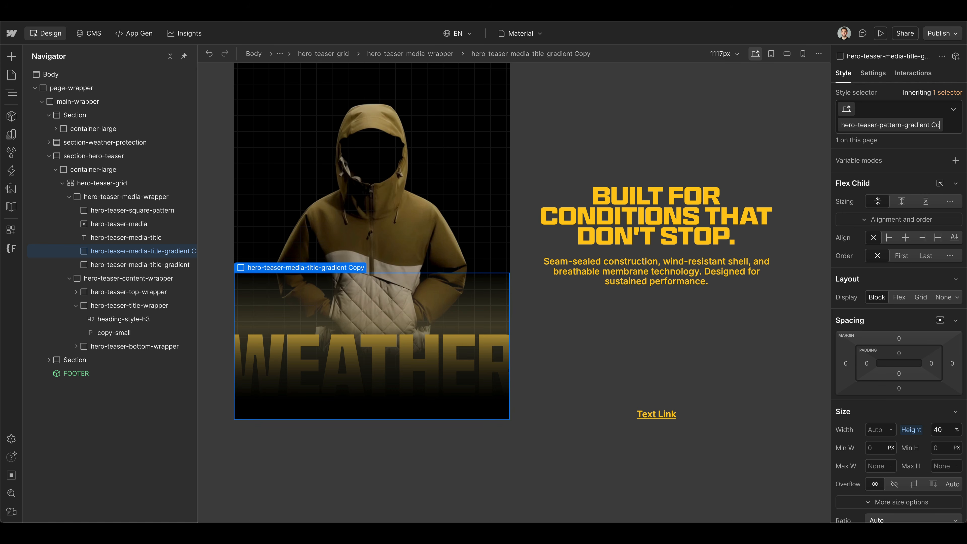
pyautogui.press('Return')
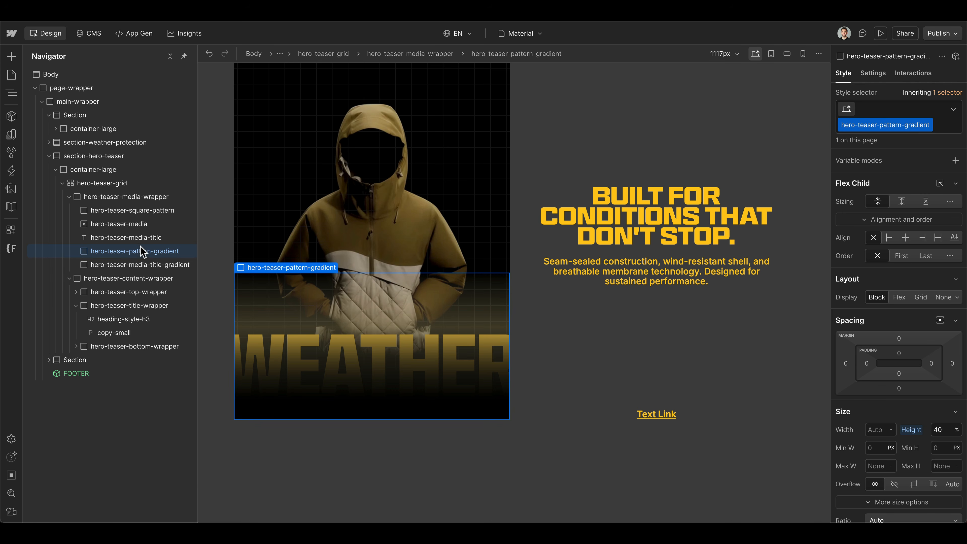
# Step: Move hero-teaser-pattern-gradient directly after hero-teaser-square-pattern, behind the jacket media, and set its z-index to 0
pyautogui.moveTo(140, 251); pyautogui.dragTo(148, 215)
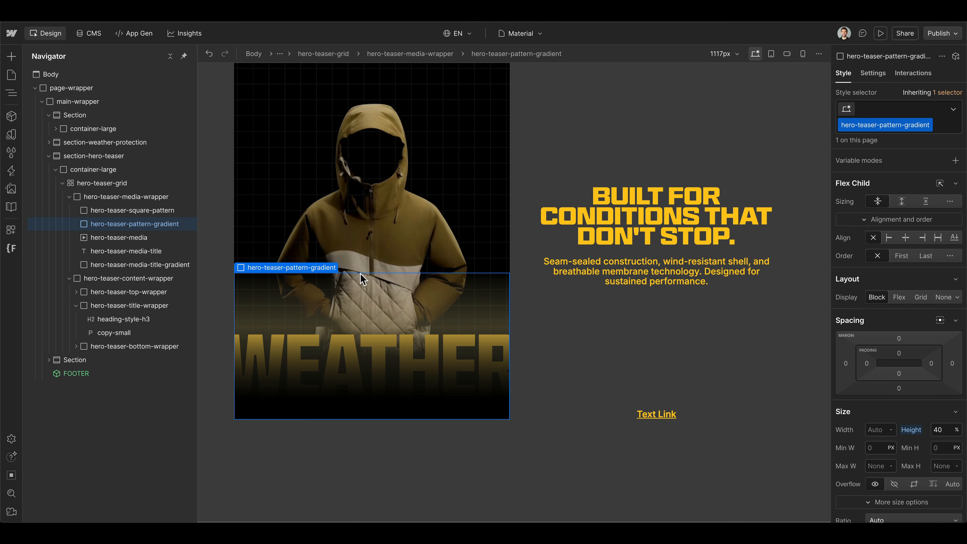
pyautogui.scroll(-7, 914, 362)
pyautogui.click(946, 388)
pyautogui.write('0')
pyautogui.scroll(-1, 939, 400)
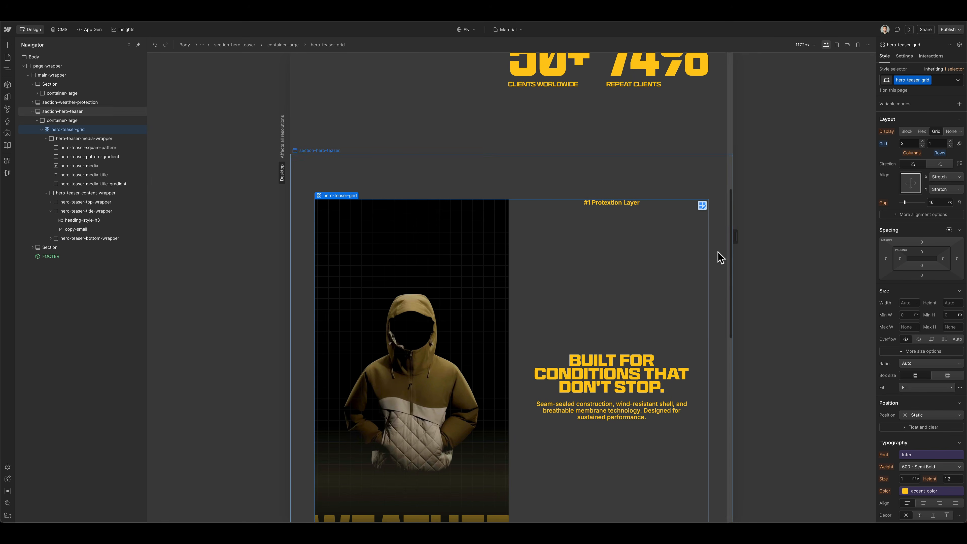
# Step: Check how the hero teaser scales by resizing the canvas to 1112 px and 1506 px wide
pyautogui.scroll(-3, 718, 252)
pyautogui.moveTo(735, 238); pyautogui.dragTo(623, 237)
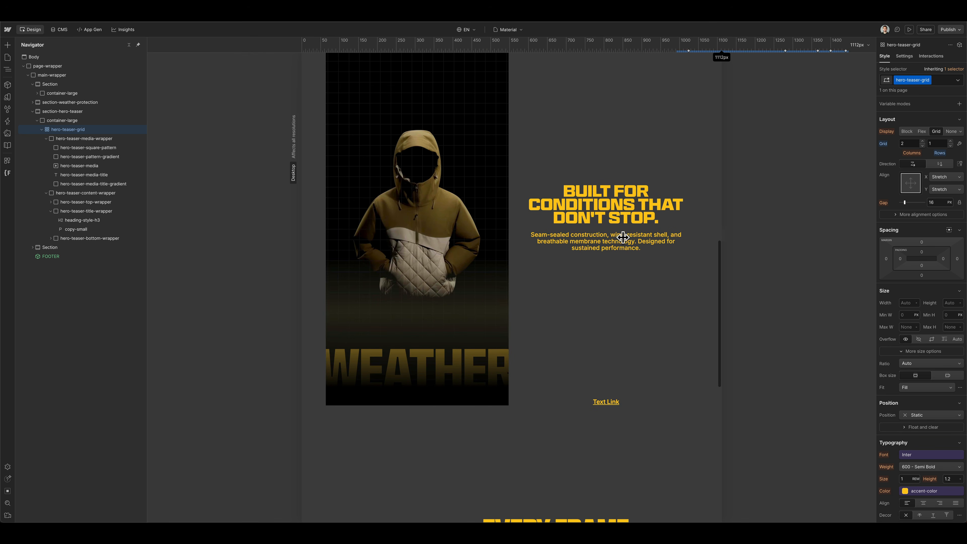
pyautogui.scroll(2, 449, 329)
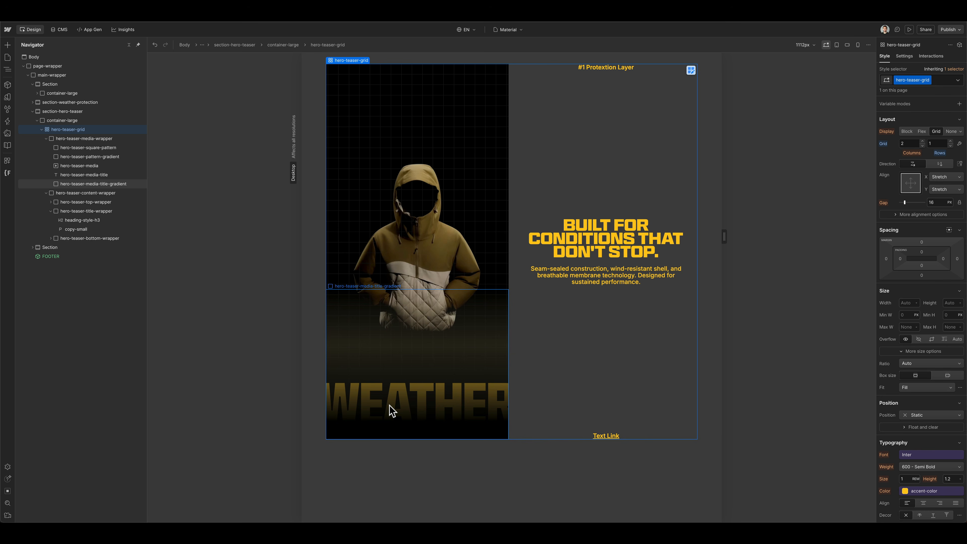
pyautogui.moveTo(724, 240); pyautogui.dragTo(797, 237)
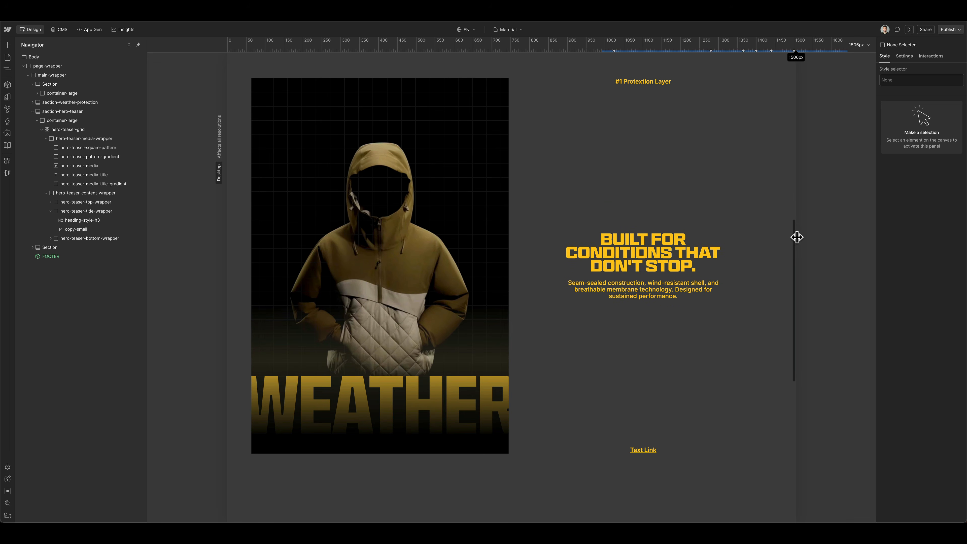
# Step: Wrap hero-teaser-pattern-gradient in a div block and nest the media, media title and title gradient inside it
pyautogui.click(79, 158)
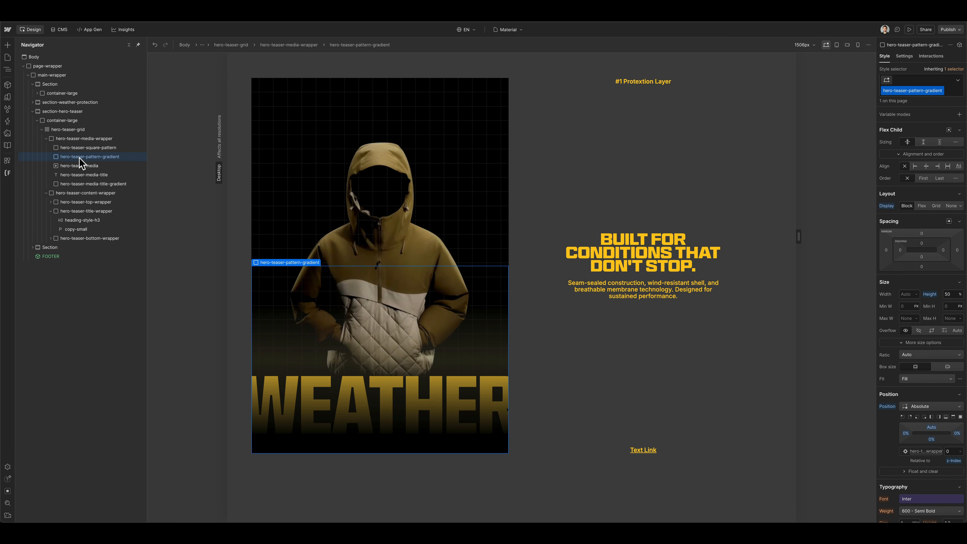
pyautogui.press('alt+super+g')
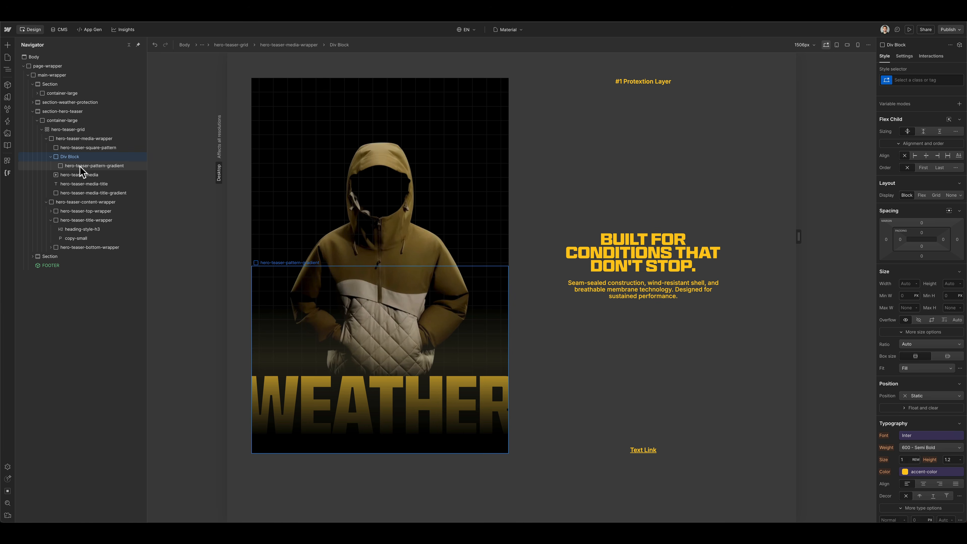
pyautogui.moveTo(78, 175)
pyautogui.mouseDown()
pyautogui.moveTo(74, 164)
pyautogui.moveTo(75, 179)
pyautogui.mouseUp()
pyautogui.click(70, 157)
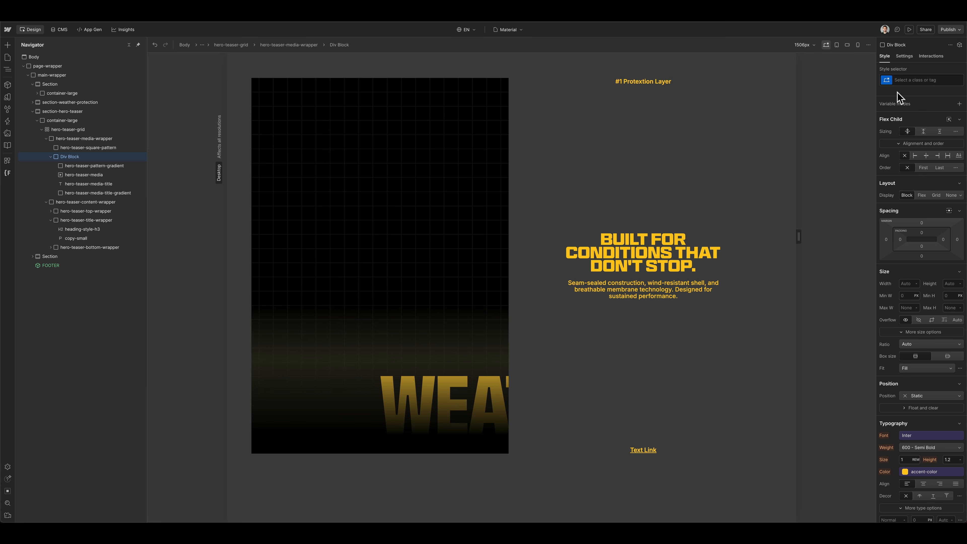
# Step: Give the new wrapping div the class hero-teaser-media-inner and set its width to 100%
pyautogui.click(921, 81)
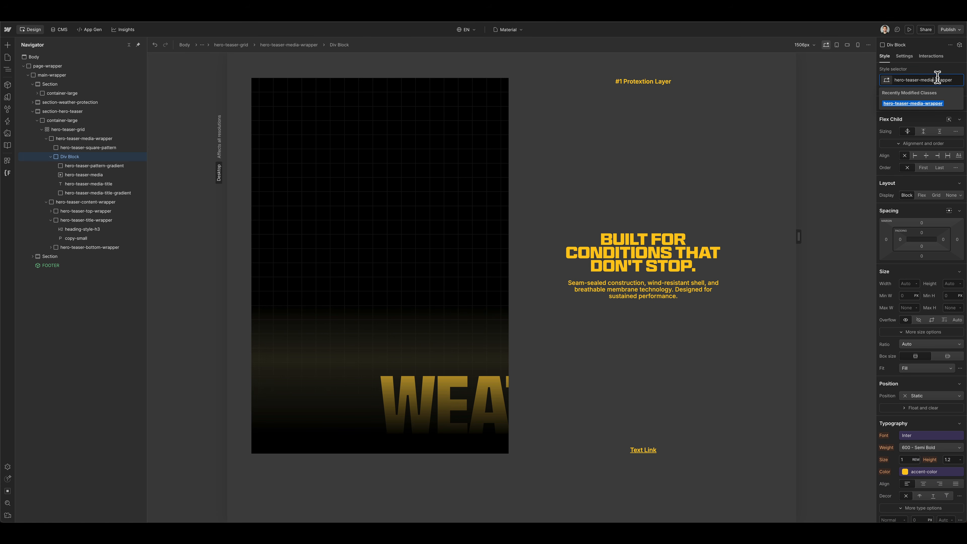
pyautogui.write('-inner')
pyautogui.press('Return')
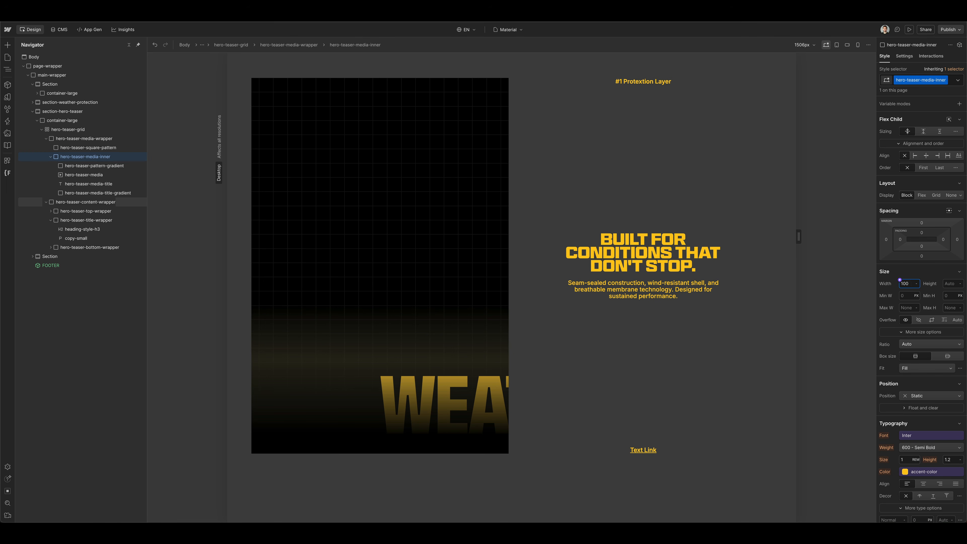
pyautogui.write('%')
pyautogui.press('Return')
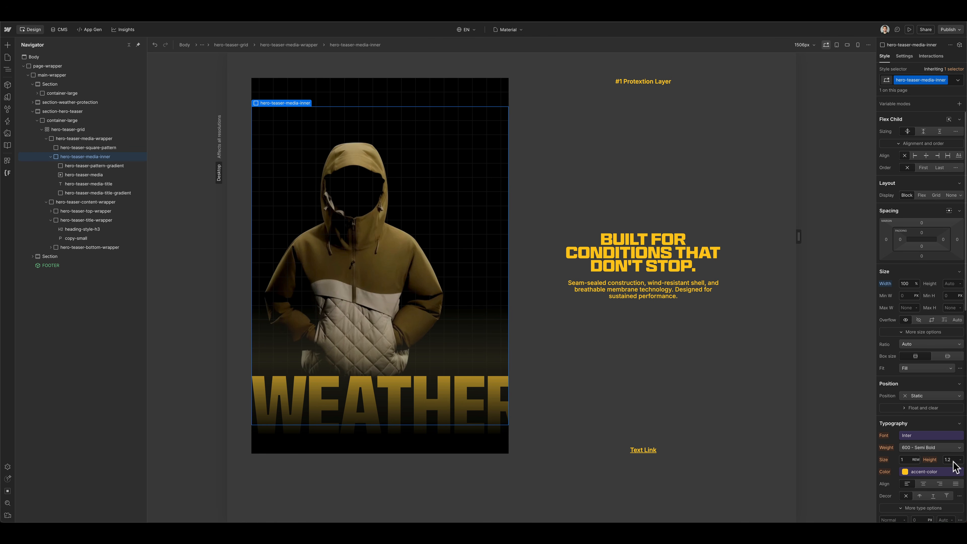
# Step: Position hero-teaser-media-inner relative and make it a vertical flex container with centered children
pyautogui.click(925, 384)
pyautogui.click(926, 398)
pyautogui.click(923, 385)
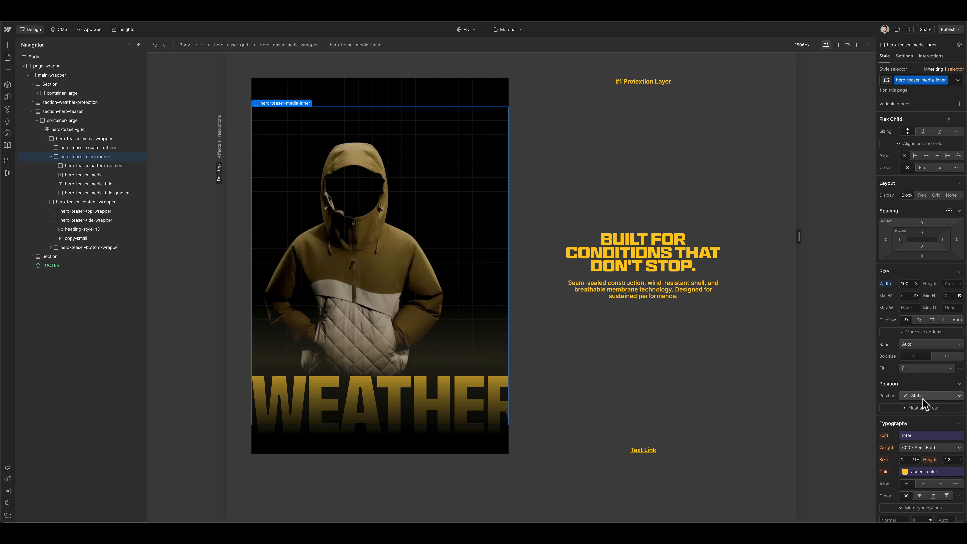
pyautogui.click(923, 396)
pyautogui.click(924, 406)
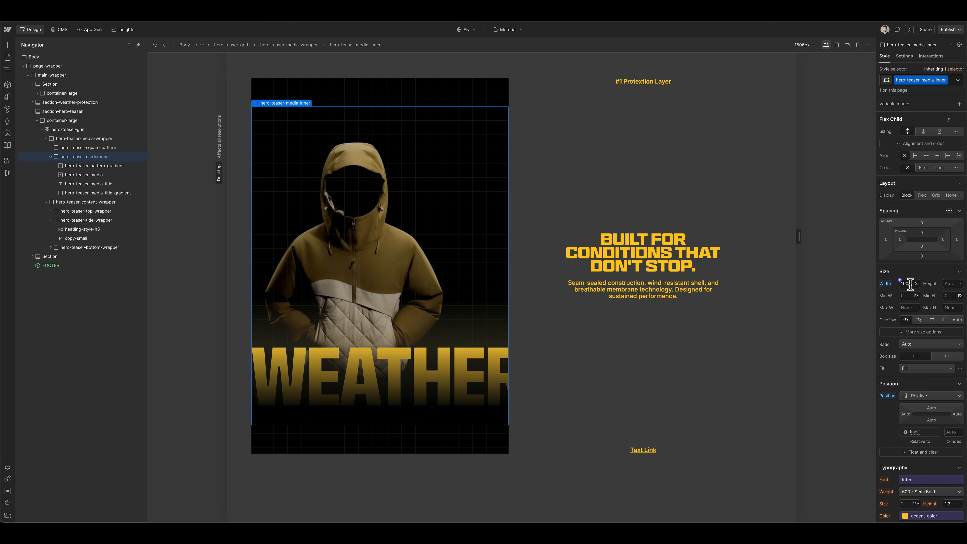
pyautogui.click(922, 195)
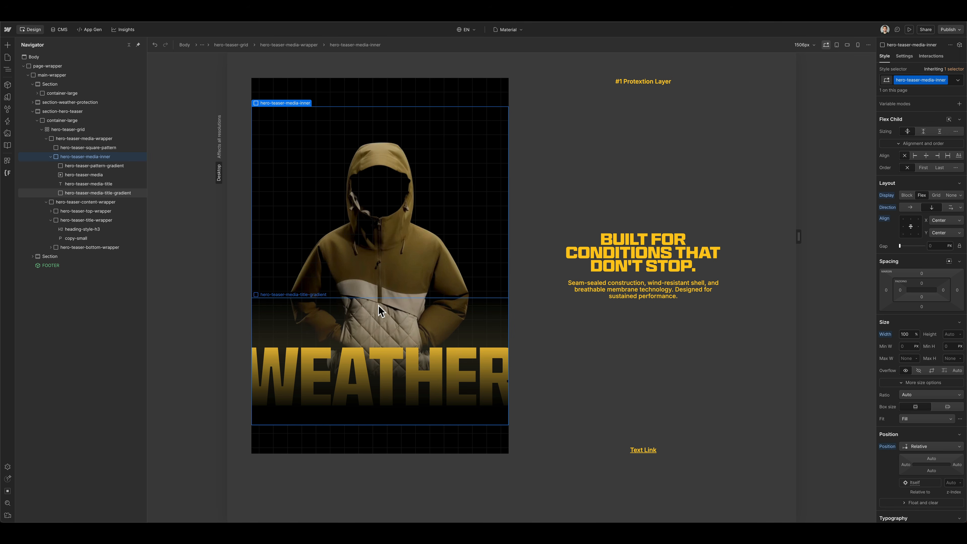
# Step: Check the teaser's media column on a wider canvas and in preview at up to 2072 px
pyautogui.click(98, 140)
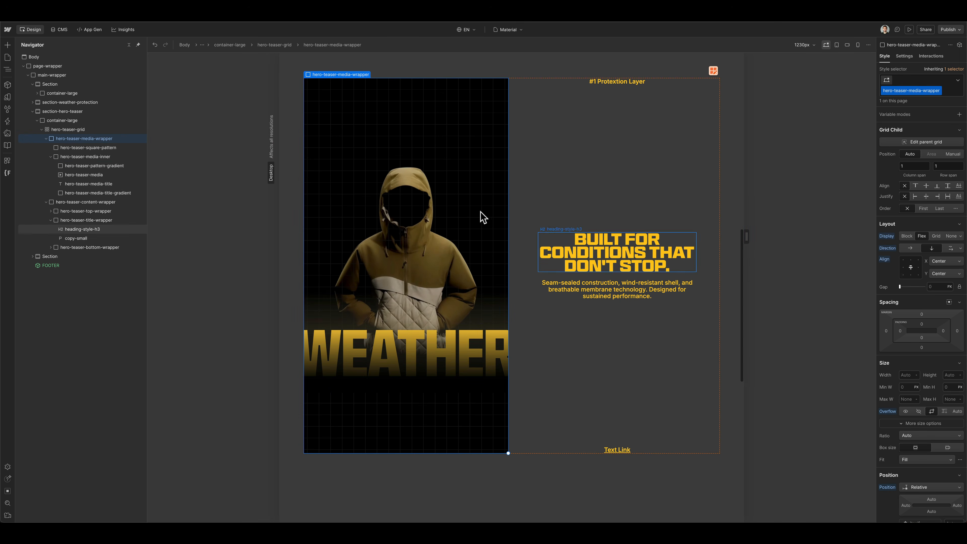
pyautogui.moveTo(746, 238); pyautogui.dragTo(855, 242)
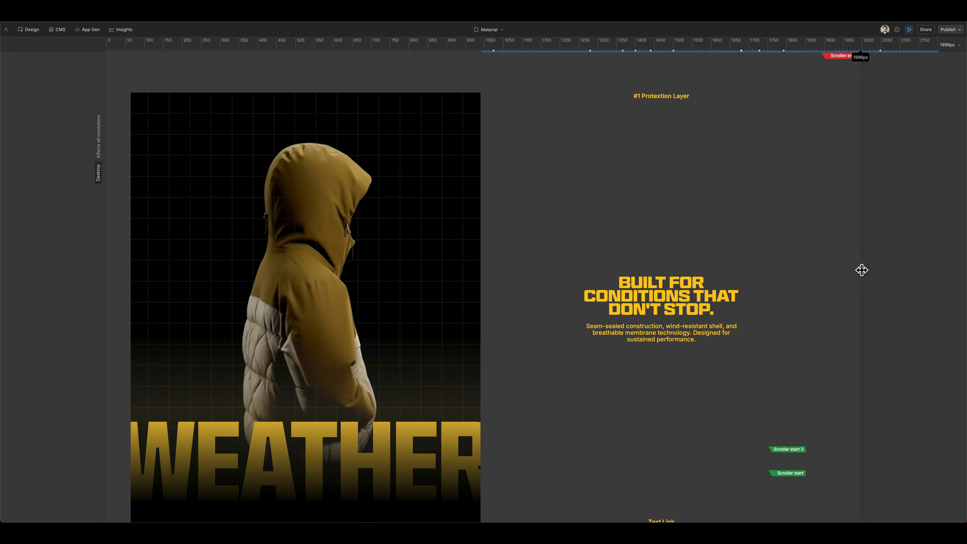
pyautogui.moveTo(862, 270)
pyautogui.mouseDown()
pyautogui.moveTo(711, 271)
pyautogui.moveTo(876, 271)
pyautogui.mouseUp()
pyautogui.scroll(-5, 643, 283)
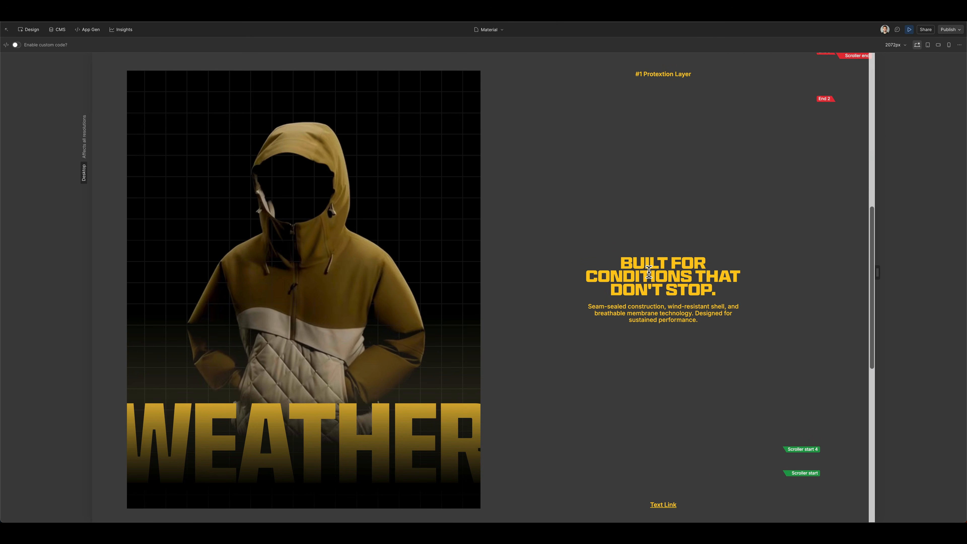
pyautogui.click(909, 30)
# Step: Add a brightness filter to hero-teaser-media, adjust its amount and compare the jacket with the Figma layout
pyautogui.scroll(-10, 905, 198)
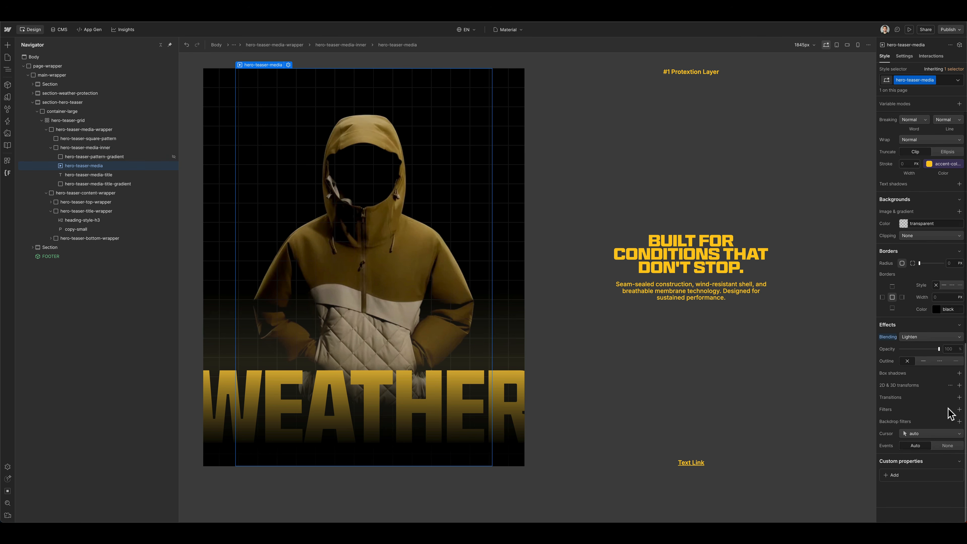
pyautogui.click(959, 409)
pyautogui.click(924, 435)
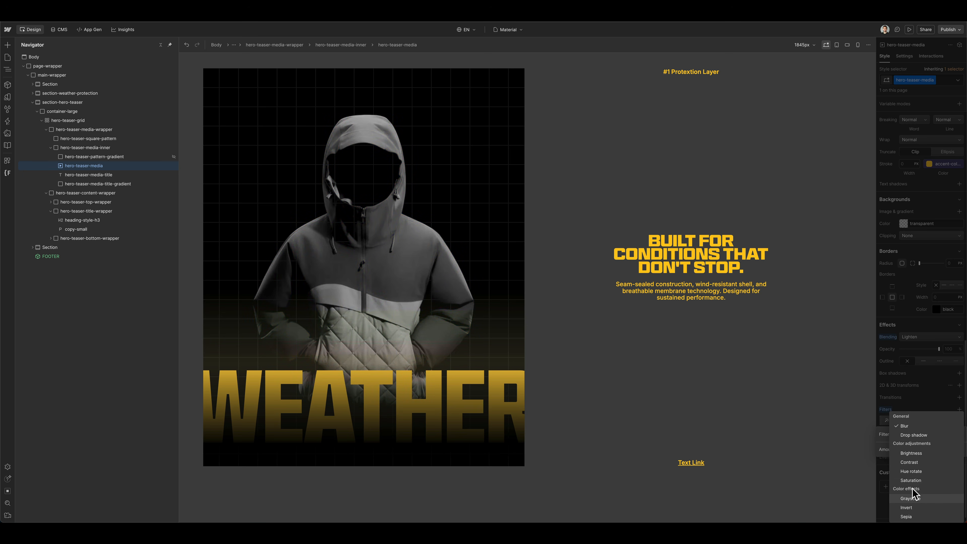
pyautogui.click(911, 454)
pyautogui.moveTo(936, 450); pyautogui.dragTo(923, 451)
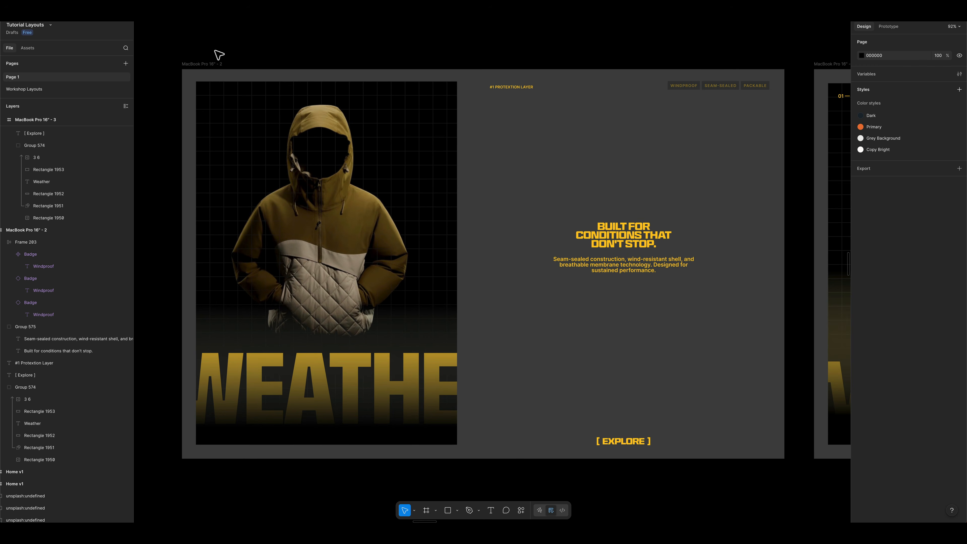
pyautogui.moveTo(274, 56); pyautogui.dragTo(272, 55)
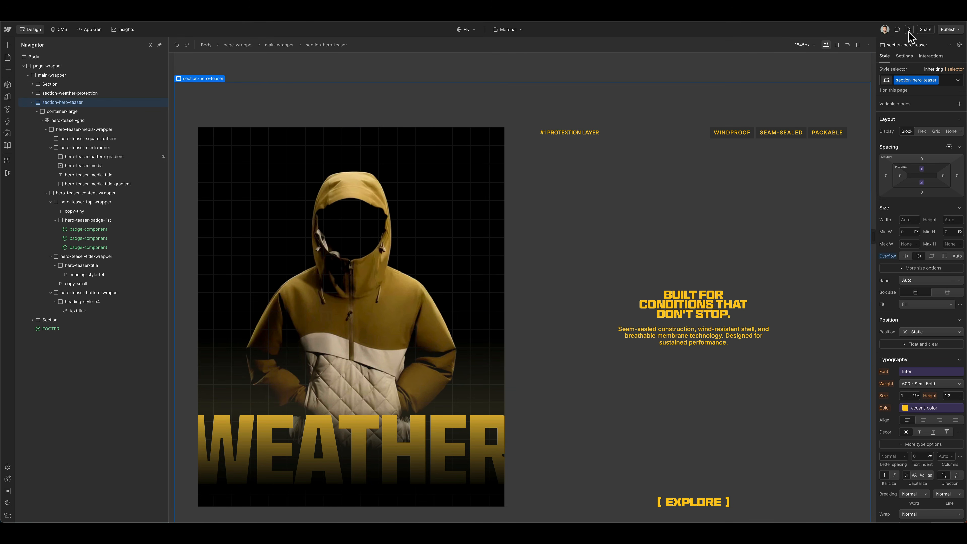
# Step: Preview the page at 2437 px wide and examine the teaser section with its badges and Explore link
pyautogui.click(909, 30)
pyautogui.moveTo(835, 272); pyautogui.dragTo(947, 273)
pyautogui.scroll(10, 902, 271)
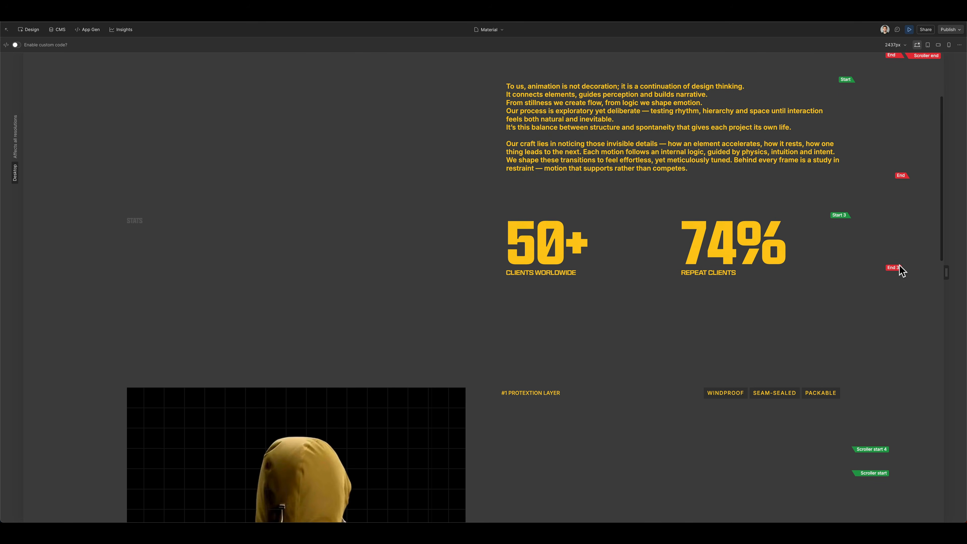
pyautogui.scroll(-10, 901, 271)
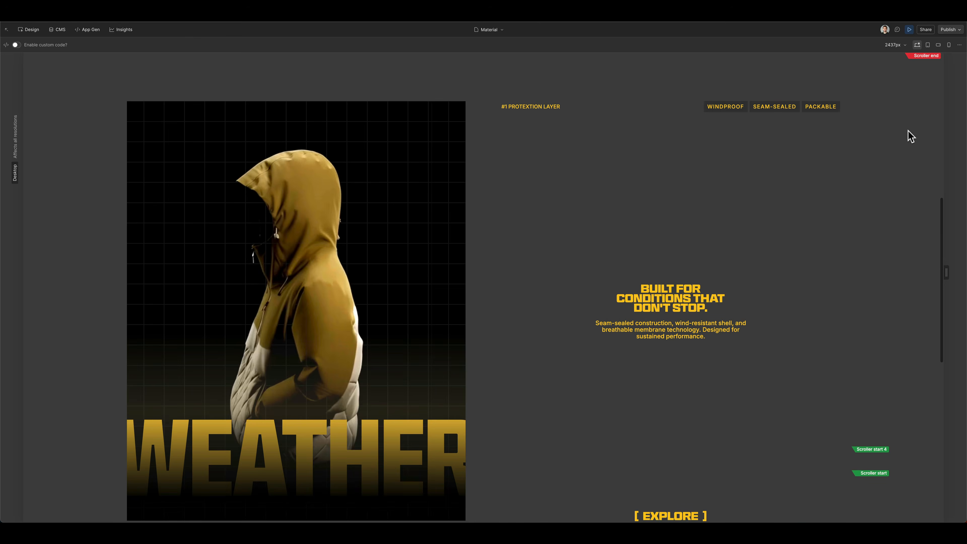
pyautogui.click(909, 30)
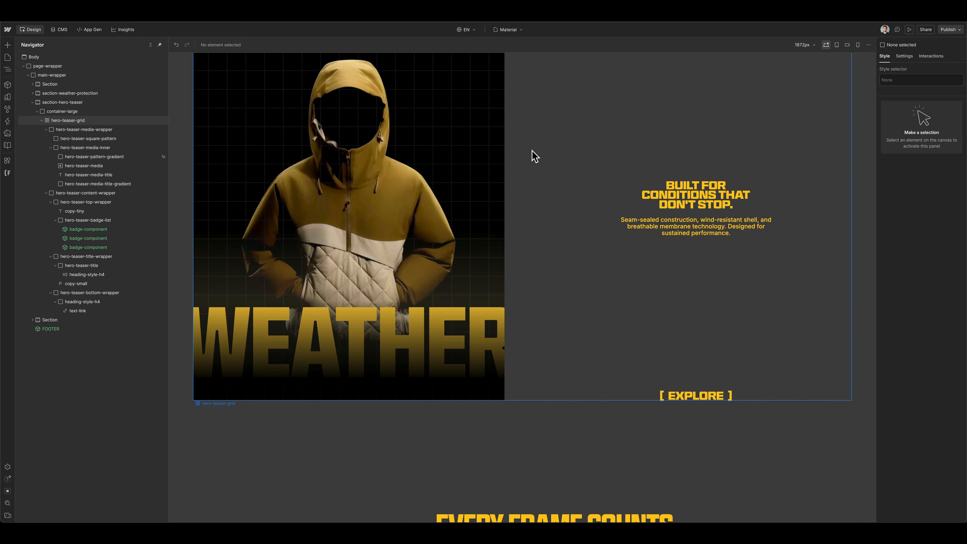
# Step: Set the background color of section-hero-teaser to the background-dark-1 variable
pyautogui.scroll(4, 532, 150)
pyautogui.click(253, 144)
pyautogui.scroll(-1, 254, 143)
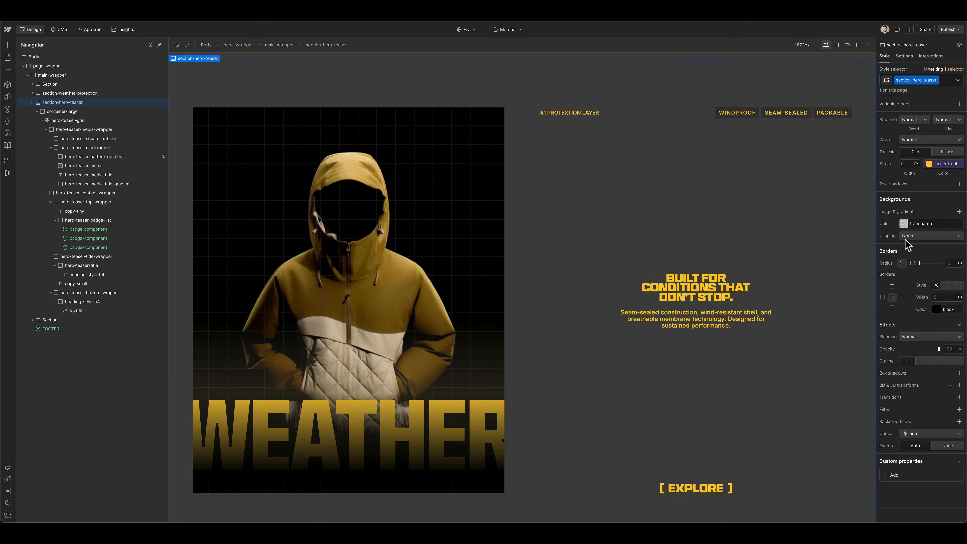
pyautogui.click(901, 221)
pyautogui.click(902, 346)
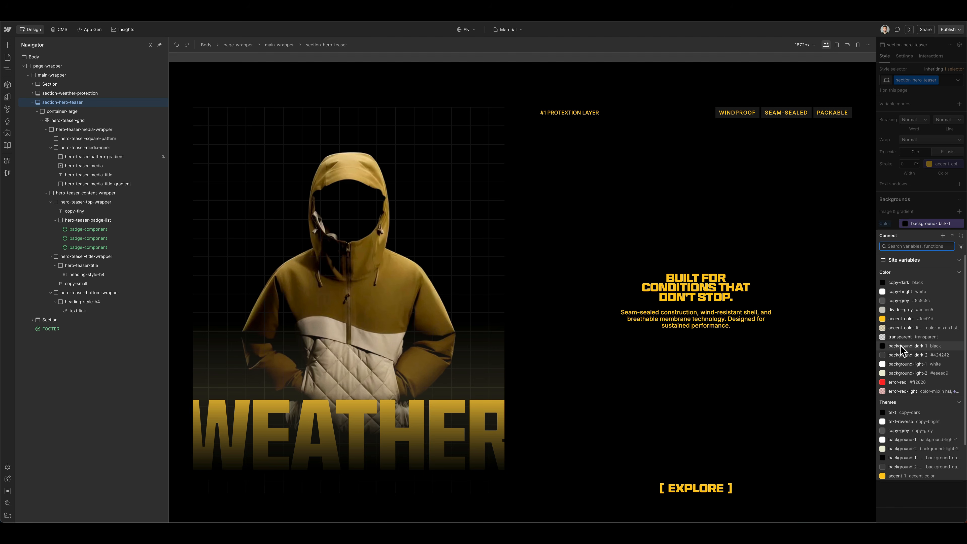
pyautogui.scroll(-2, 914, 396)
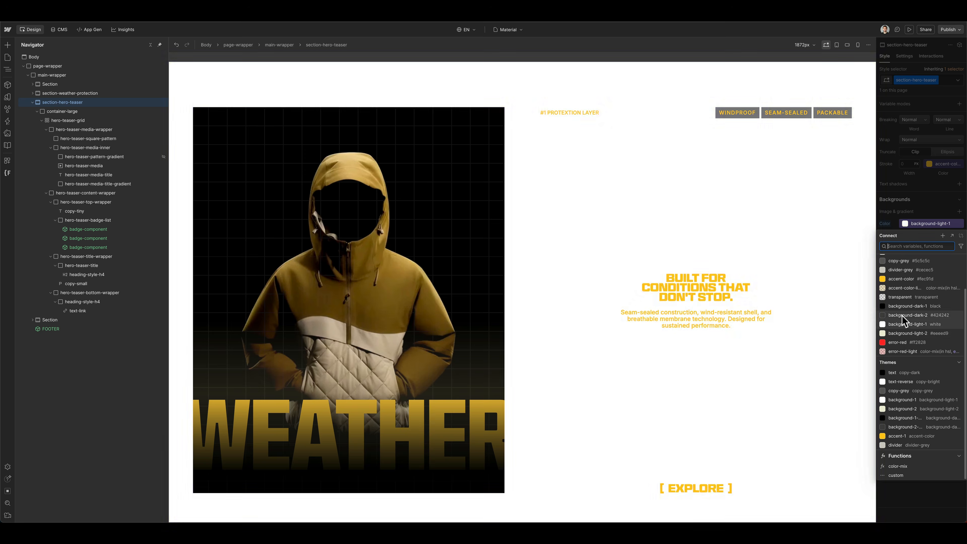
pyautogui.click(902, 305)
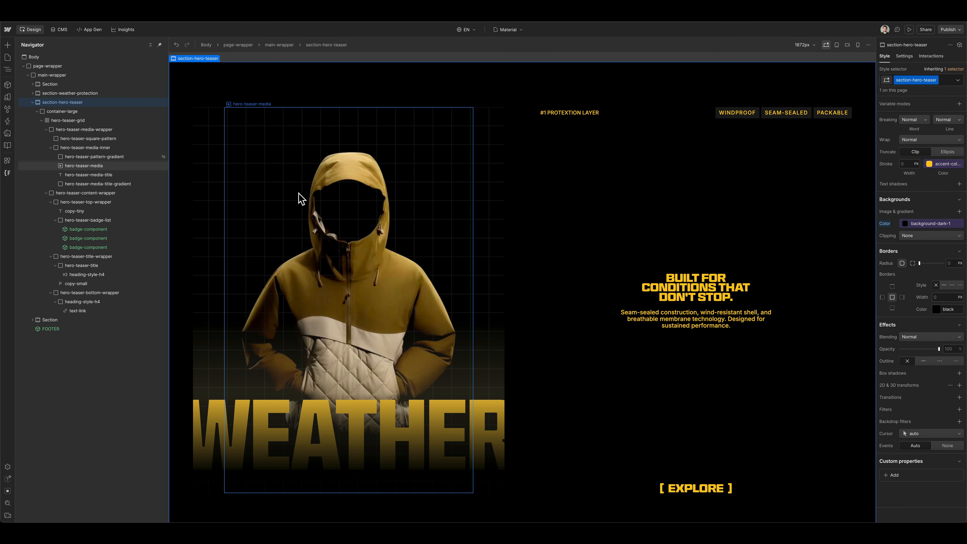
# Step: Set the background color of hero-teaser-grid to the background-2-reverse theme variable
pyautogui.click(74, 120)
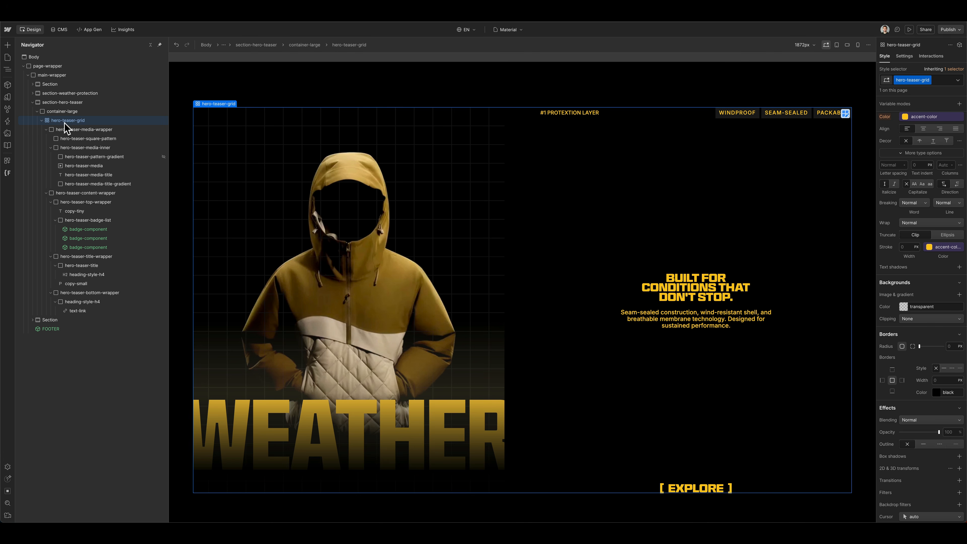
pyautogui.click(46, 130)
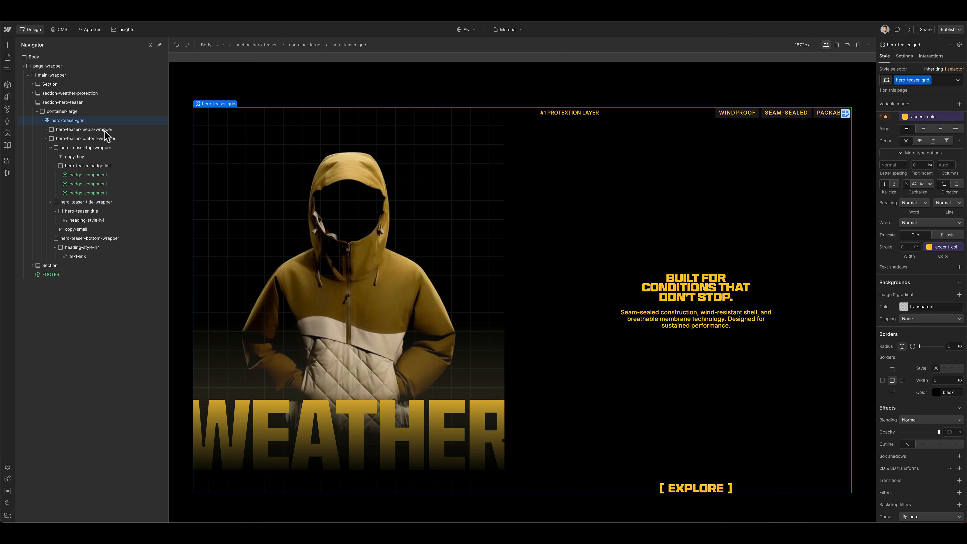
pyautogui.click(900, 304)
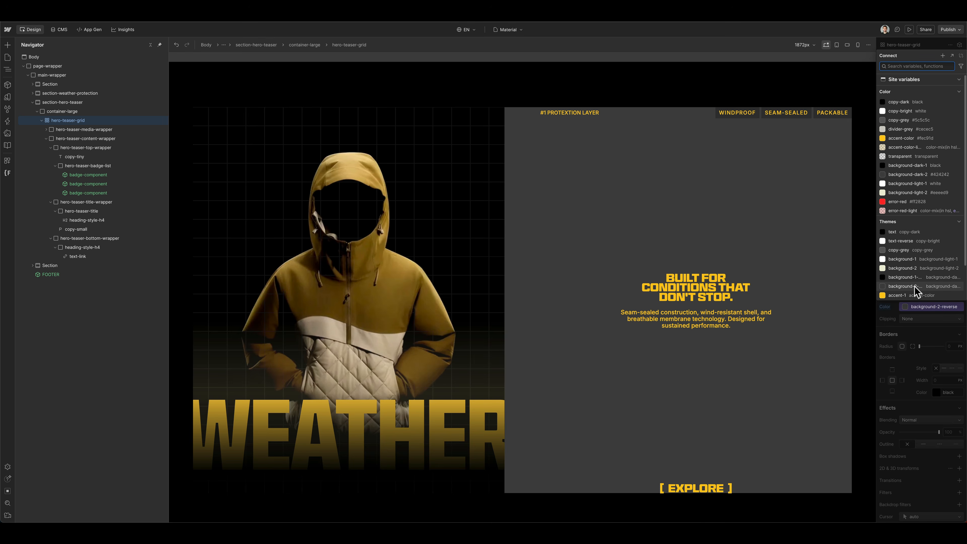
pyautogui.click(915, 286)
# Step: Switch to the Figma layout, measure the spacing between the frame edges and the jacket group, and return to Webflow
pyautogui.hotkey('ctrl', 'Right')
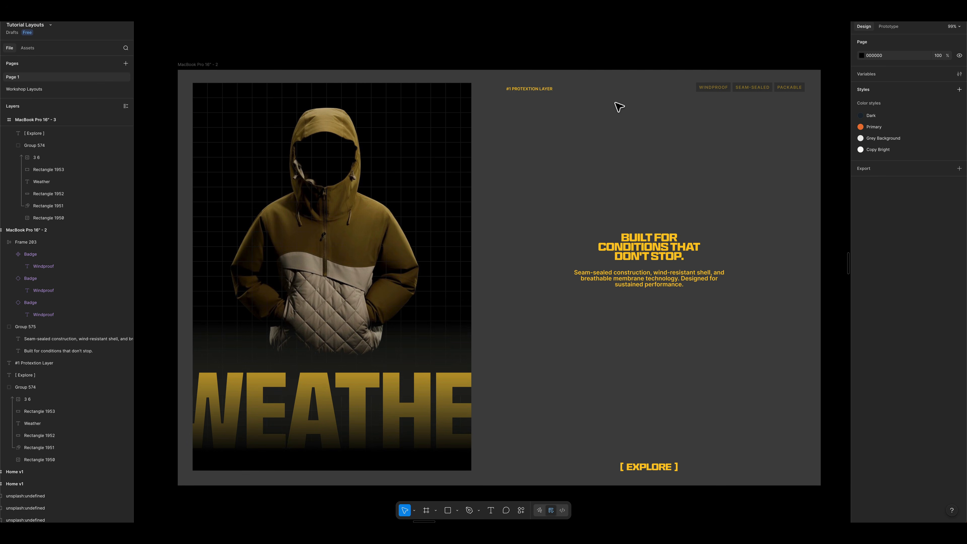
pyautogui.keyDown('super'); pyautogui.click(336, 85); pyautogui.keyUp('super')
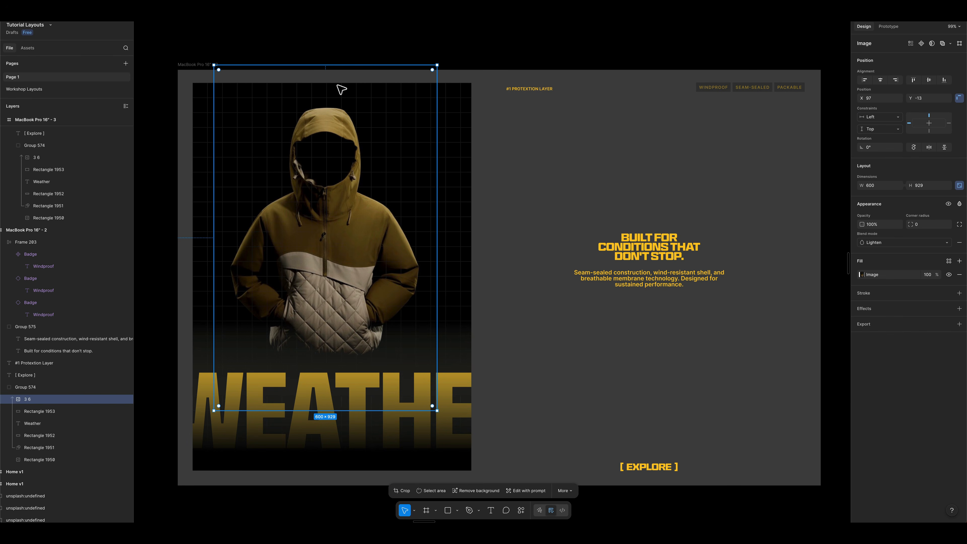
pyautogui.keyDown('super'); pyautogui.click(182, 74); pyautogui.keyUp('super')
pyautogui.press('alt')
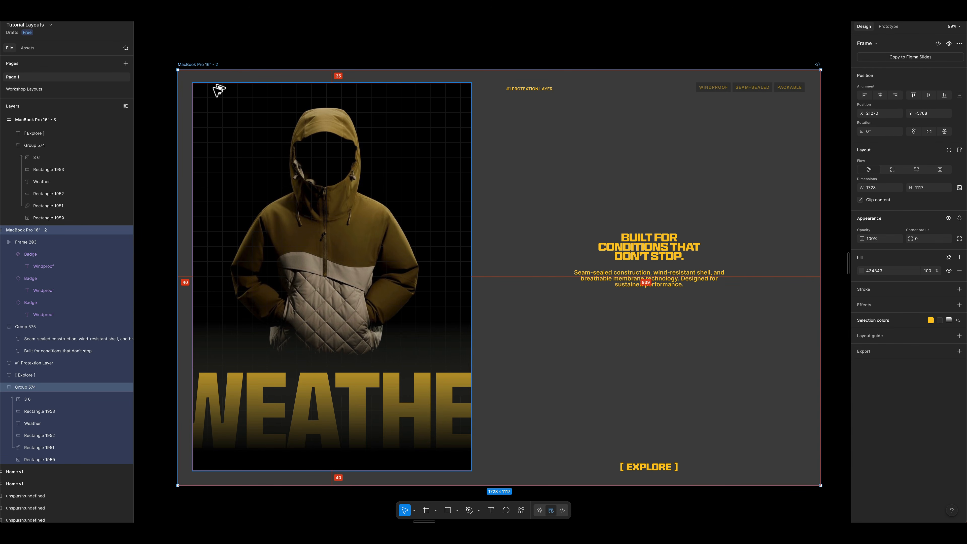
pyautogui.hotkey('ctrl', 'Left')
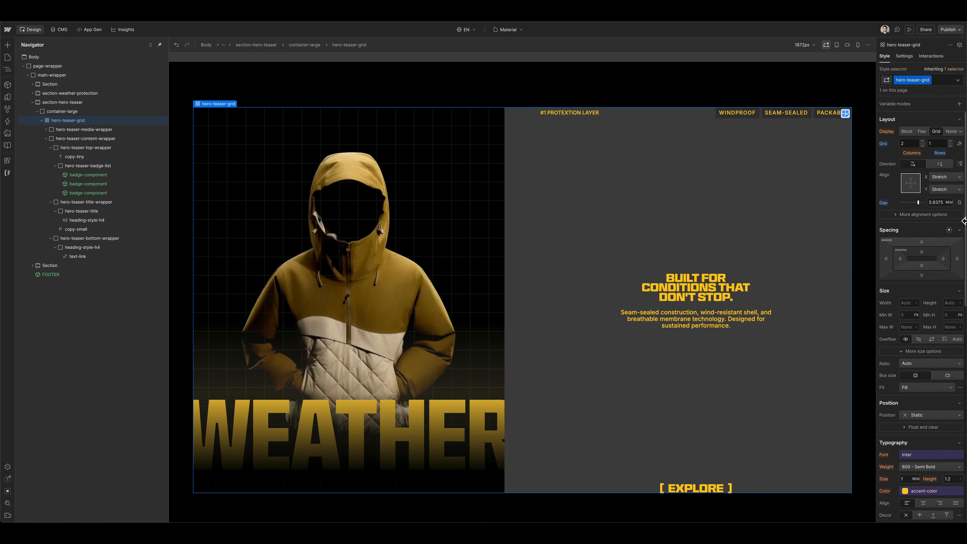
# Step: Set the padding of hero-teaser-grid to 2.5rem on all four sides
pyautogui.moveTo(924, 263); pyautogui.dragTo(924, 251)
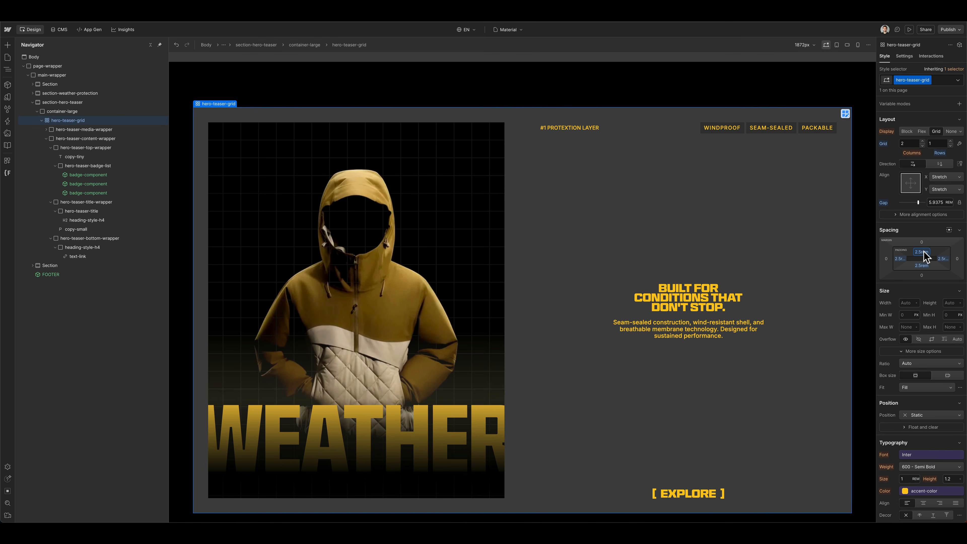
# Step: Preview the page at 2406 px wide and examine the padded teaser section against the stats section above and the text section below
pyautogui.press('super+shift+p')
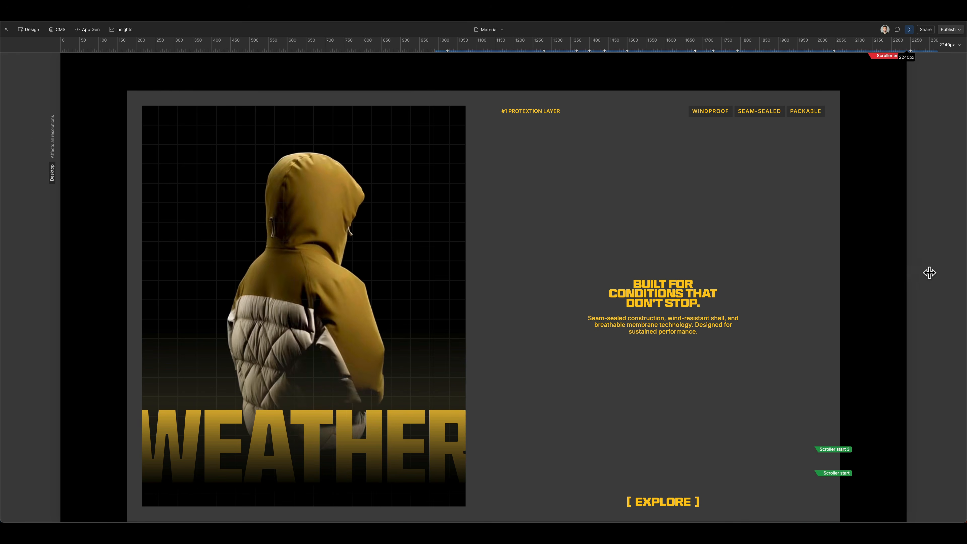
pyautogui.scroll(3, 902, 273)
pyautogui.moveTo(936, 271)
pyautogui.mouseDown()
pyautogui.moveTo(963, 271)
pyautogui.moveTo(941, 271)
pyautogui.mouseUp()
pyautogui.scroll(2, 588, 146)
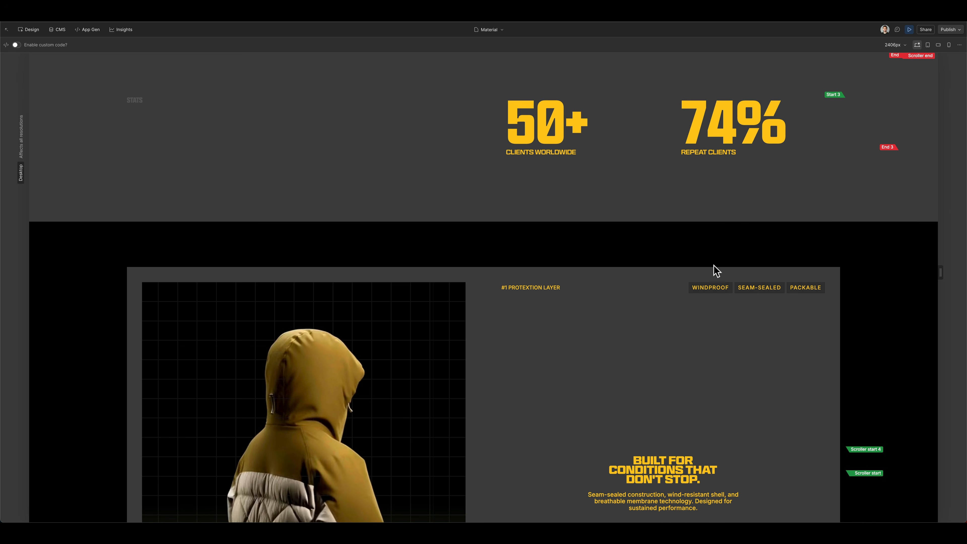
pyautogui.scroll(-10, 717, 271)
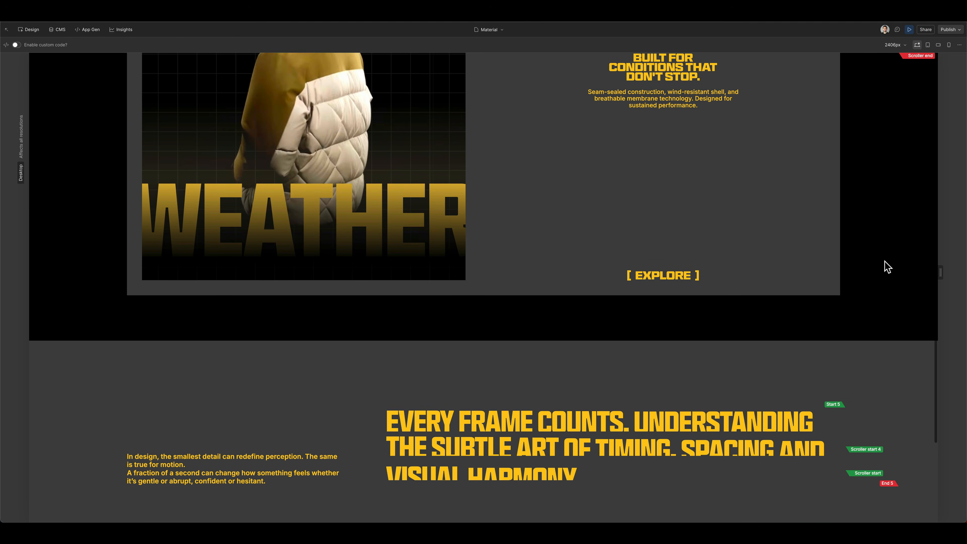
pyautogui.scroll(7, 887, 267)
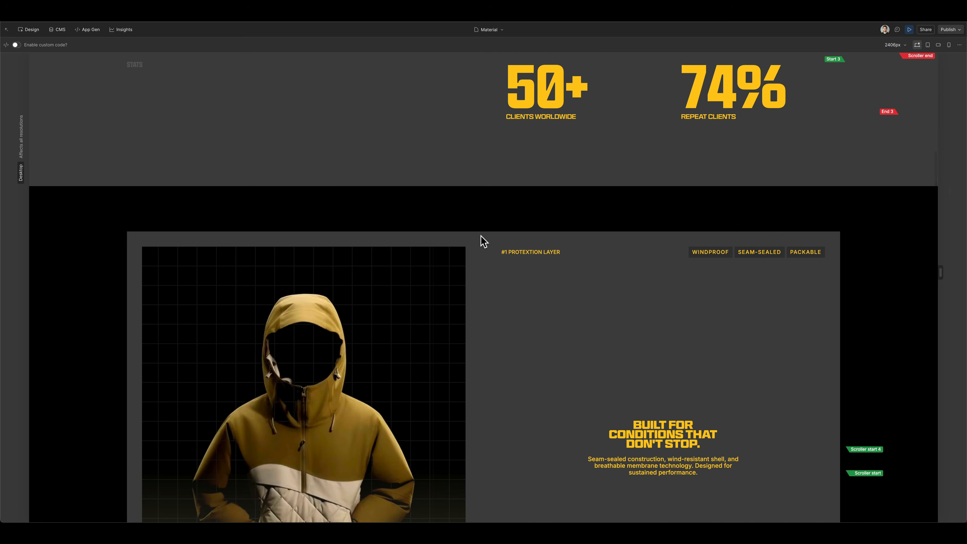
pyautogui.scroll(-5, 697, 339)
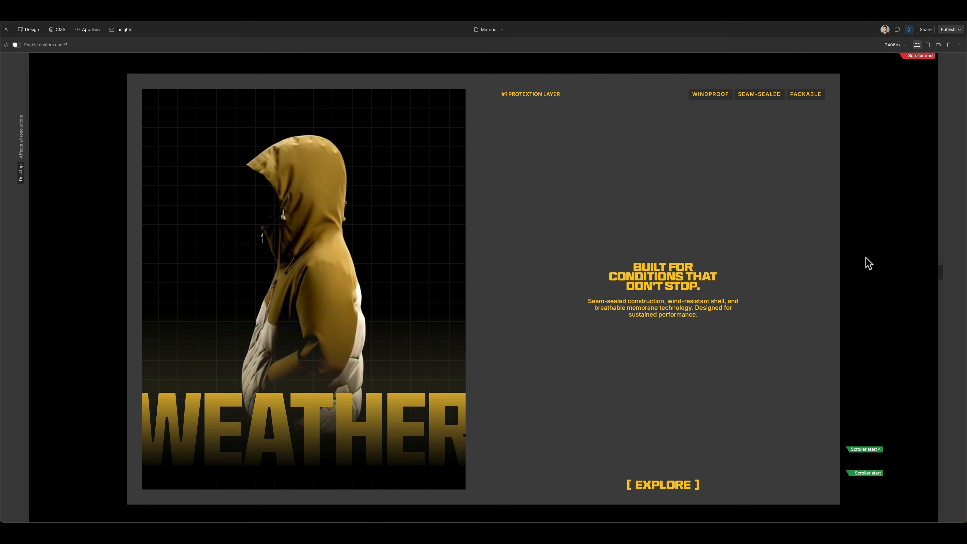
pyautogui.scroll(-1, 872, 264)
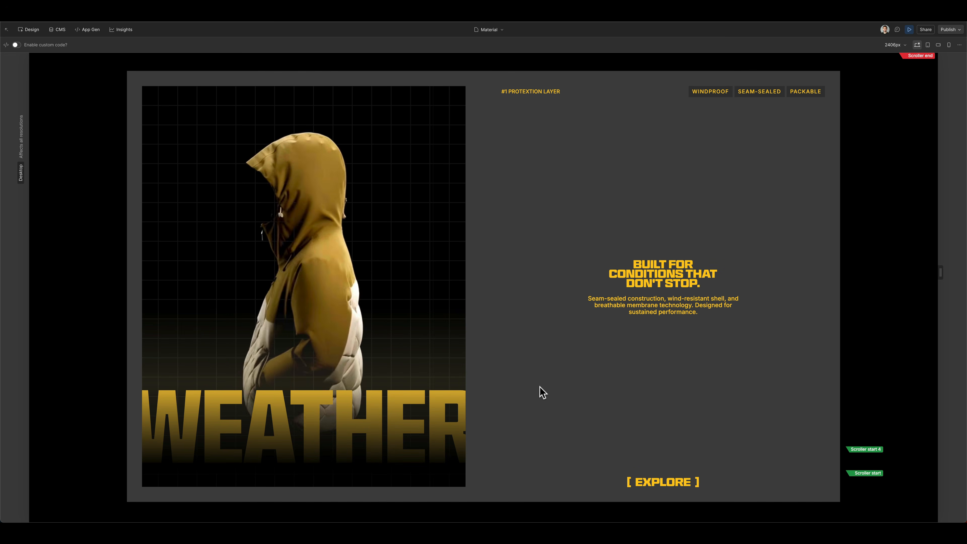
pyautogui.scroll(-7, 538, 387)
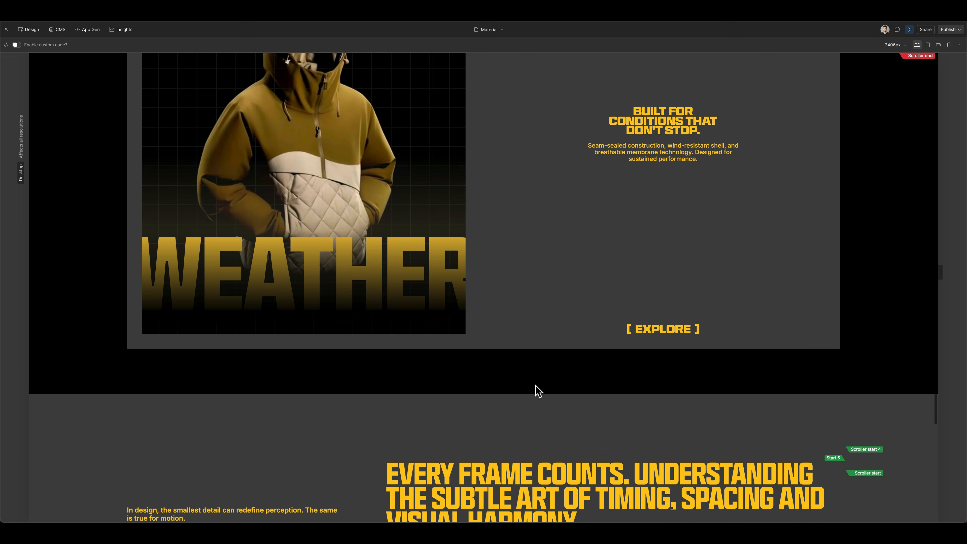
pyautogui.scroll(7, 538, 390)
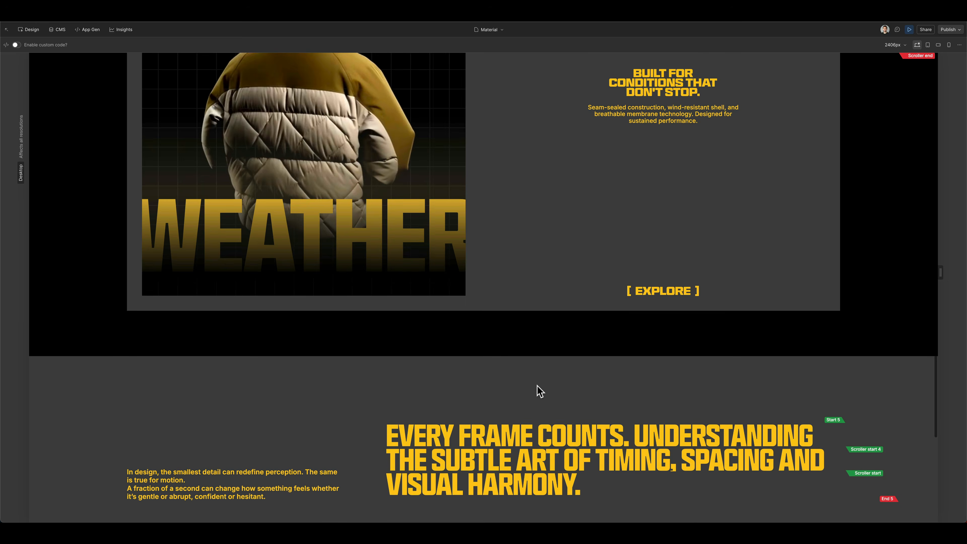
pyautogui.scroll(3, 538, 390)
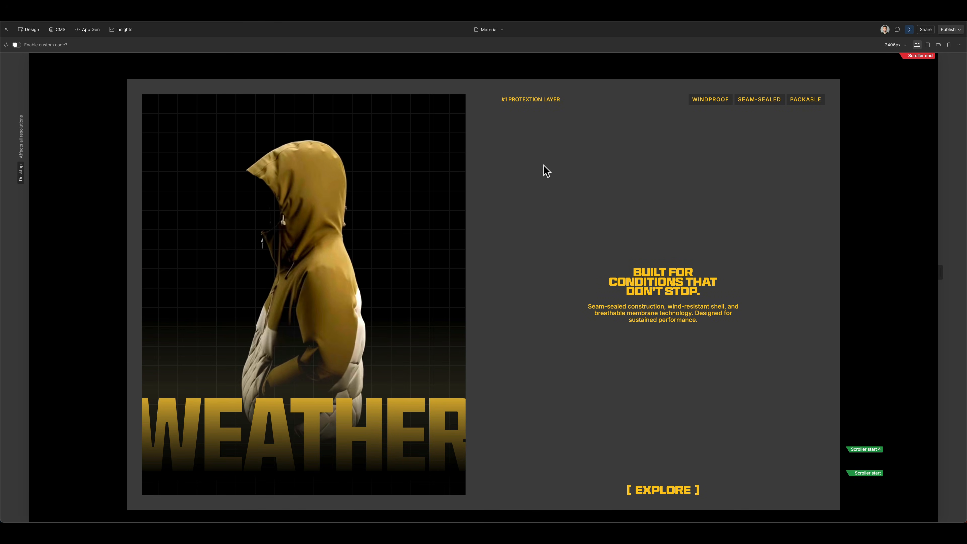